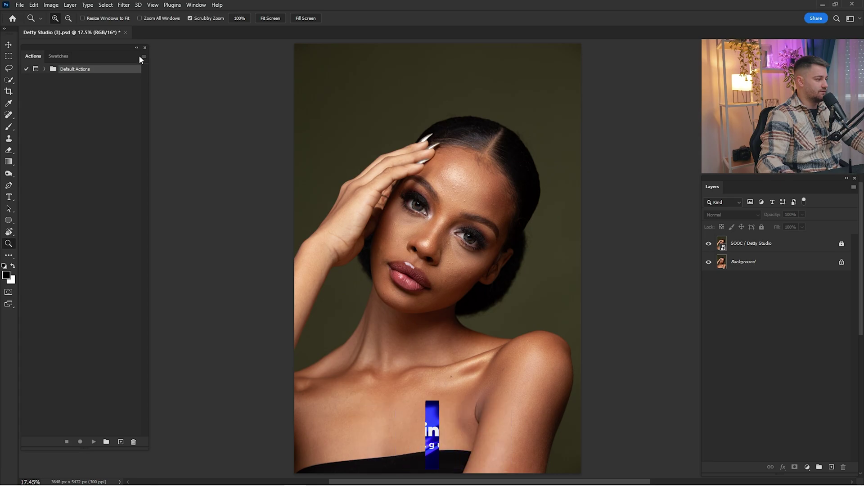
Show the list of actions and load the MUA Retouching Actions - 2023 ES™ action file
click(195, 5)
click(202, 67)
click(195, 4)
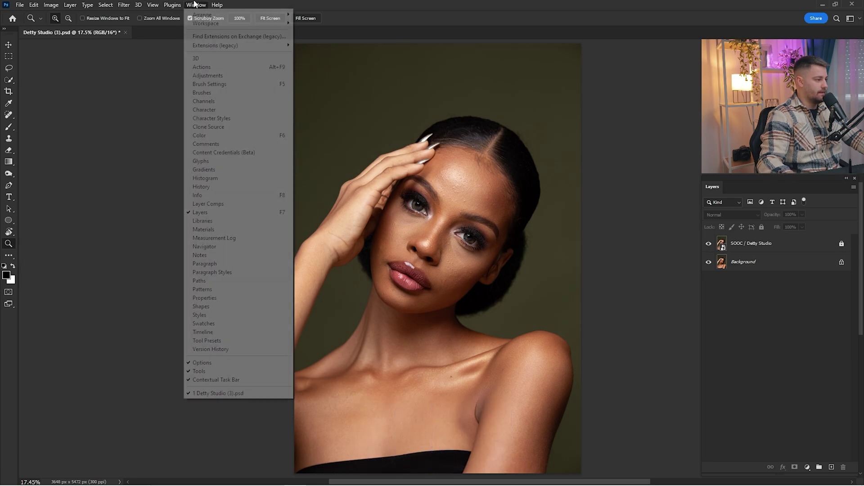
click(202, 67)
click(144, 57)
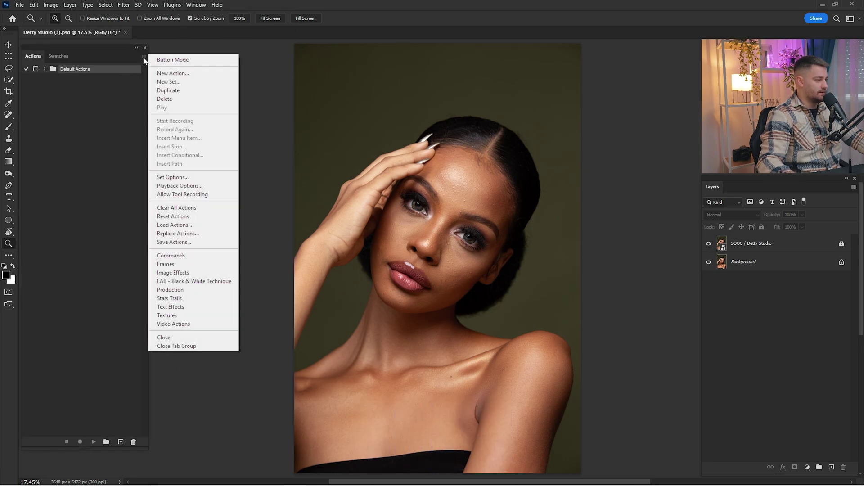
click(177, 225)
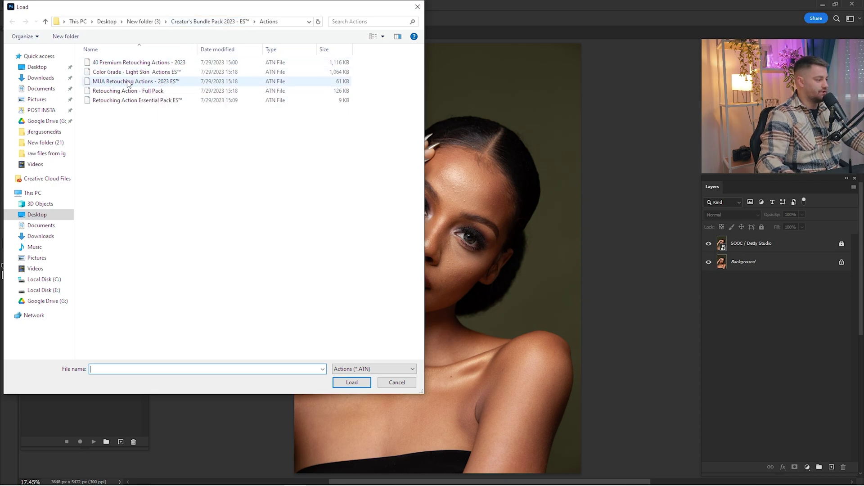
click(151, 82)
click(352, 382)
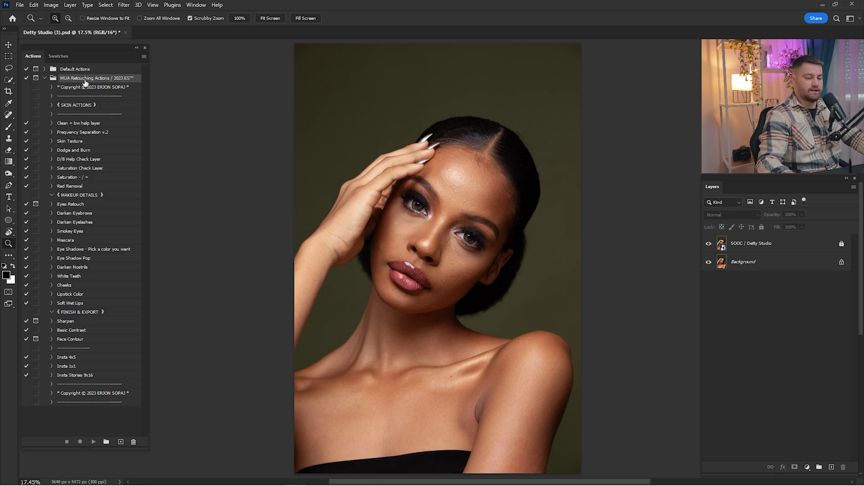
Hide the SOOC / Detty Studio layer and run the Clean + bw help layer action on the Background layer
click(744, 265)
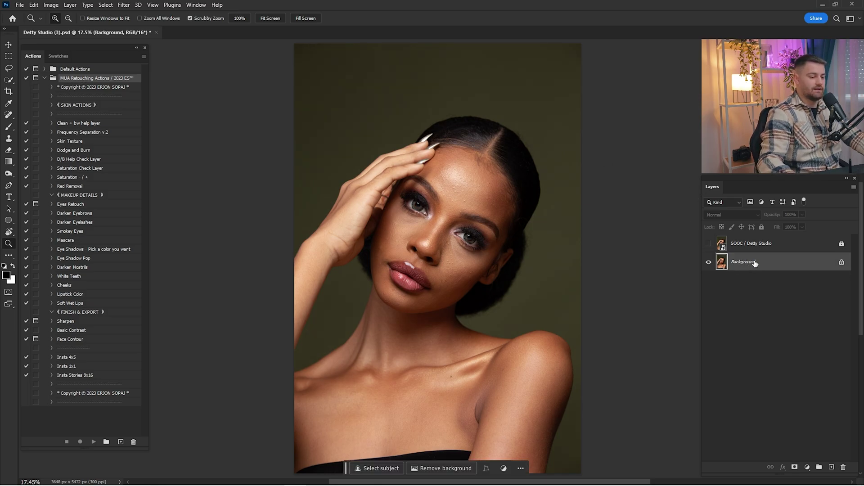
click(78, 124)
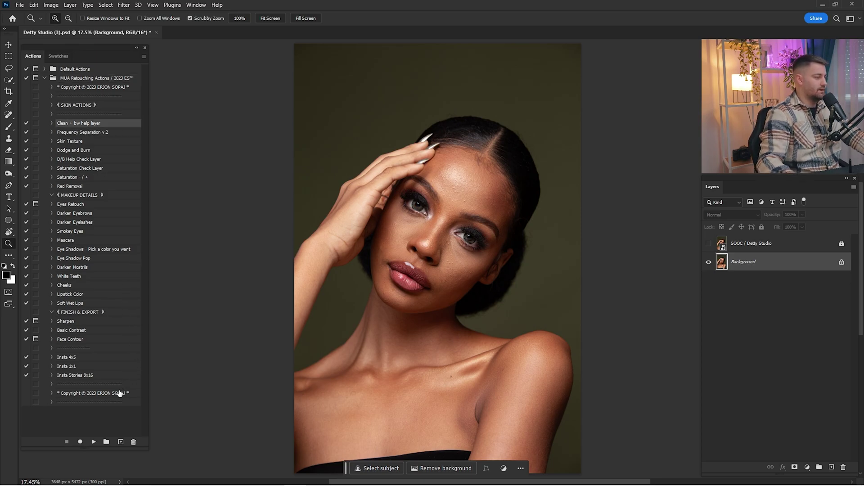
click(93, 442)
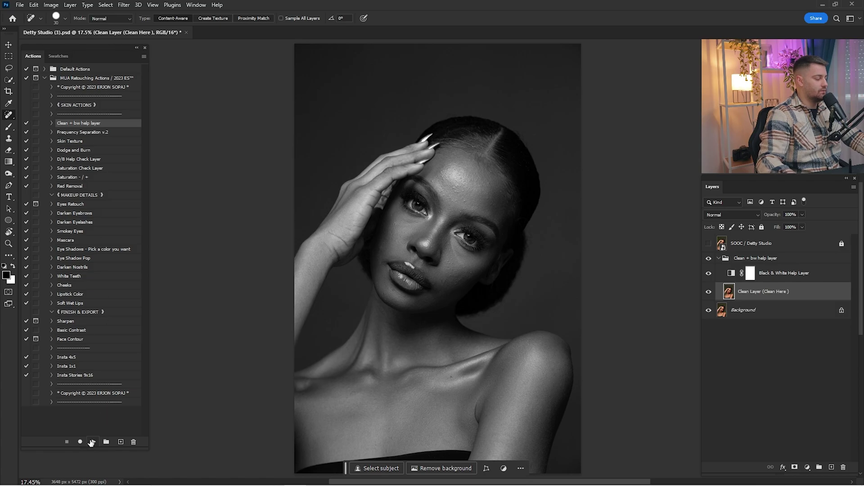
Hide the Black & White Help Layer and heal blemishes just above the inner eyebrow on Clean Layer with the Spot Healing Brush
right_click(9, 116)
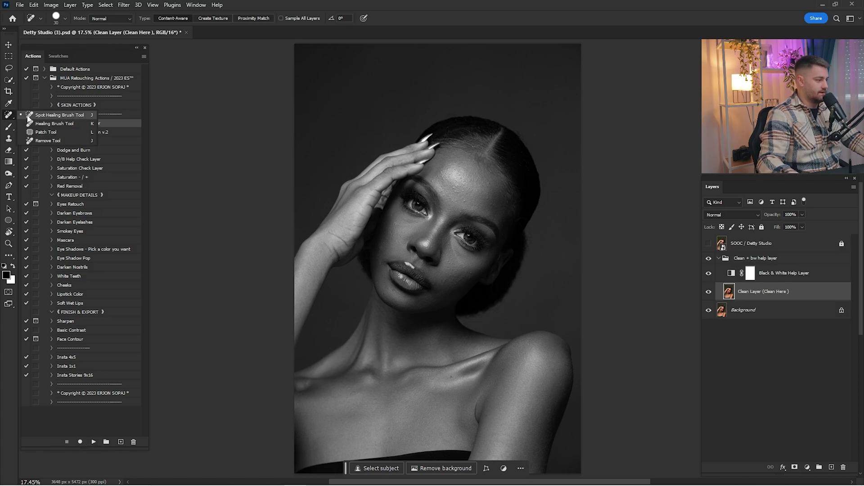
click(51, 116)
key(z)
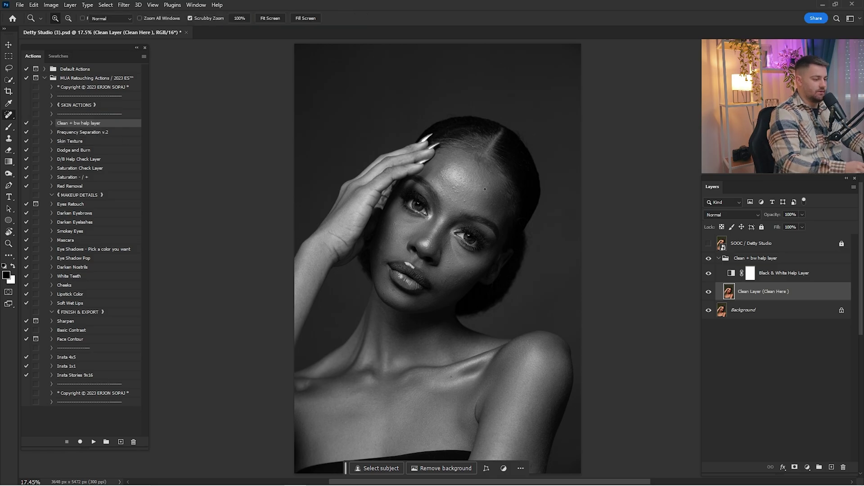
mouse_move(454, 181)
mouse_down()
mouse_move(484, 205)
mouse_move(504, 208)
mouse_up()
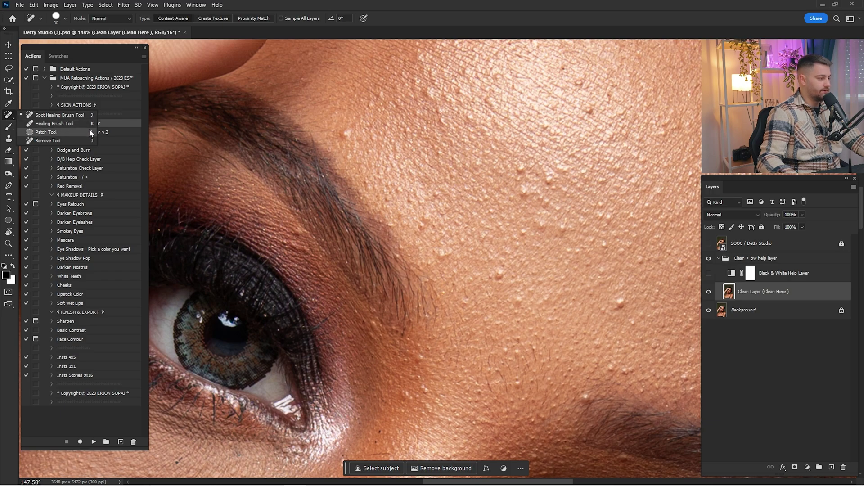
click(88, 114)
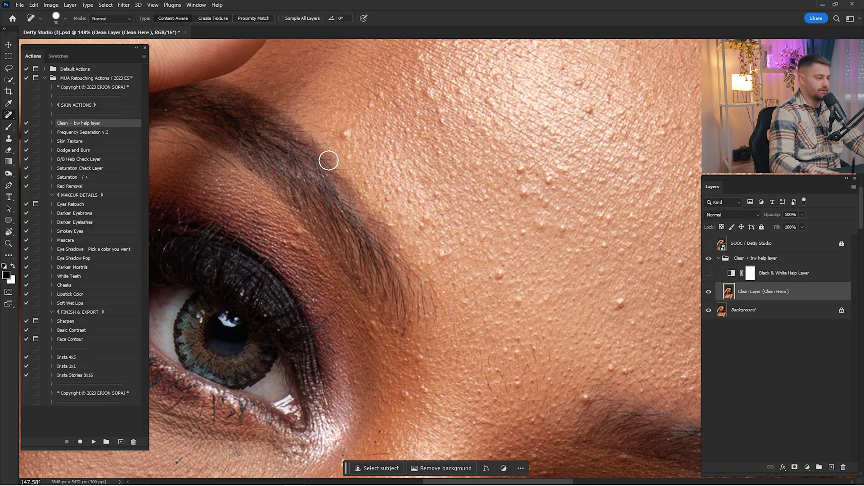
drag(353, 180, 394, 235)
click(393, 231)
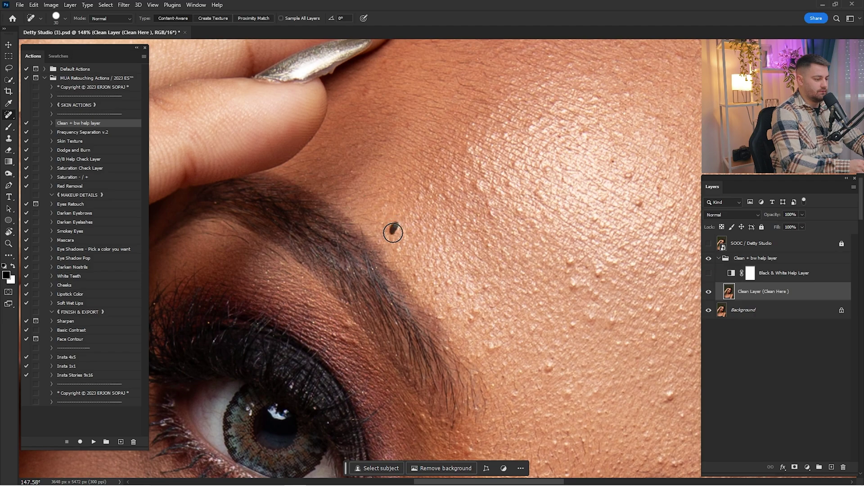
click(355, 175)
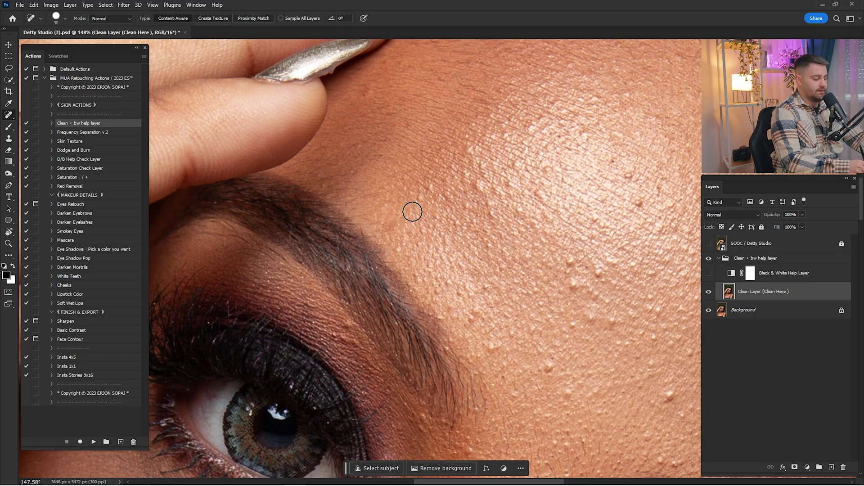
Patch bumps on the forehead with clean neighbouring skin using the Patch Tool, clearing the selection after each patch
key(shift+j)
drag(506, 206, 474, 223)
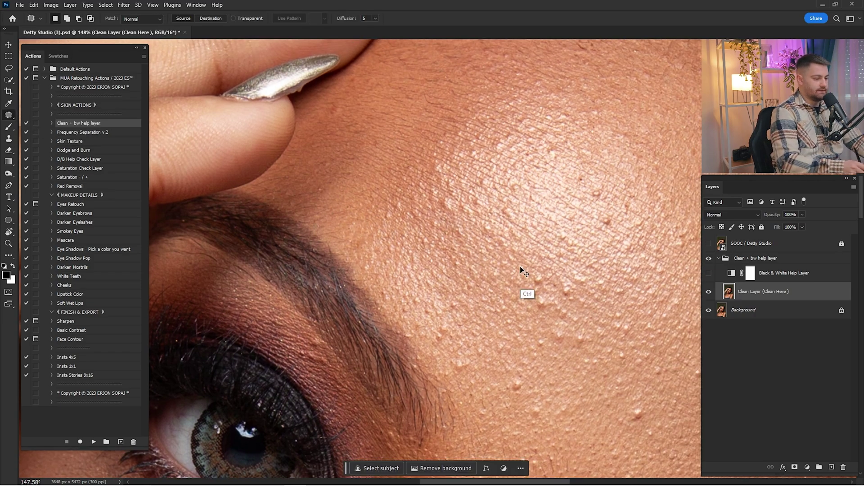
mouse_move(536, 274)
mouse_down()
mouse_move(478, 219)
mouse_move(525, 220)
mouse_up()
key(ctrl+d)
key(ctrl+d)
drag(525, 220, 536, 228)
key(ctrl+d)
drag(526, 174, 515, 248)
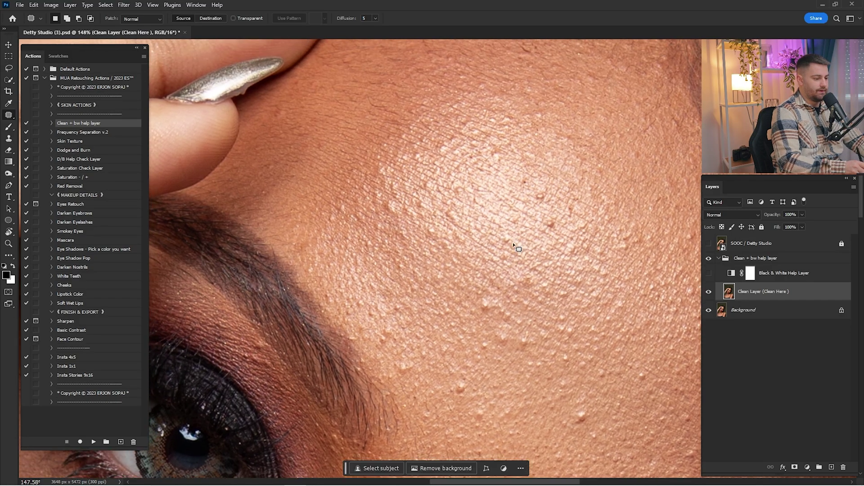
drag(585, 252, 506, 182)
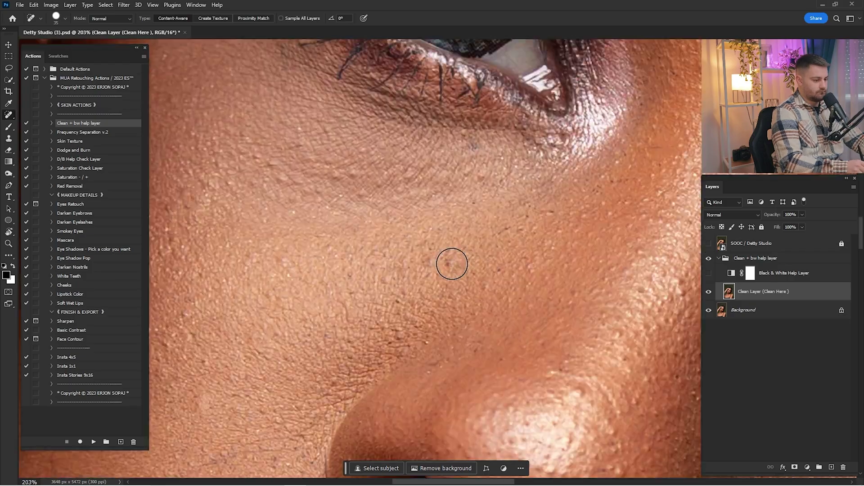
Heal small spots on the skin under the eye and beside the nose with the Spot Healing Brush
click(490, 200)
key(shift+j)
key(shift+j)
scroll(534, 222, up, 15)
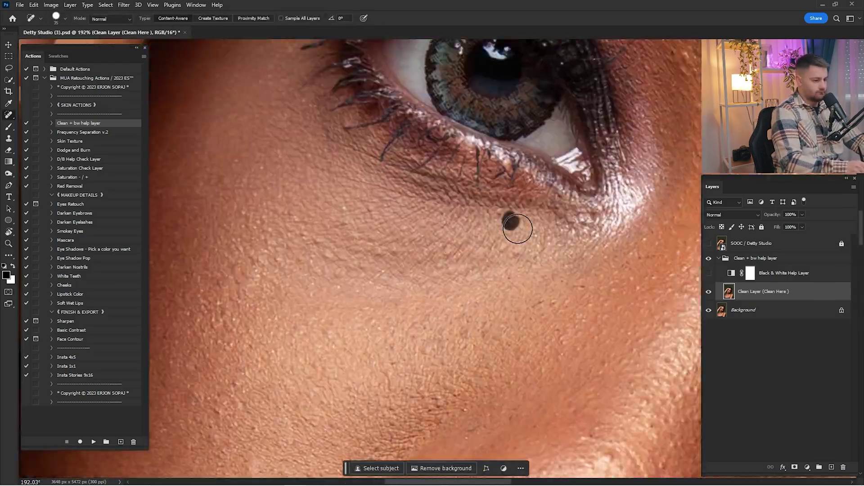
Compare the portrait before and after cleanup by switching the Clean Layer off and on
click(709, 295)
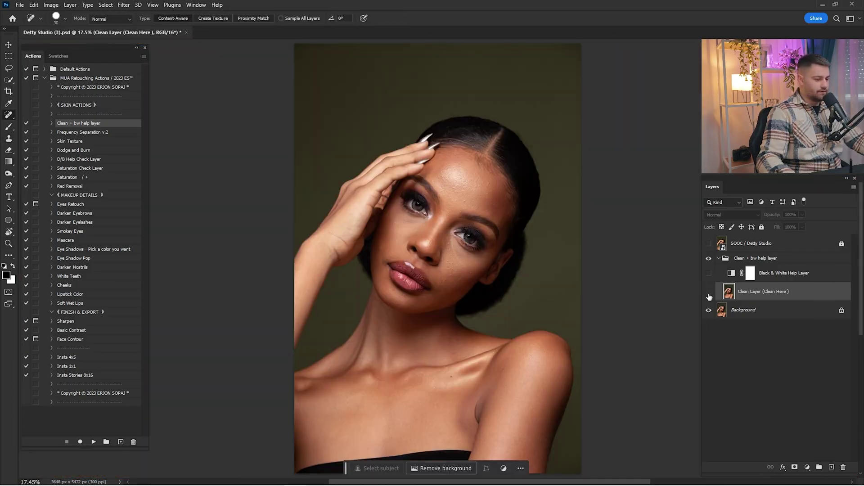
click(708, 295)
click(709, 295)
click(708, 293)
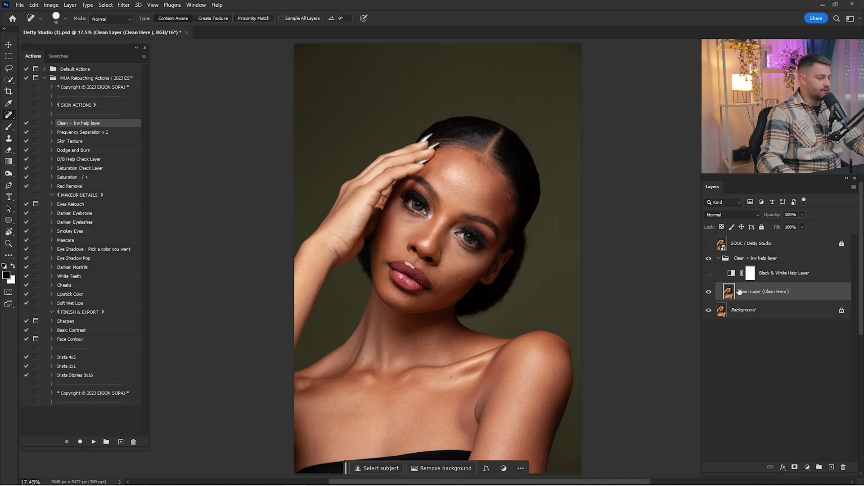
Move the Clean Layer out of the Clean + bw help layer group, then collapse and hide that group
drag(759, 294, 758, 302)
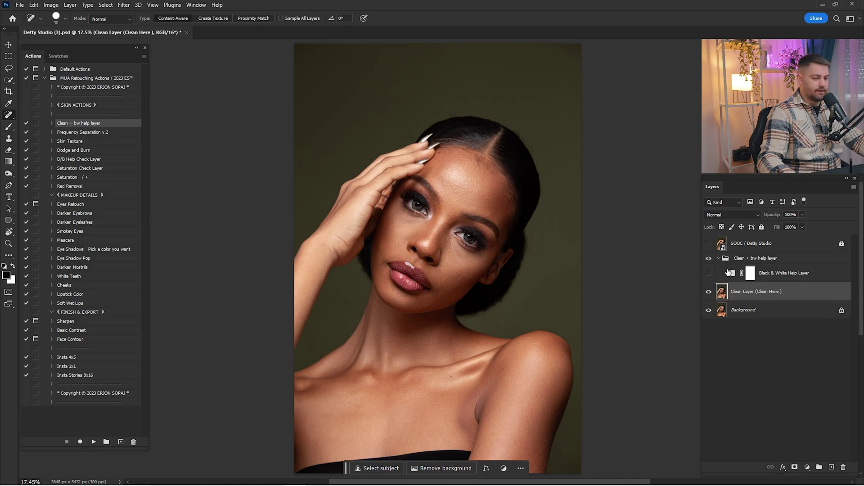
click(730, 261)
click(709, 272)
click(718, 259)
click(708, 258)
Merge the Clean Layer with the Background layer
click(743, 293)
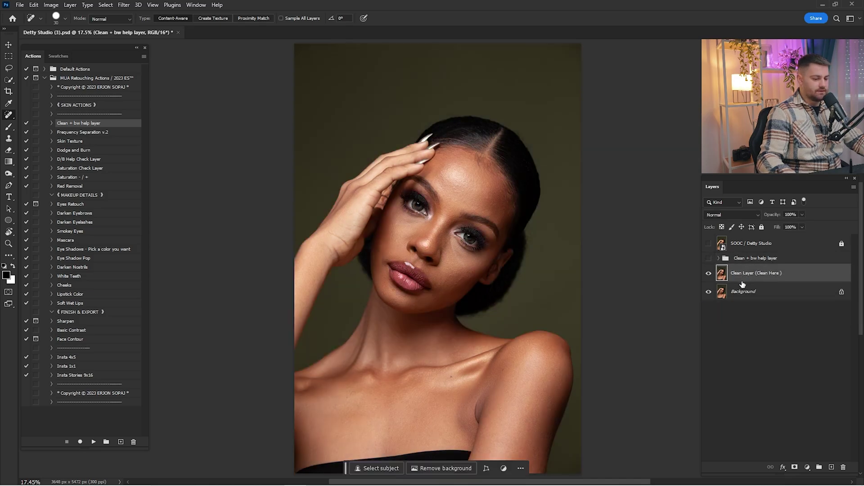
right_click(746, 276)
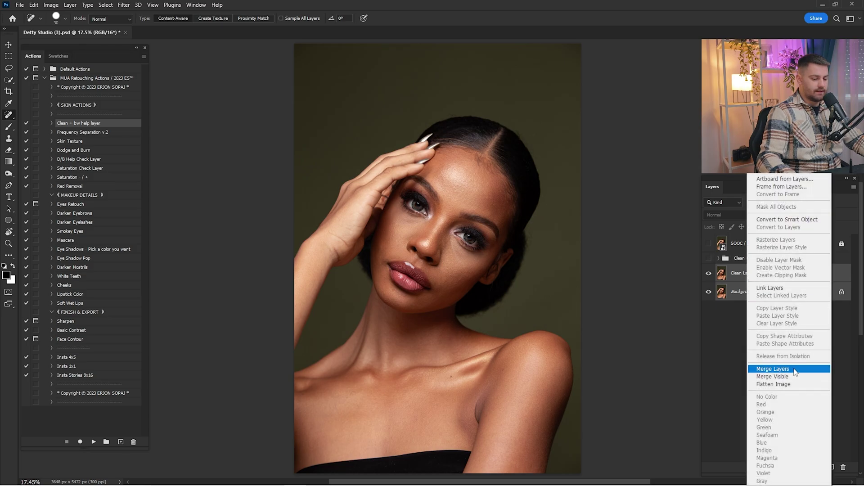
click(793, 372)
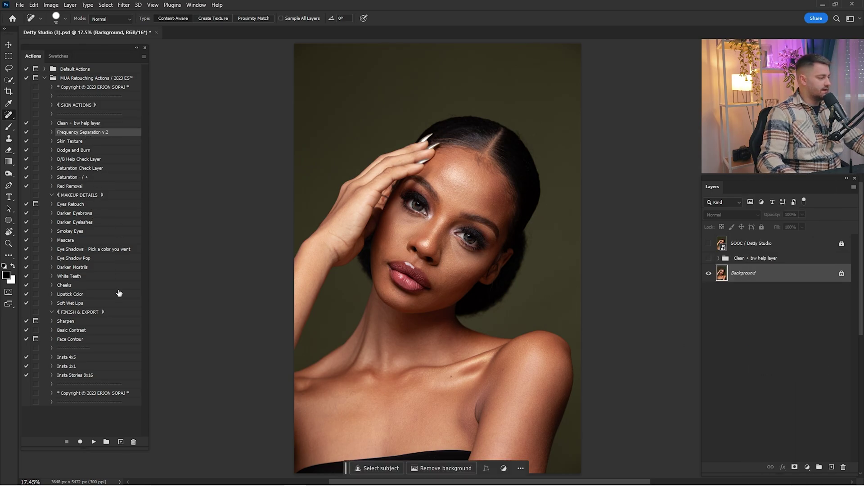
Run the Frequency Separation v.2 action on the Background layer and expand the resulting layer group
click(93, 442)
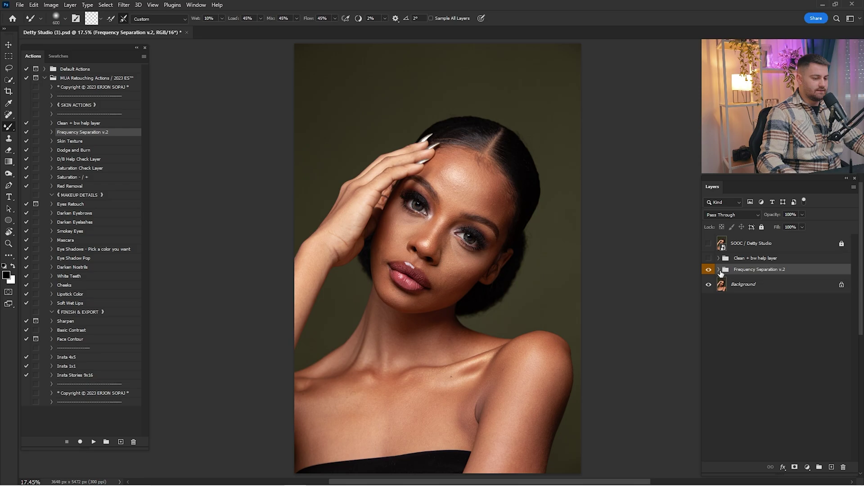
click(719, 270)
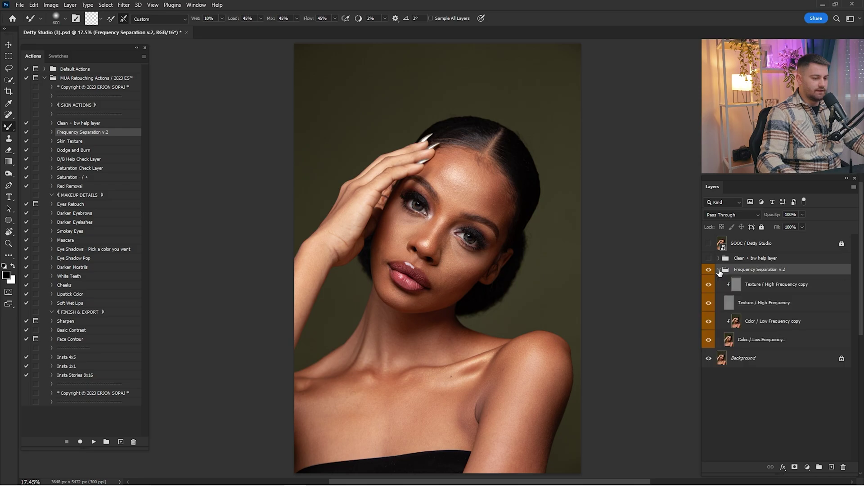
Hide the Texture / High Frequency layer and select the Color / Low Frequency copy layer
click(767, 323)
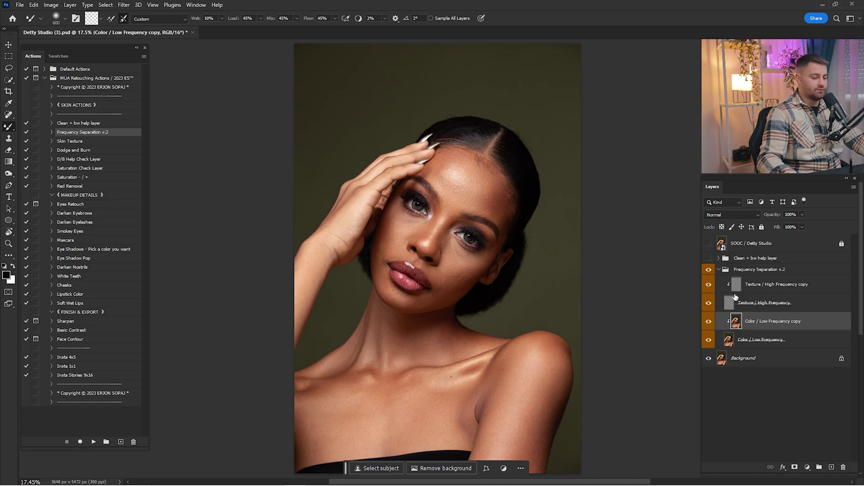
click(762, 291)
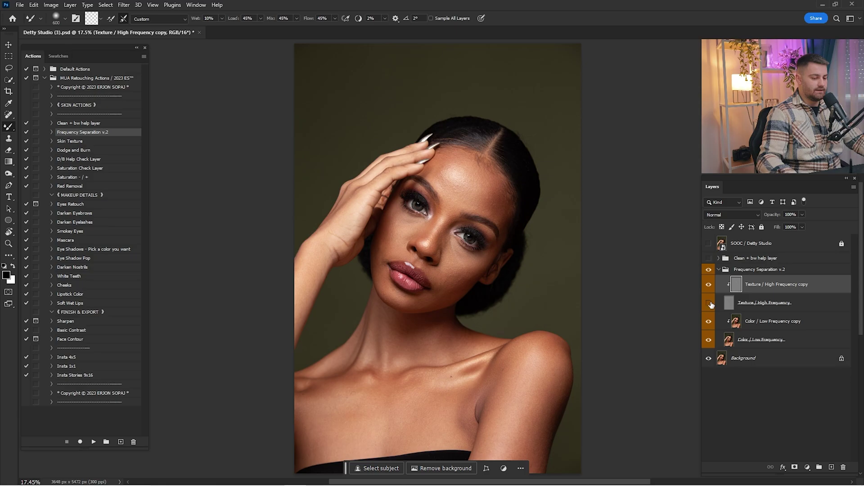
click(759, 322)
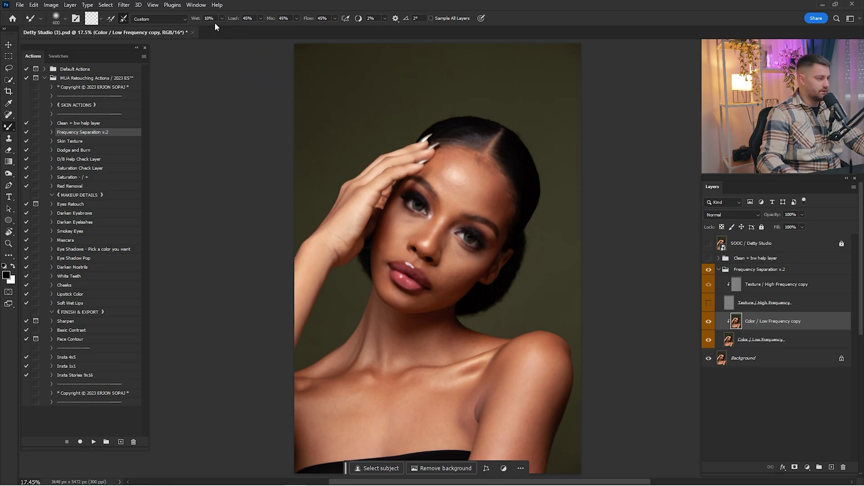
Set the Mixer Brush flow to 33%, keeping load and mix at 45%
click(256, 18)
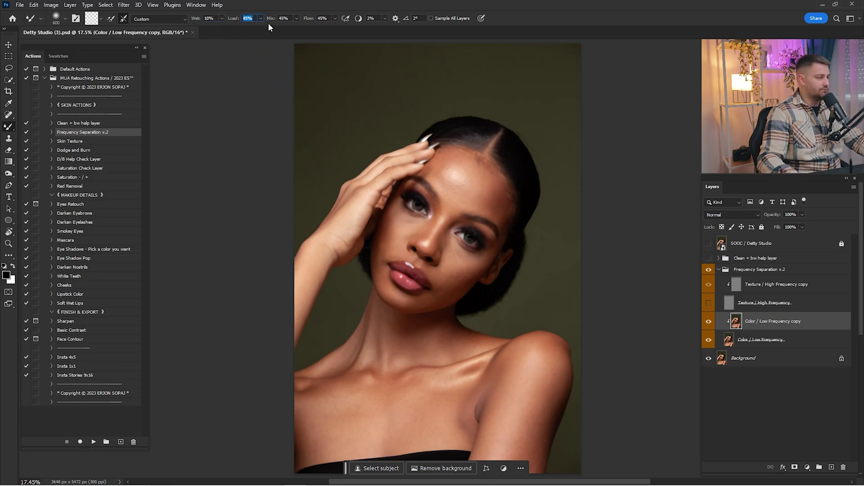
click(285, 20)
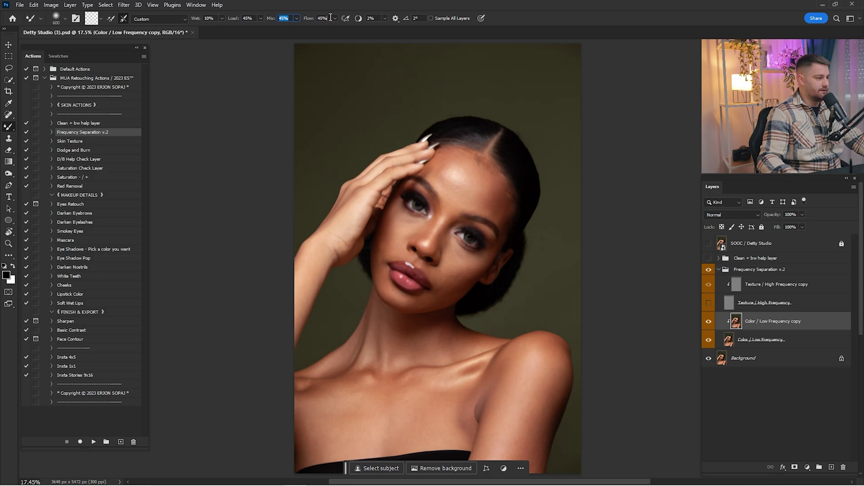
key(Return)
Zoom in on the face and choose the Soft Round preset for the Mixer Brush at 500 px
key(ctrl+space)
key(ctrl+space)
drag(456, 186, 494, 234)
key(b)
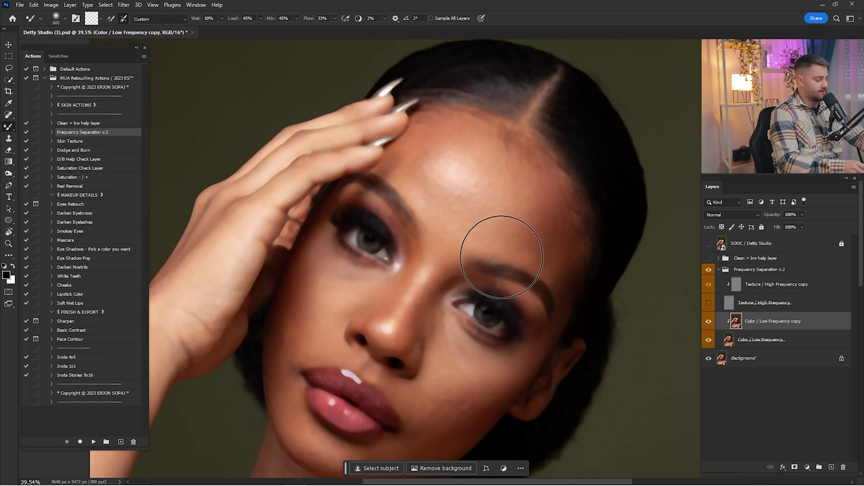
key(bracketright)
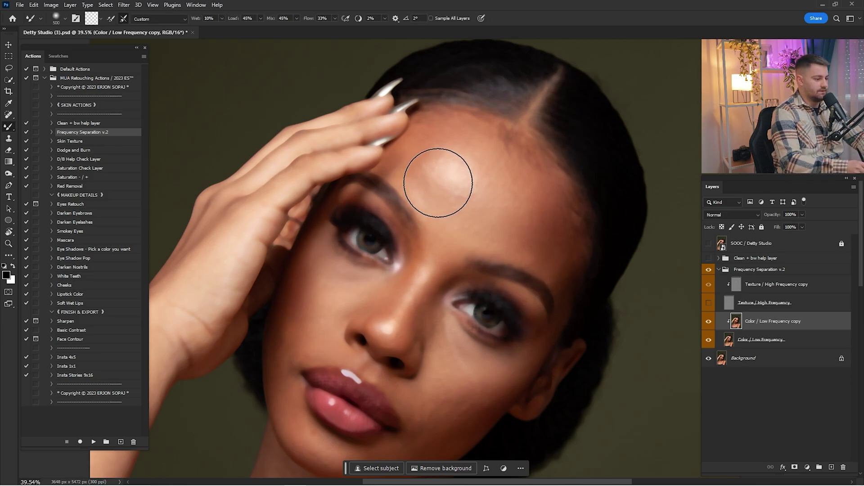
right_click(442, 179)
click(463, 288)
click(513, 307)
click(563, 40)
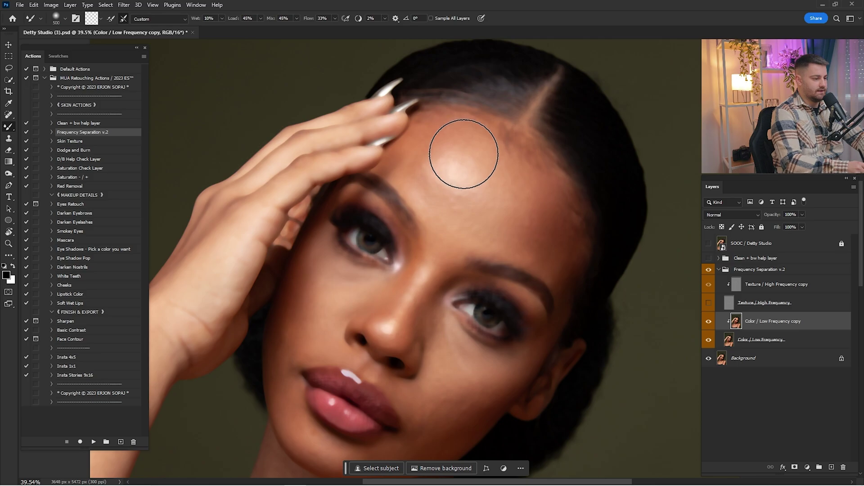
Blend the forehead highlight with the Soft Round Mixer Brush at 400 px, checking the tones with the Clean + bw help layer
right_click(468, 155)
click(519, 274)
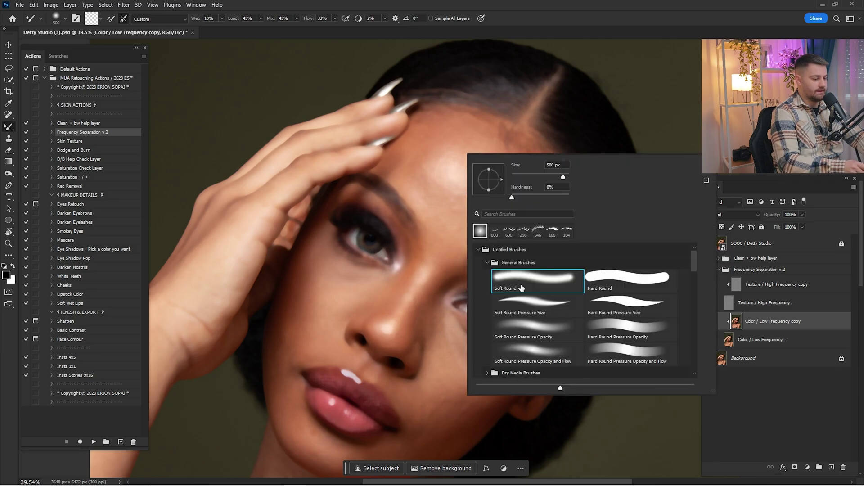
click(572, 35)
mouse_move(426, 171)
mouse_down()
mouse_move(425, 164)
mouse_move(451, 197)
mouse_up()
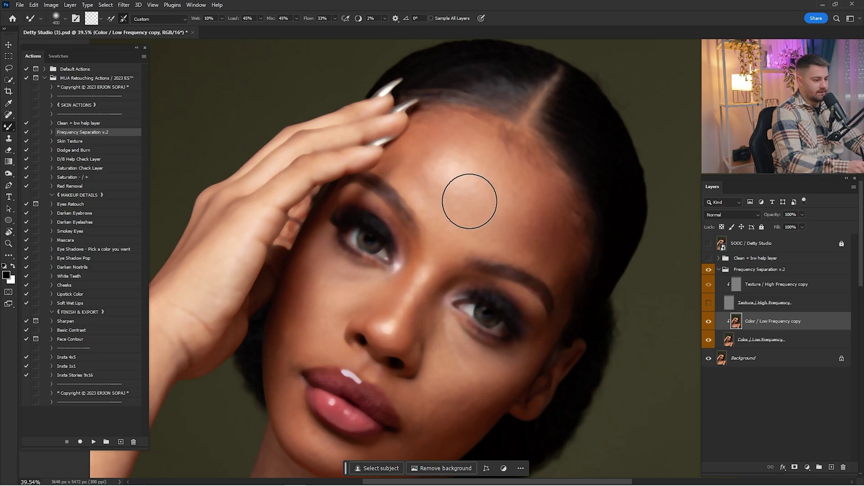
click(709, 259)
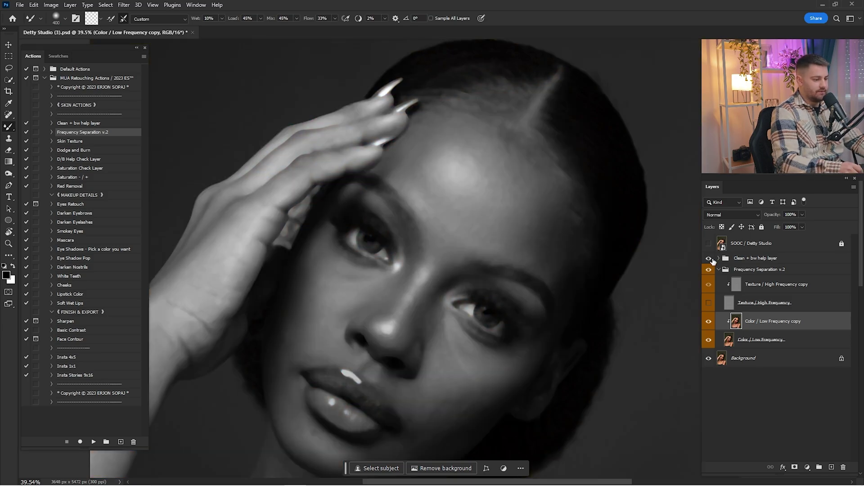
click(709, 258)
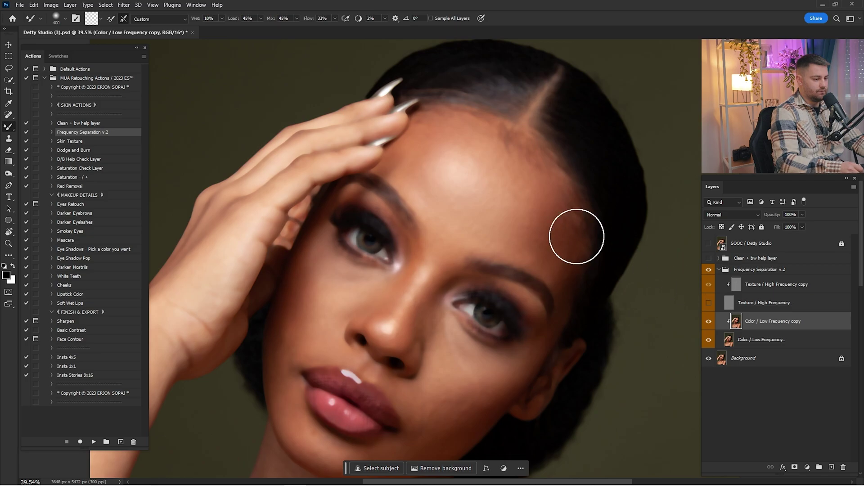
mouse_move(453, 148)
mouse_down()
mouse_move(431, 166)
mouse_move(451, 157)
mouse_move(460, 190)
mouse_move(442, 202)
mouse_move(439, 175)
mouse_move(458, 180)
mouse_up()
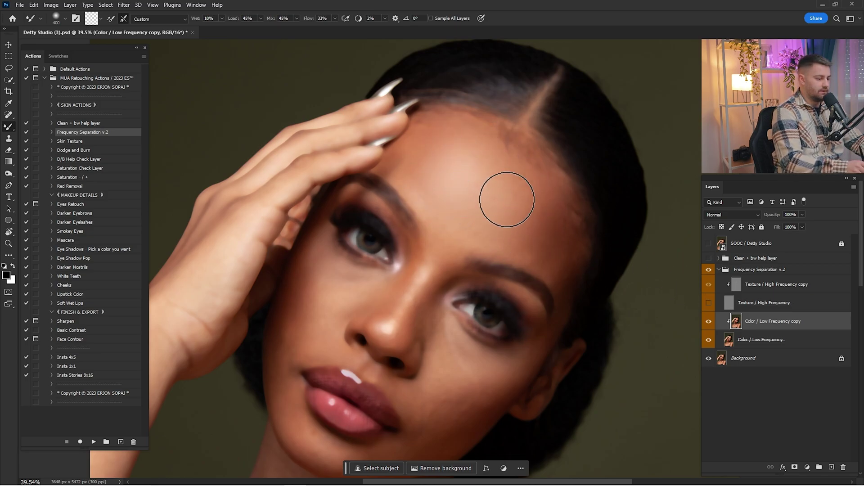
Smooth the skin tones of the face with the Mixer Brush at 500 px and show the Texture / High Frequency layer again
click(708, 259)
drag(442, 278, 544, 237)
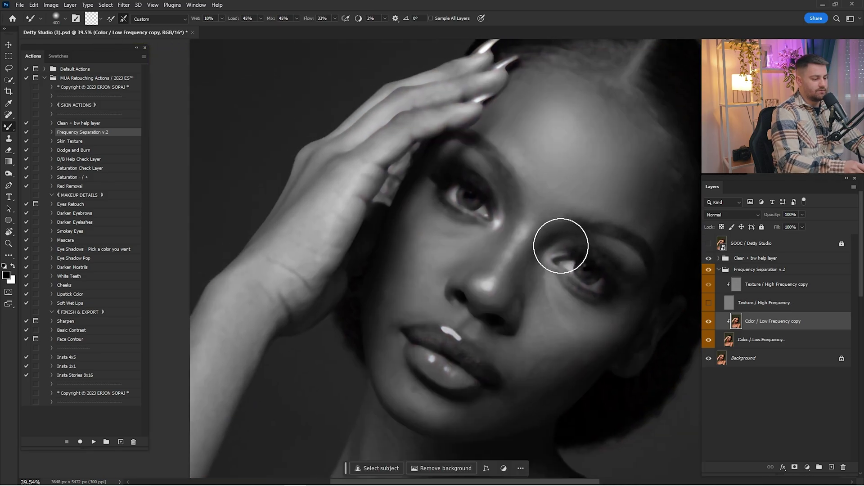
click(708, 259)
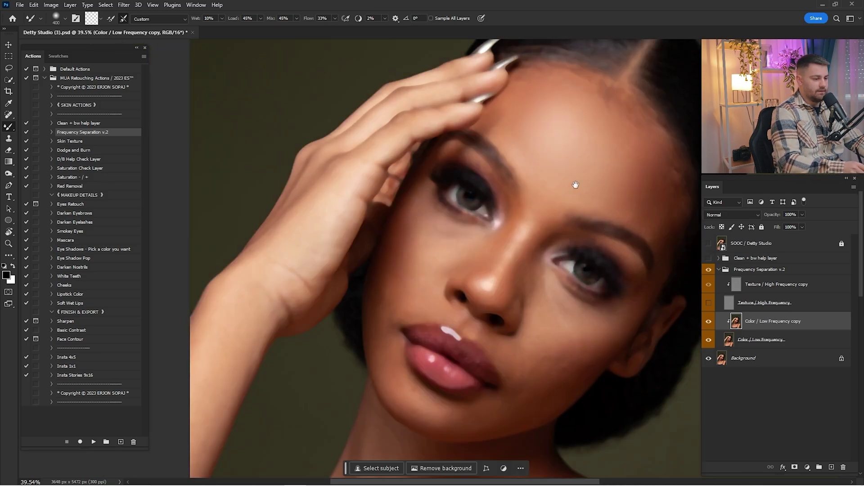
drag(575, 185, 556, 242)
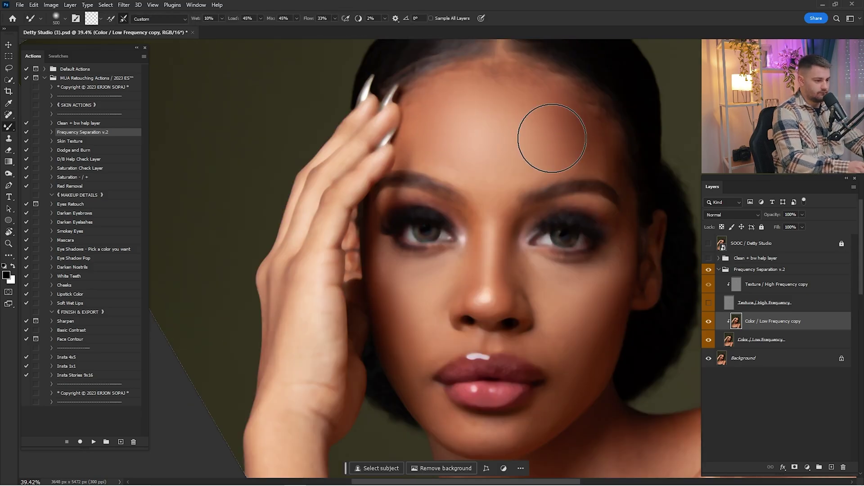
click(708, 302)
click(708, 302)
scroll(420, 328, down, 4)
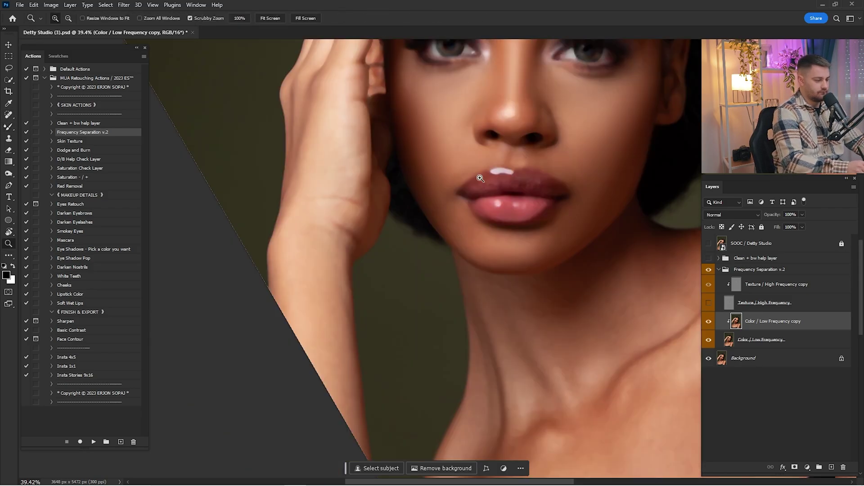
scroll(476, 260, up, 1)
key(bracketright)
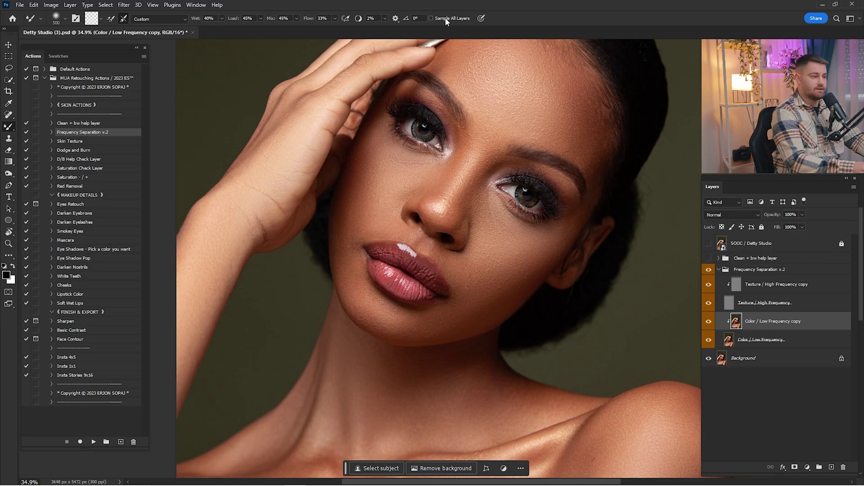
Try blending the forehead on a duplicate of the Color / Low Frequency copy layer with Sample All Layers on and the help layer visible
click(709, 258)
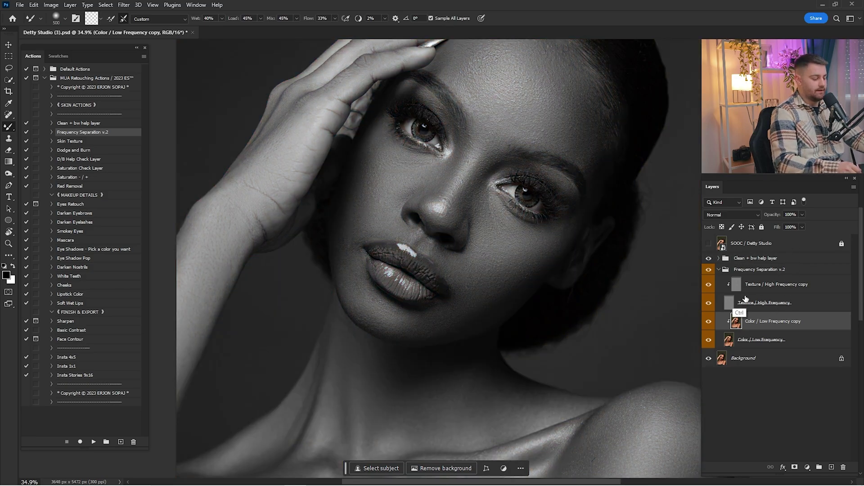
key(i)
key(ctrl+k)
click(638, 103)
key(ctrl+j)
key(b)
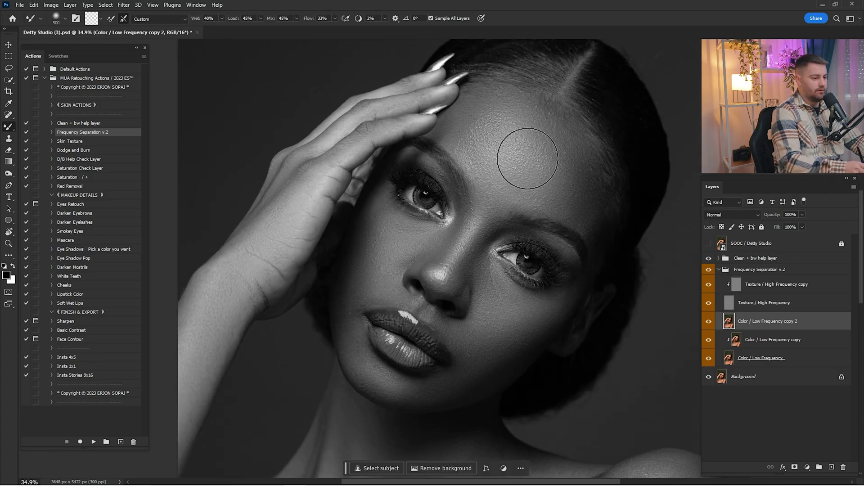
drag(509, 164, 542, 173)
click(708, 259)
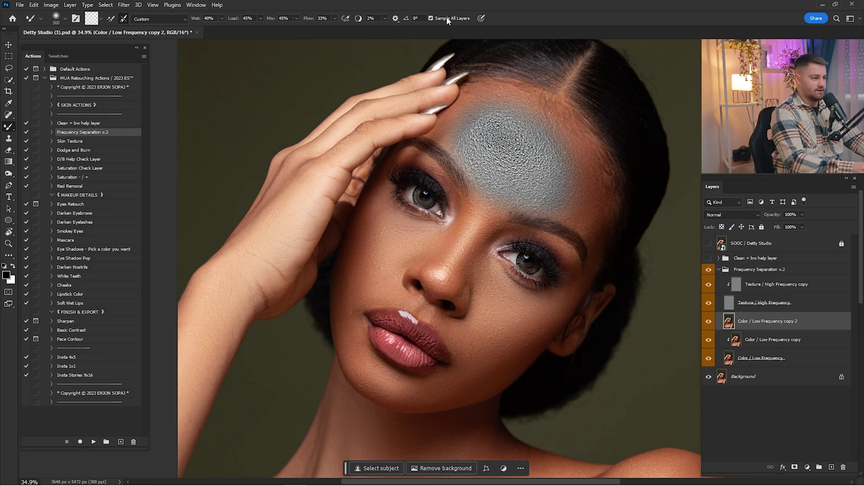
key(Delete)
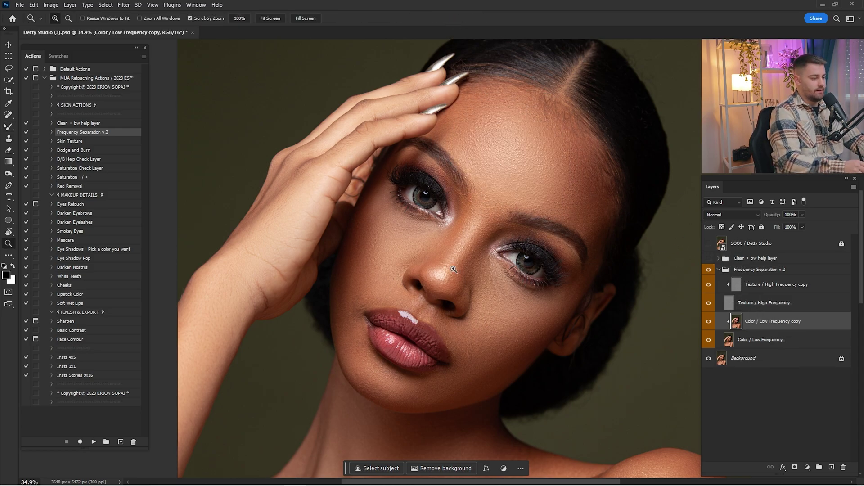
Compare the portrait with and without the Color / Low Frequency copy layer to judge the tone smoothing
ctrl+click(450, 263)
key(ctrl+0)
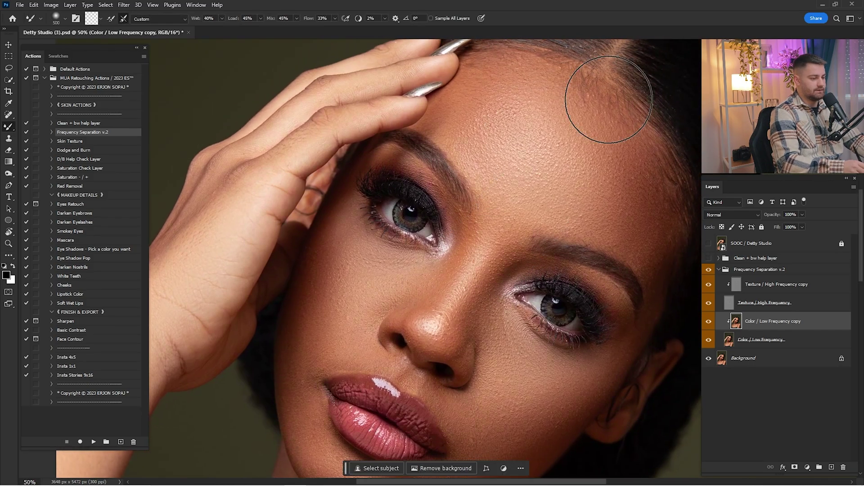
click(708, 320)
click(708, 321)
click(709, 320)
click(709, 321)
click(708, 321)
click(709, 321)
click(708, 321)
click(708, 321)
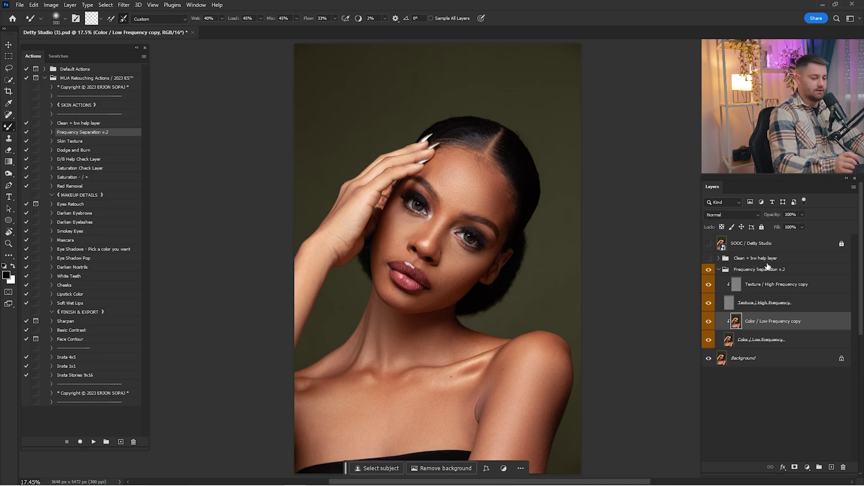
Select the Texture / High Frequency copy layer and set up the Clone Stamp tool at 25 px close up on the cheek
click(774, 284)
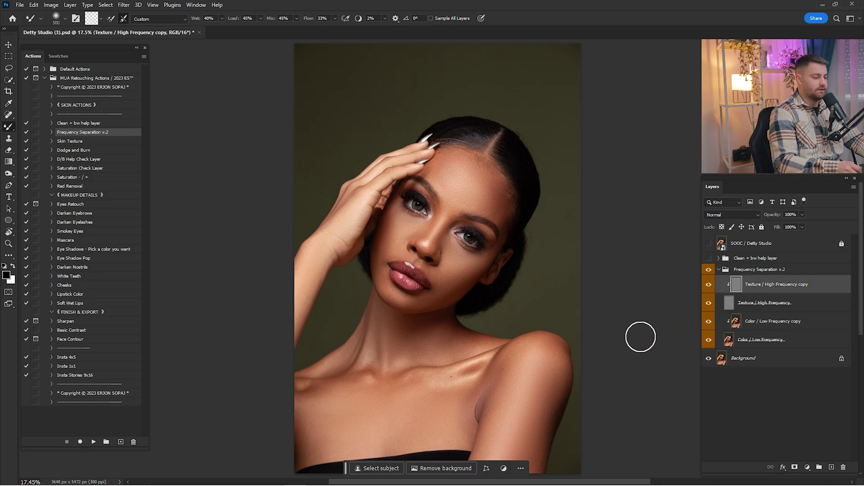
key(ctrl+space)
drag(434, 255, 494, 285)
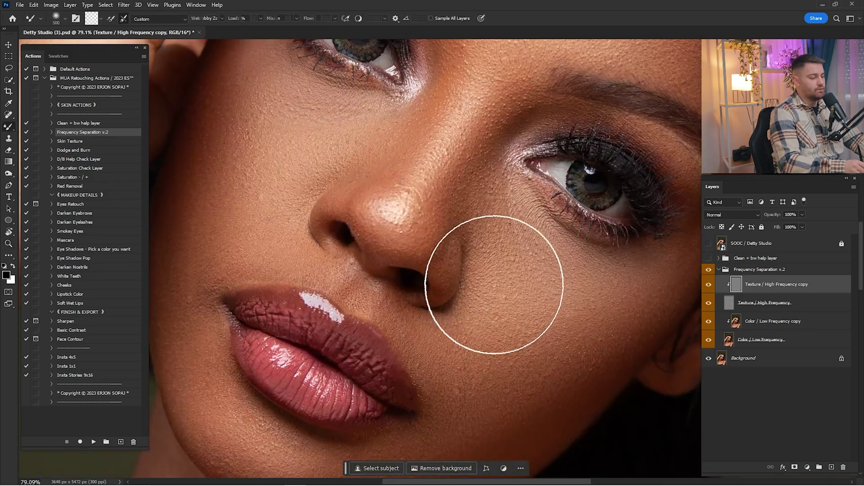
drag(420, 228, 488, 309)
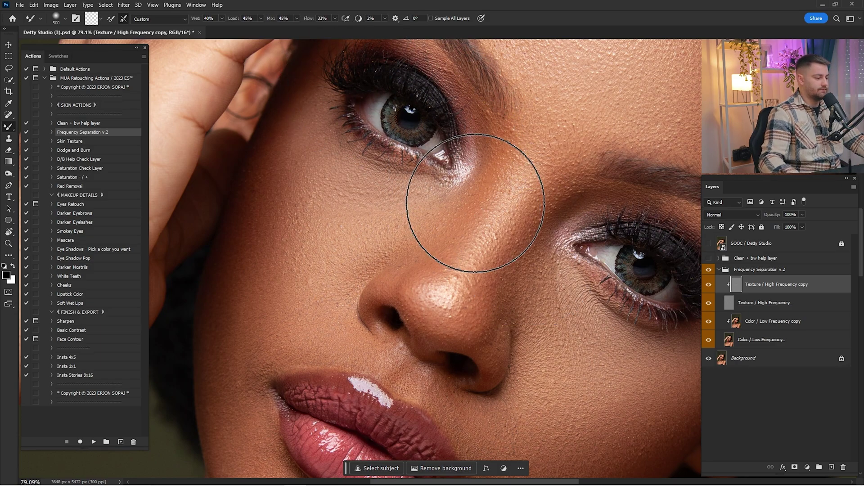
scroll(418, 237, up, 2)
drag(417, 237, 502, 279)
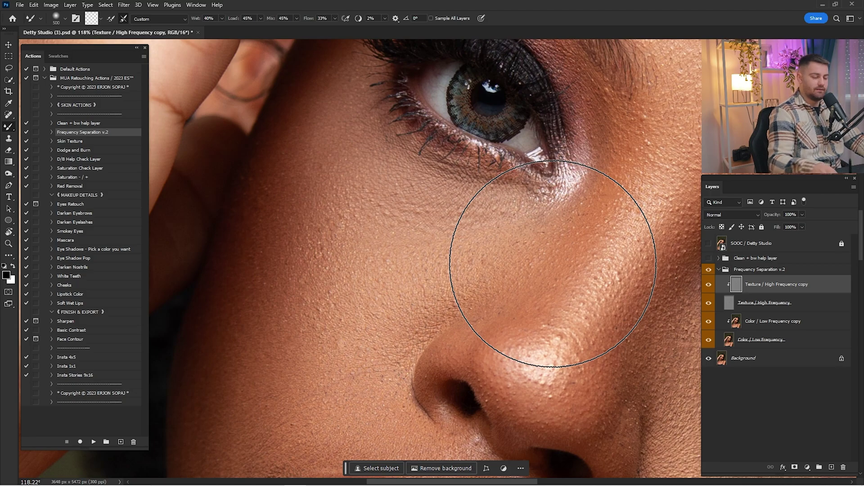
click(10, 142)
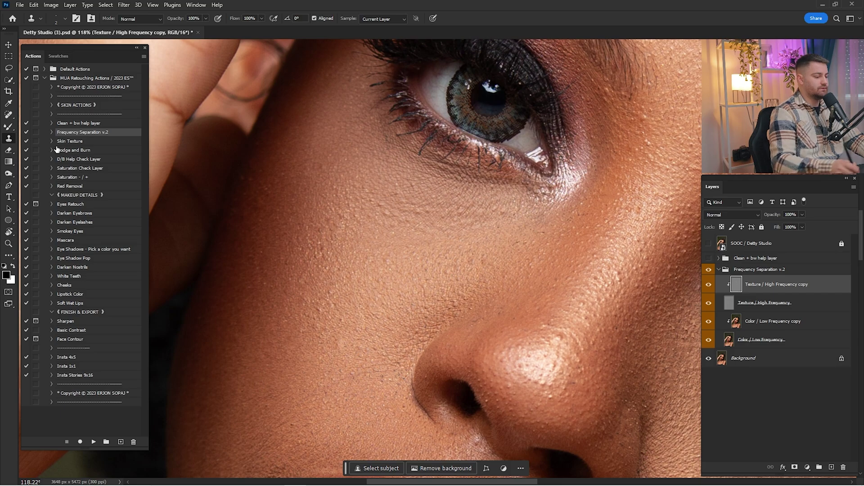
scroll(536, 264, up, 5)
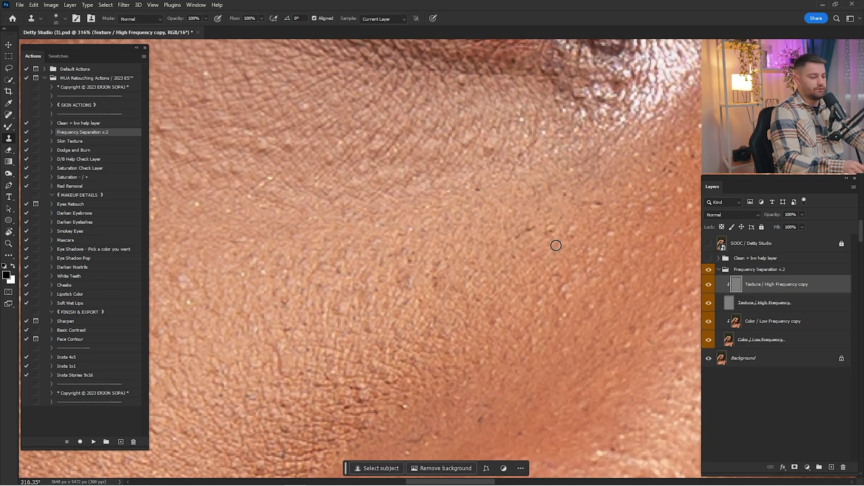
key(bracketright)
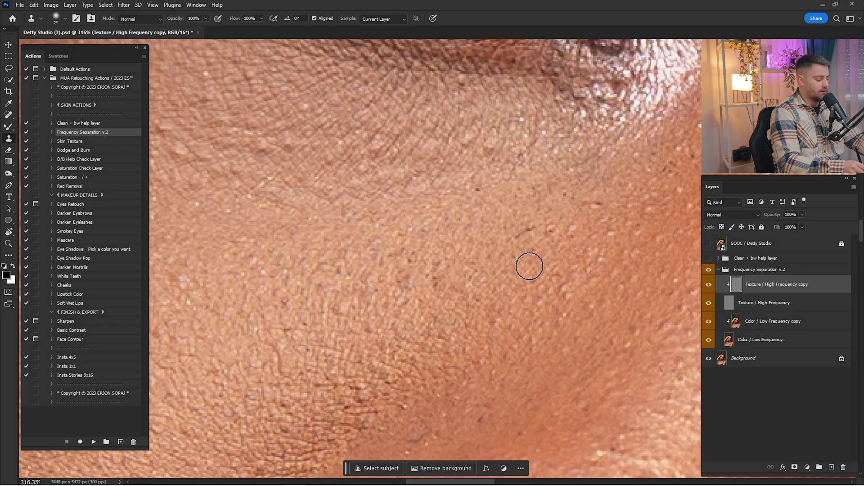
Clone clean skin texture over the dark flecks on the upper cheek below the eye nearer the hand
key(alt)
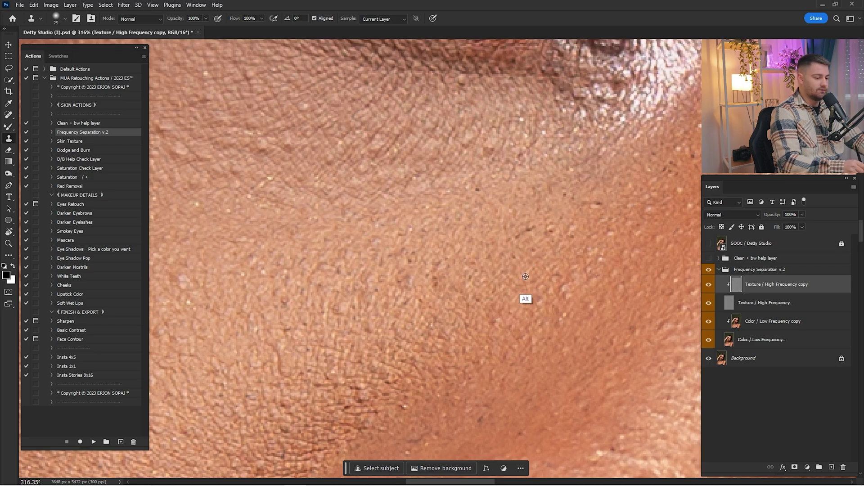
alt+click(528, 278)
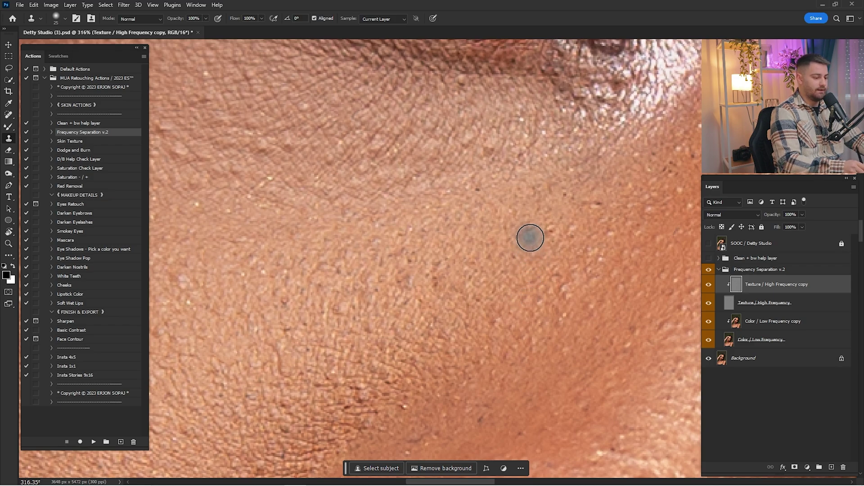
drag(346, 303, 378, 328)
alt+click(418, 316)
drag(421, 274, 443, 284)
Clone clean texture over the specks between the inner eye corner and the side of the nose
drag(541, 248, 472, 276)
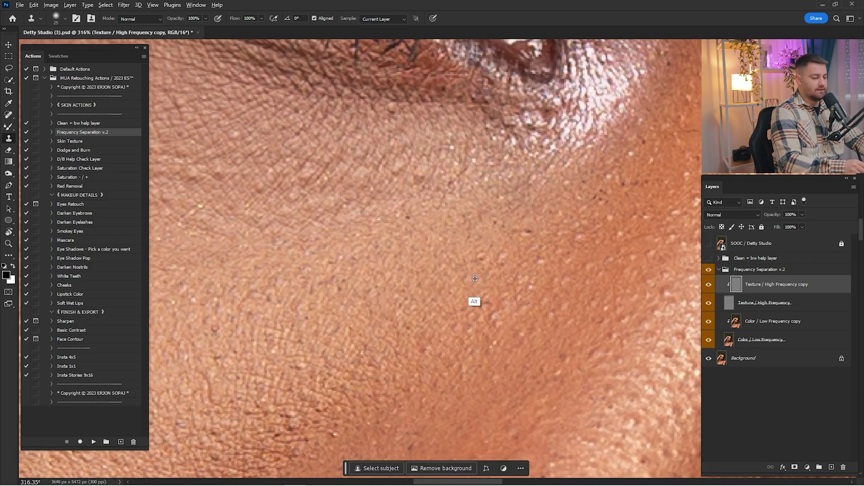
alt+click(466, 297)
mouse_move(486, 324)
mouse_down()
mouse_move(491, 348)
mouse_move(516, 312)
mouse_up()
alt+click(464, 355)
drag(527, 281, 410, 339)
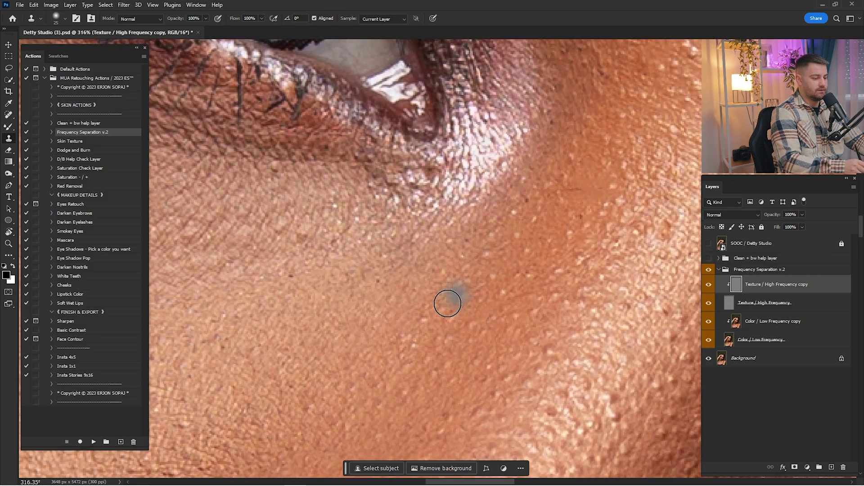
Clone smoother texture over the uneven pores across the cheek nearer the hand and save the document
scroll(468, 293, down, 5)
scroll(482, 254, up, 4)
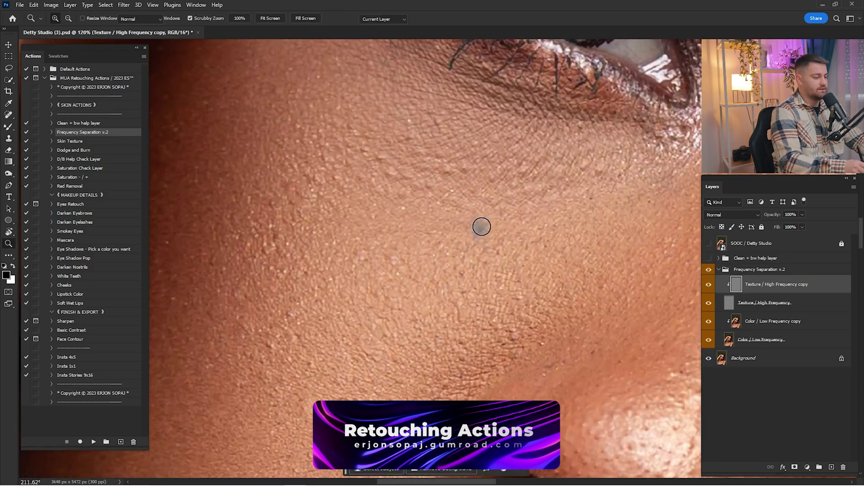
alt+click(540, 262)
mouse_move(518, 203)
mouse_down()
mouse_move(525, 200)
mouse_move(475, 191)
mouse_move(516, 186)
mouse_up()
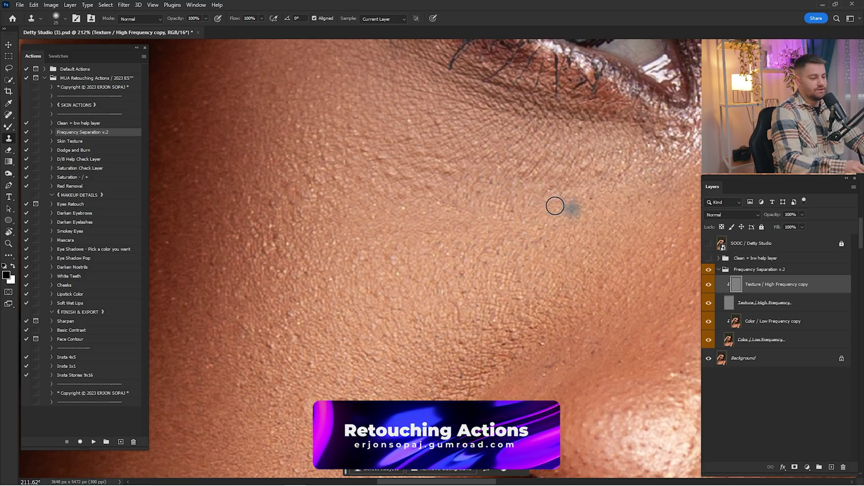
scroll(450, 243, up, 3)
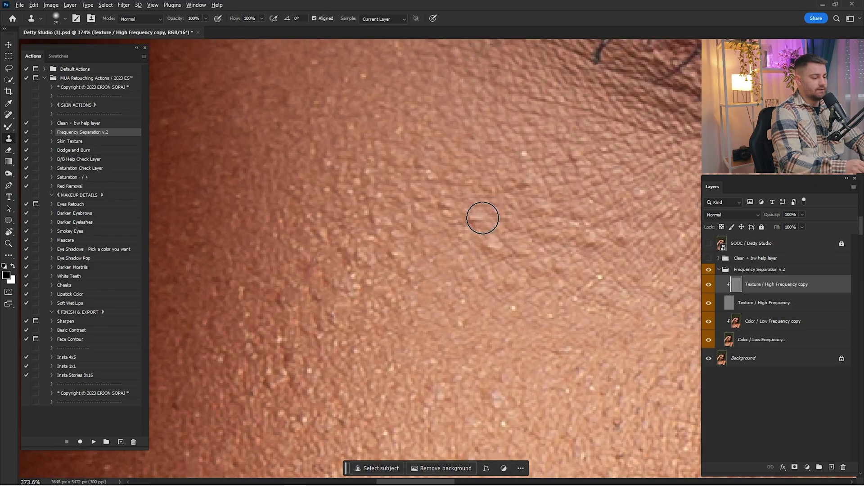
mouse_move(488, 248)
mouse_down()
mouse_move(442, 258)
mouse_move(510, 295)
mouse_move(553, 301)
mouse_up()
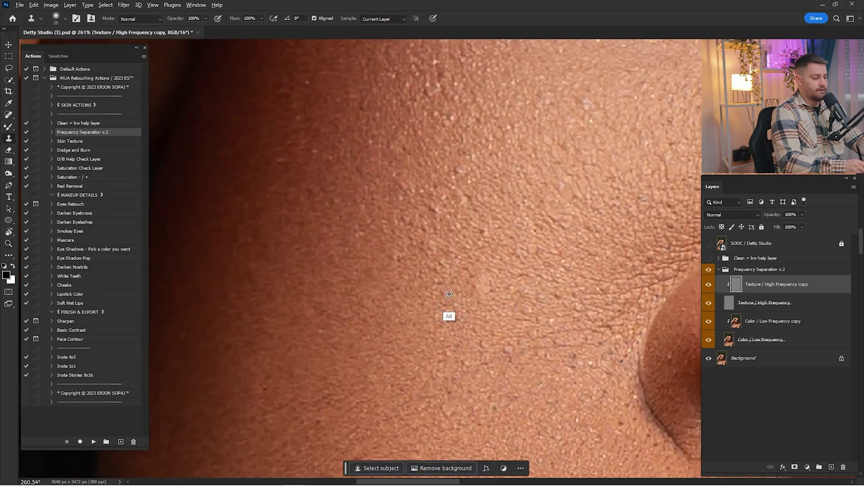
drag(485, 291, 549, 283)
key(ctrl+s)
Clean up the skin texture beside the nose and on the opposite cheek with the Clone Stamp at 20 px
scroll(498, 253, down, 4)
drag(530, 405, 414, 90)
drag(534, 324, 423, 171)
drag(504, 180, 493, 333)
drag(585, 158, 373, 315)
scroll(512, 252, up, 5)
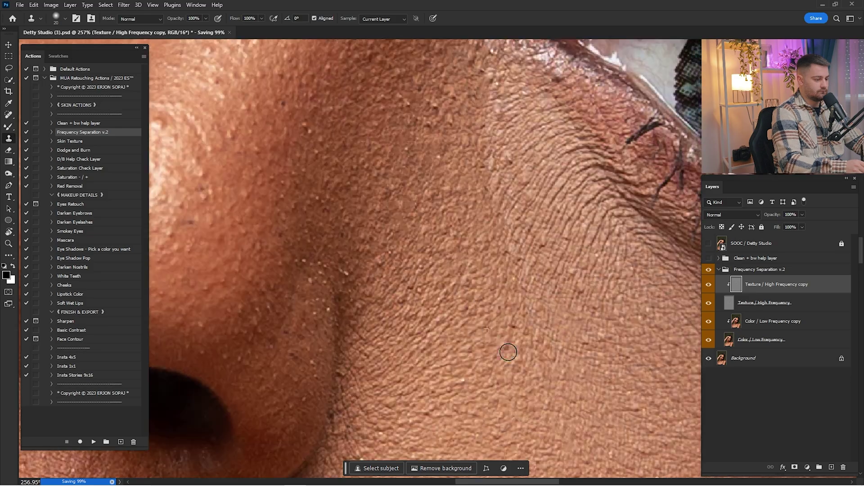
scroll(540, 216, down, 4)
scroll(526, 208, up, 4)
drag(599, 369, 505, 183)
scroll(505, 183, down, 5)
Compare the portrait with and without the Frequency Separation v.2 group, in full view and close up on the face
key(ctrl+0)
click(707, 269)
click(707, 270)
click(708, 270)
click(708, 270)
click(708, 271)
click(708, 271)
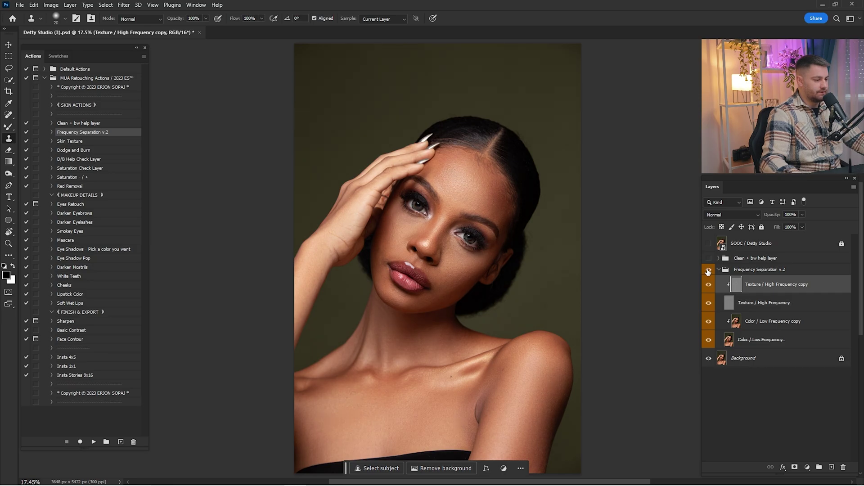
drag(452, 252, 486, 261)
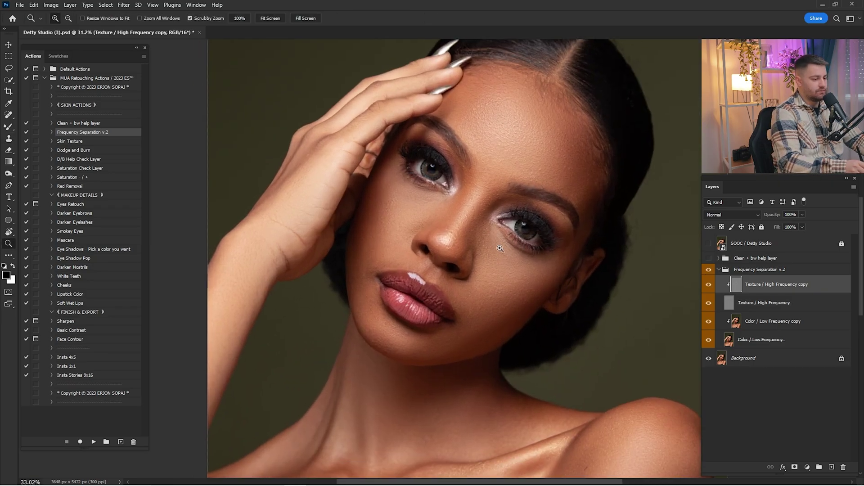
click(709, 270)
click(710, 270)
click(711, 271)
click(712, 270)
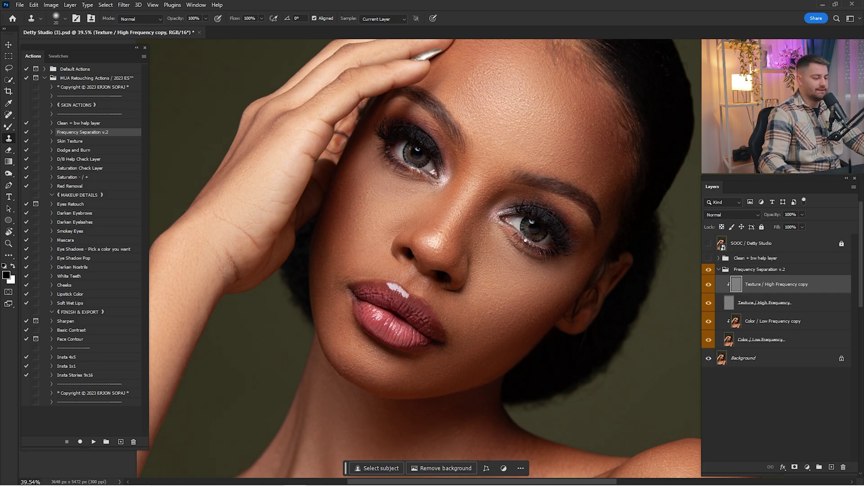
Run the Dodge and Burn action from the Color / Low Frequency copy layer to add its layer group
click(772, 326)
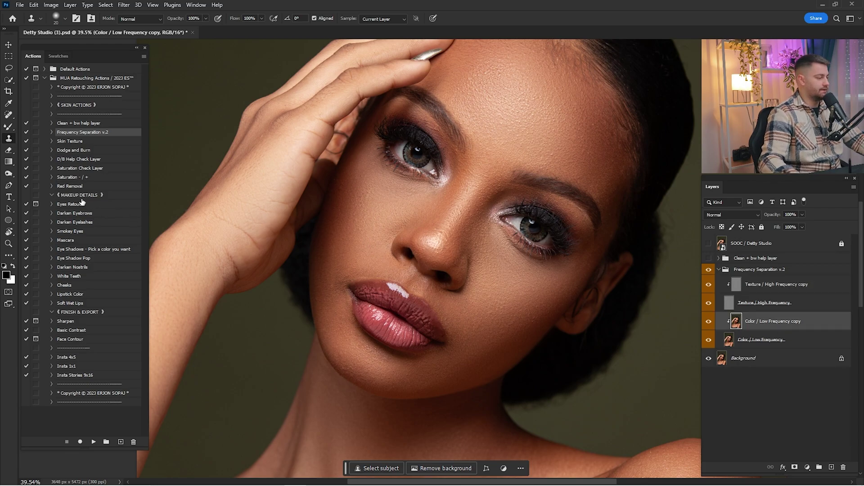
click(71, 151)
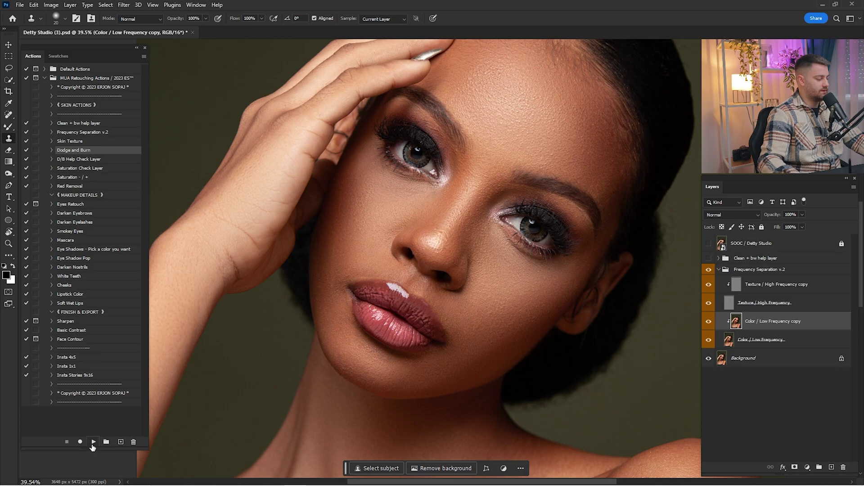
click(93, 441)
click(725, 321)
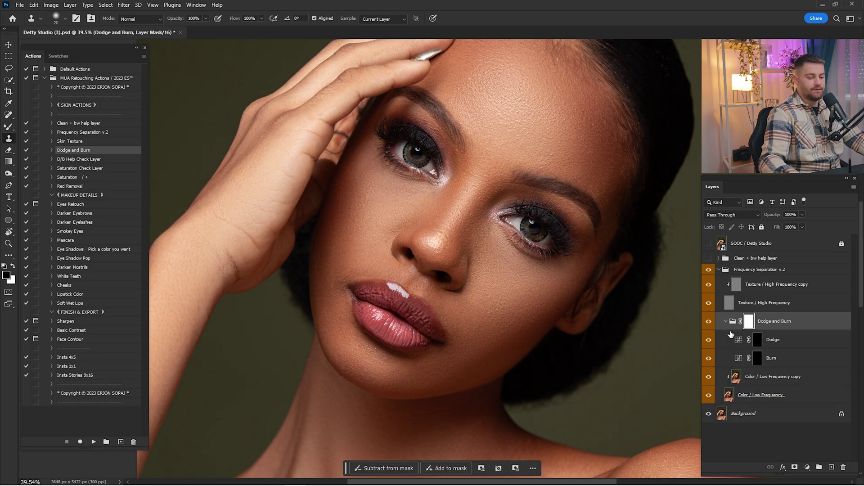
Target the Dodge layer's mask and choose the Soft Round brush with white as the foreground colour
click(757, 345)
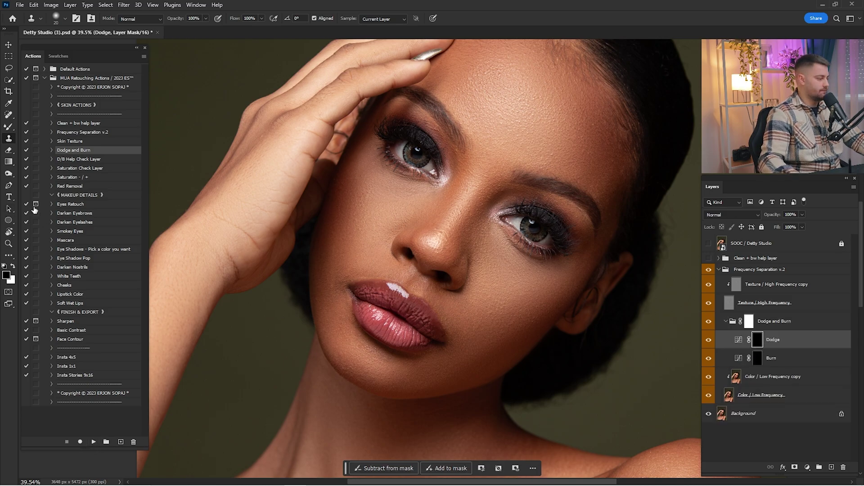
key(b)
key(x)
right_click(421, 211)
scroll(669, 338, up, 3)
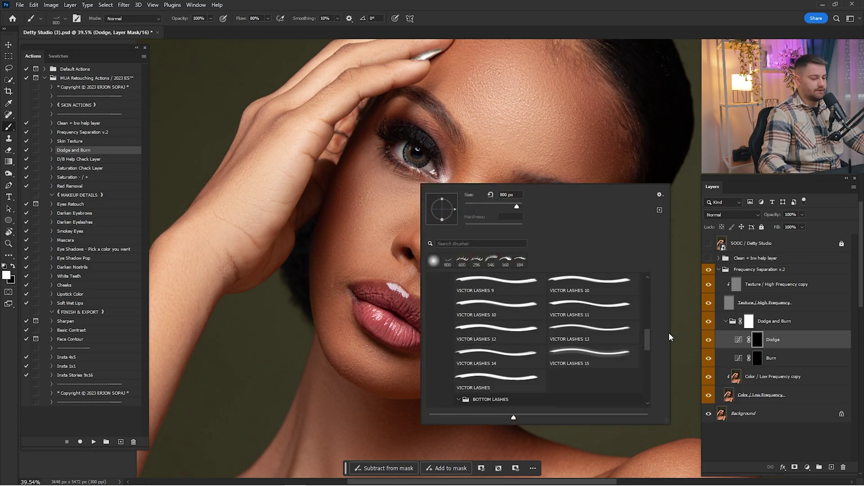
scroll(646, 342, up, 5)
click(488, 310)
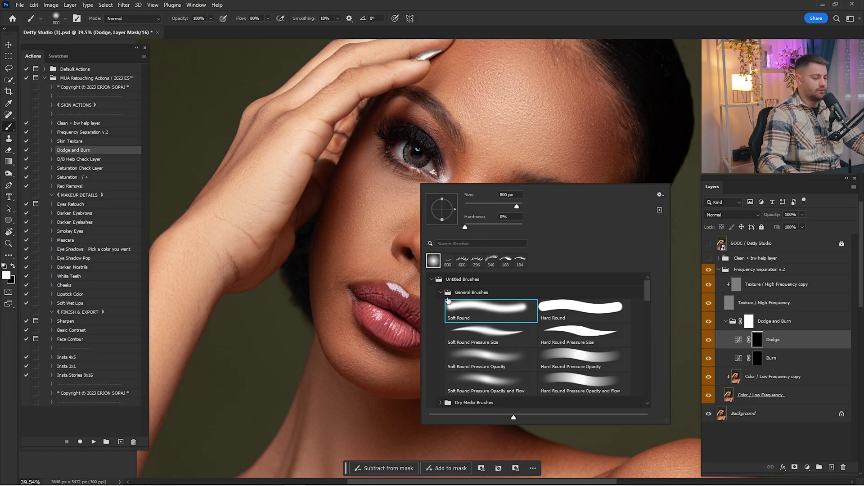
click(468, 17)
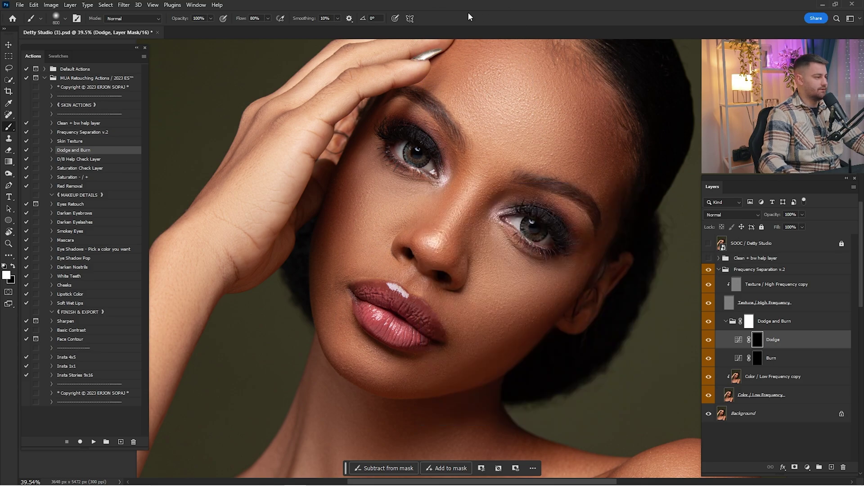
Set the brush to 10% opacity and 50% flow and lighten darker facial areas on the Dodge mask at about 400 px
click(198, 17)
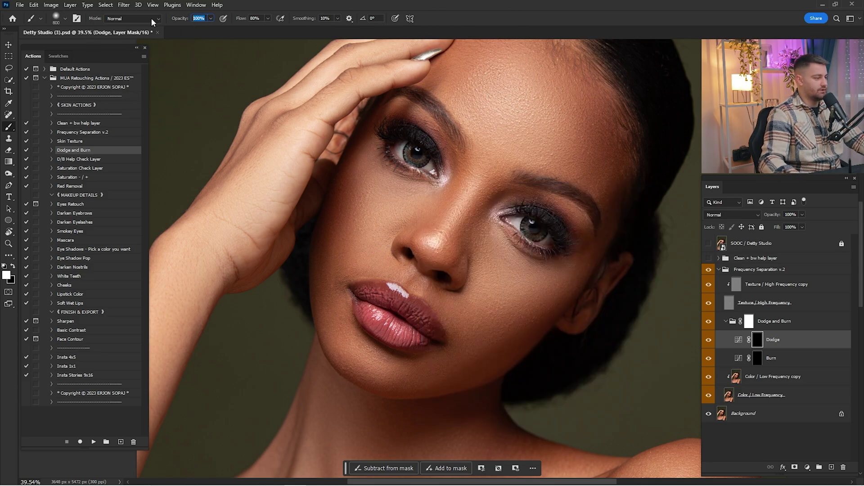
text(10)
key(Return)
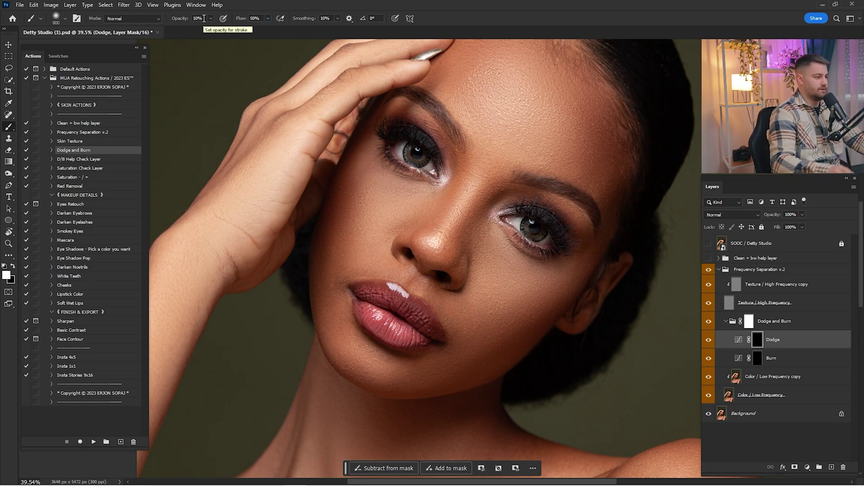
drag(496, 185, 486, 225)
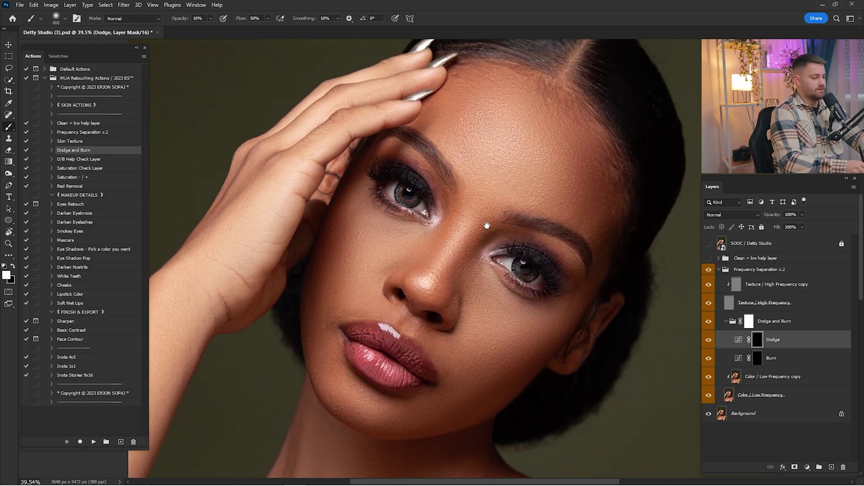
key(bracketleft)
key(bracketleft)
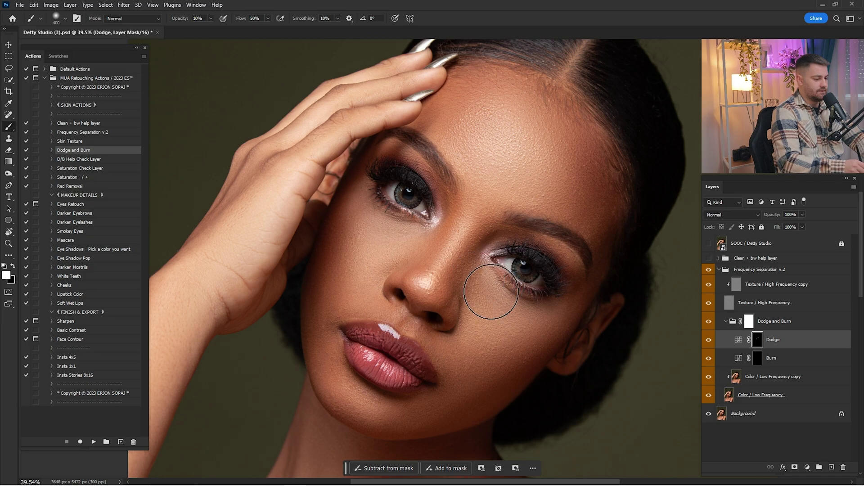
Show the Clean + bw help layer group while painting the Dodge mask over uneven tones on the body and forehead, then hide the group
click(708, 258)
key(ctrl+0)
key(bracketright)
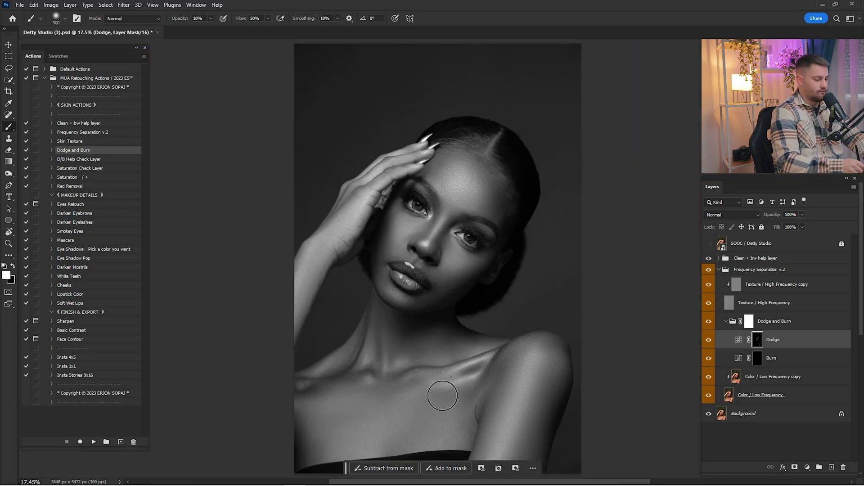
key(o)
scroll(514, 254, up, 4)
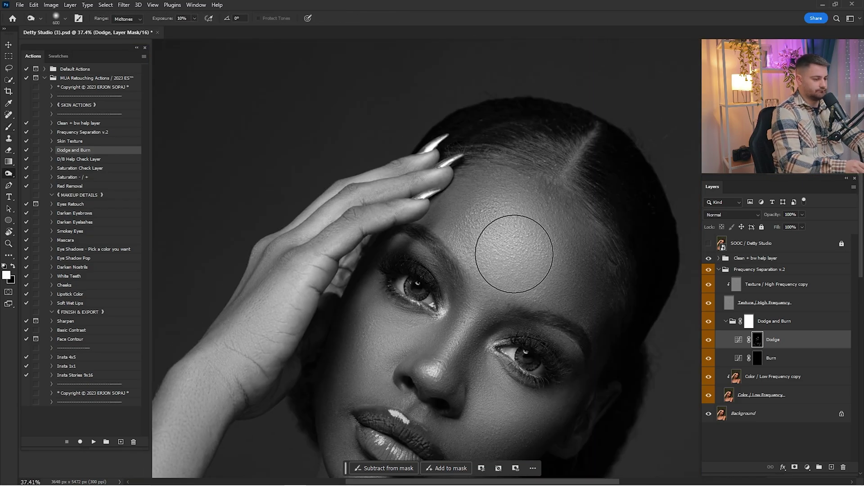
key(b)
scroll(555, 221, down, 3)
click(709, 259)
Compare the full portrait with and without the Dodge layer
click(709, 341)
key(ctrl+0)
click(708, 342)
click(708, 342)
click(708, 341)
click(708, 341)
click(708, 341)
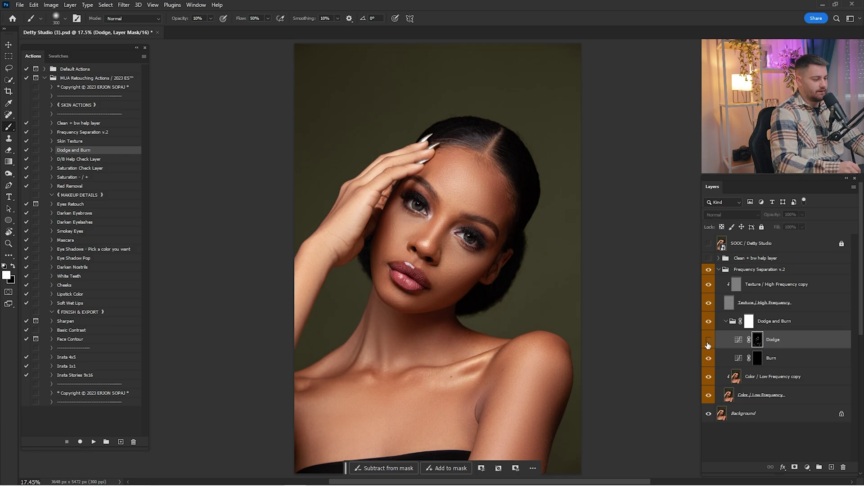
click(708, 341)
Paint white on the Burn layer's mask to darken overly bright skin patches on the face, using a brush of about 400 px
click(757, 359)
key(z)
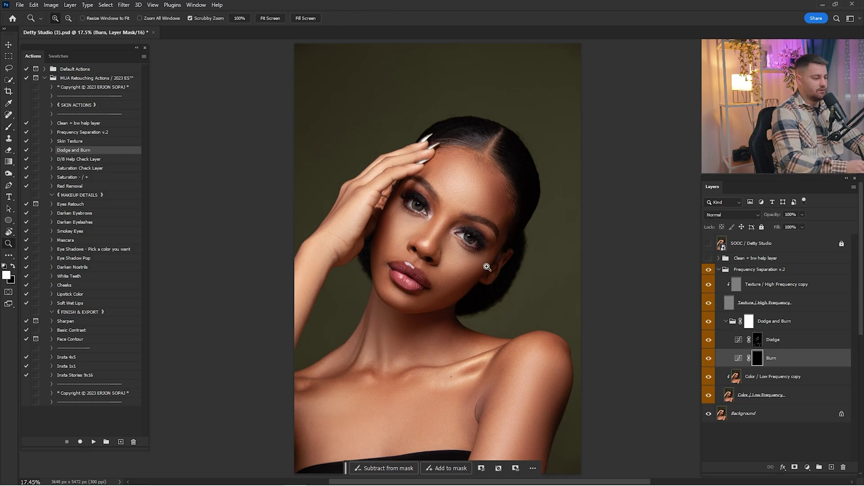
click(440, 263)
key(b)
scroll(491, 252, up, 3)
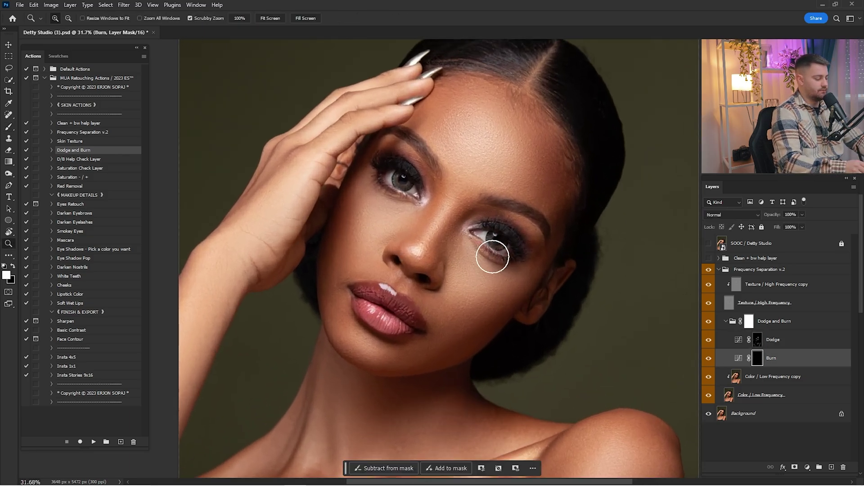
key(bracketleft)
key(bracketleft)
key(bracketleft)
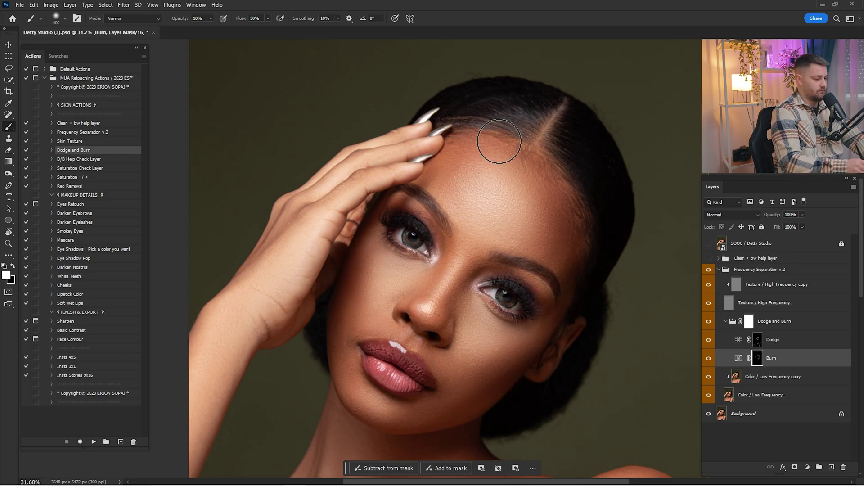
Compare the full portrait with and without the Burn layer
key(ctrl+0)
click(709, 359)
click(710, 360)
click(711, 362)
click(712, 362)
click(714, 364)
click(715, 362)
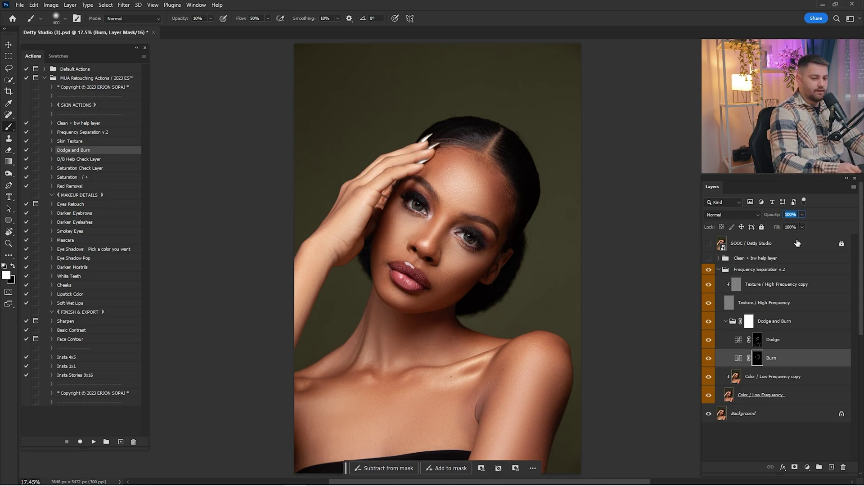
Set the Burn layer's opacity to 65% and compare the portrait with and without the Dodge and Burn group
text(65)
key(Return)
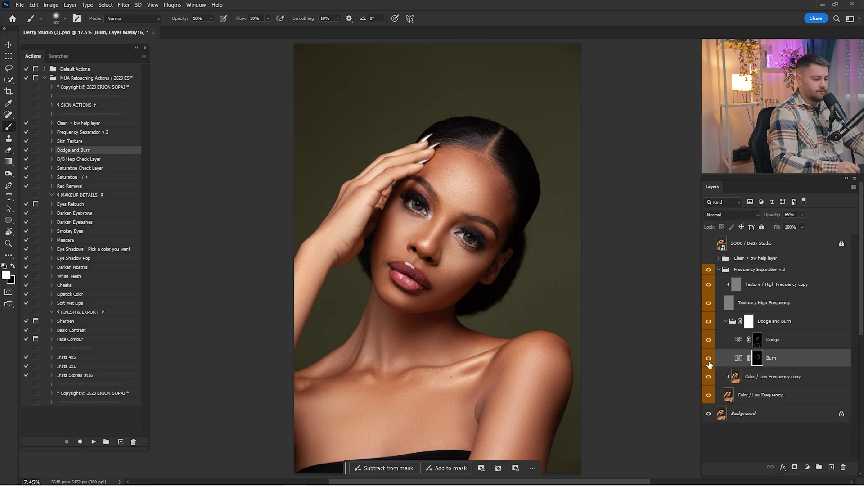
click(710, 324)
click(709, 323)
click(709, 323)
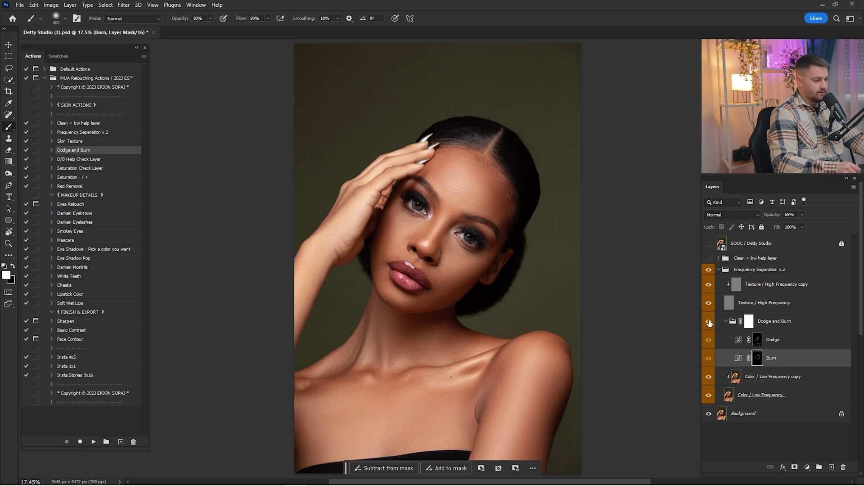
Collapse and hide the Dodge and Burn group, hide the Texture / High Frequency layer, and select Color / Low Frequency copy
key(z)
drag(450, 238, 444, 266)
key(b)
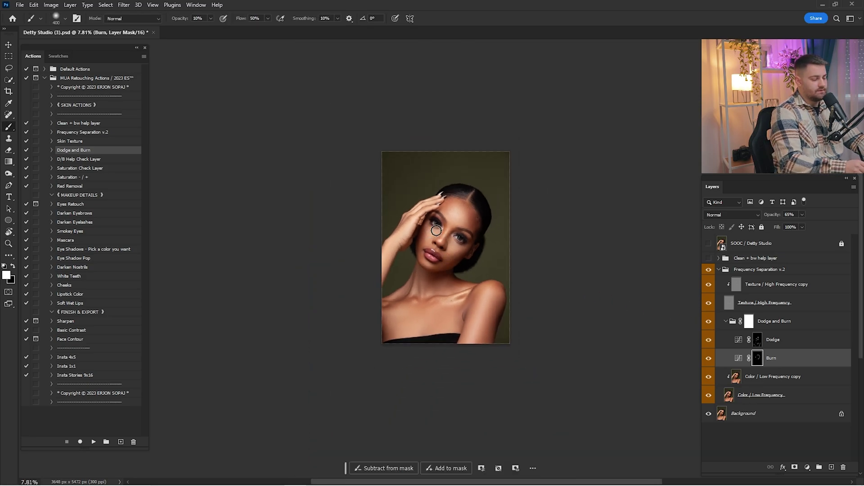
key(z)
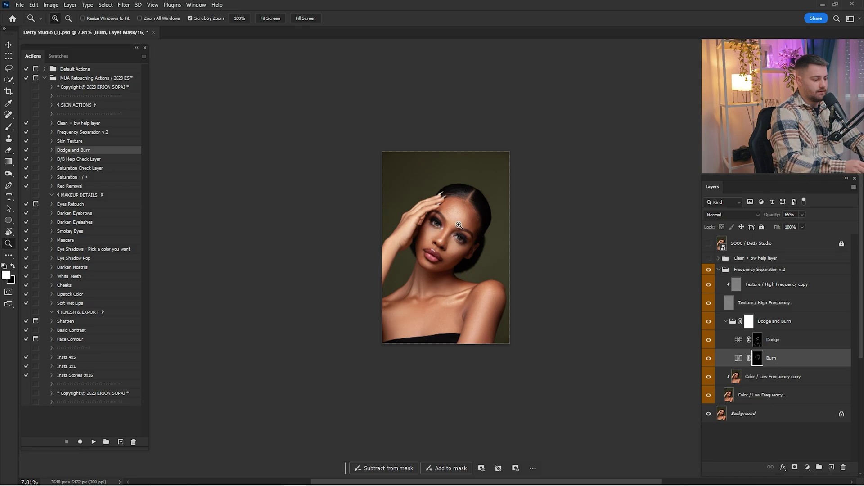
mouse_move(437, 232)
mouse_down()
mouse_move(486, 245)
mouse_move(511, 273)
mouse_up()
key(b)
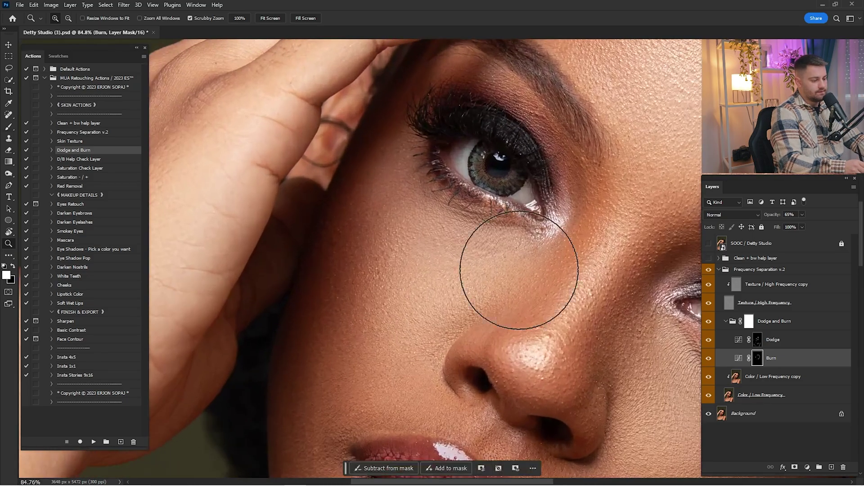
click(725, 321)
click(708, 321)
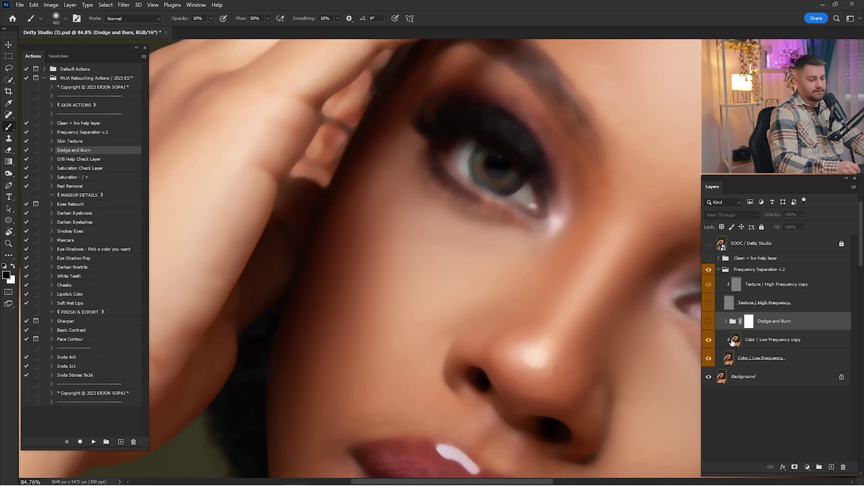
click(773, 340)
Blend the skin tones beneath the eye nearer the hand with the Mixer Brush at about 175 px
key(z)
drag(555, 294, 512, 321)
mouse_move(519, 290)
mouse_down()
mouse_move(547, 306)
mouse_move(522, 304)
mouse_move(535, 285)
mouse_move(547, 292)
mouse_up()
key(b)
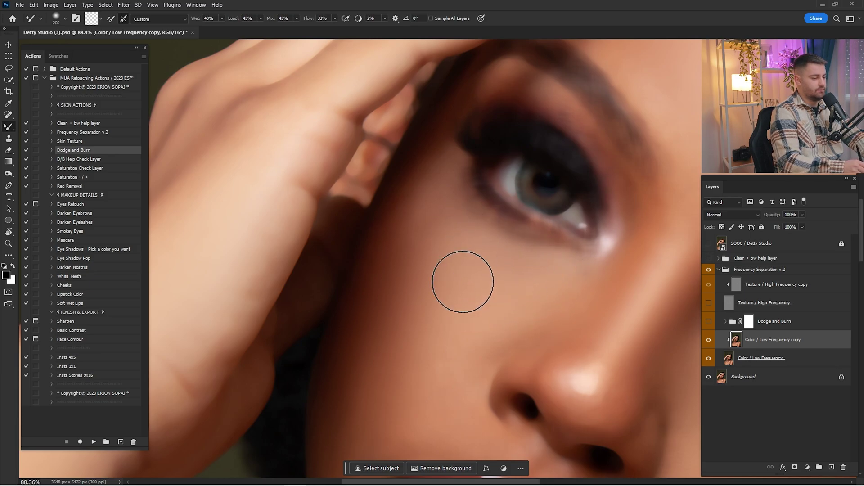
key(bracketleft)
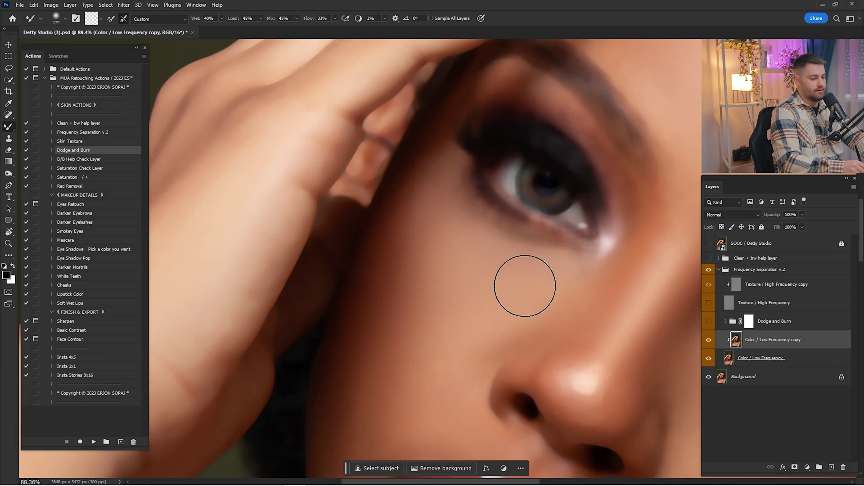
key(bracketright)
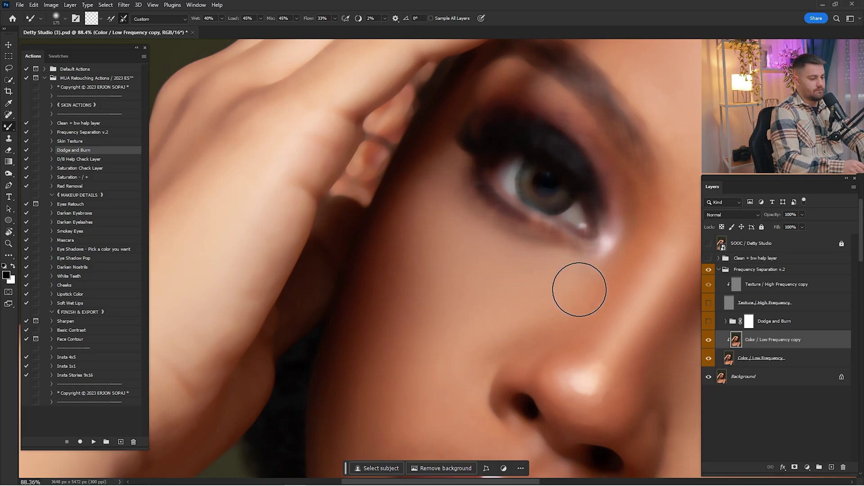
drag(568, 306, 614, 304)
Blend the tones beneath the other eye and across that cheek with the Mixer Brush at 250 px
drag(653, 373, 511, 313)
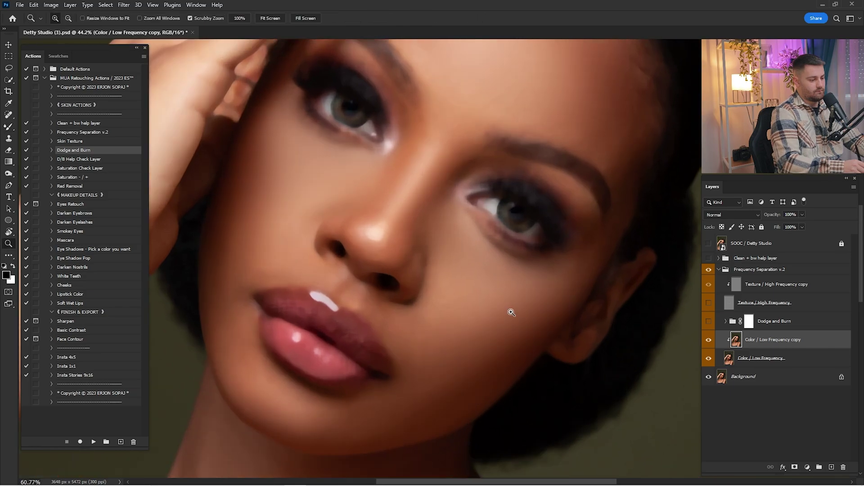
drag(461, 270, 483, 280)
key(bracketright)
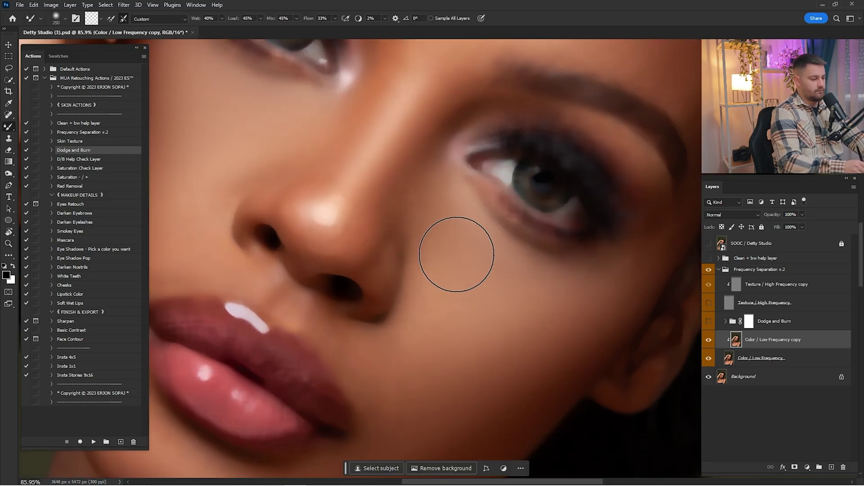
mouse_move(545, 286)
mouse_down()
mouse_move(504, 285)
mouse_move(524, 265)
mouse_up()
Sample a skin tone and even out the under-eye and cheek with the regular Brush at 10% opacity and 20% flow
key(i)
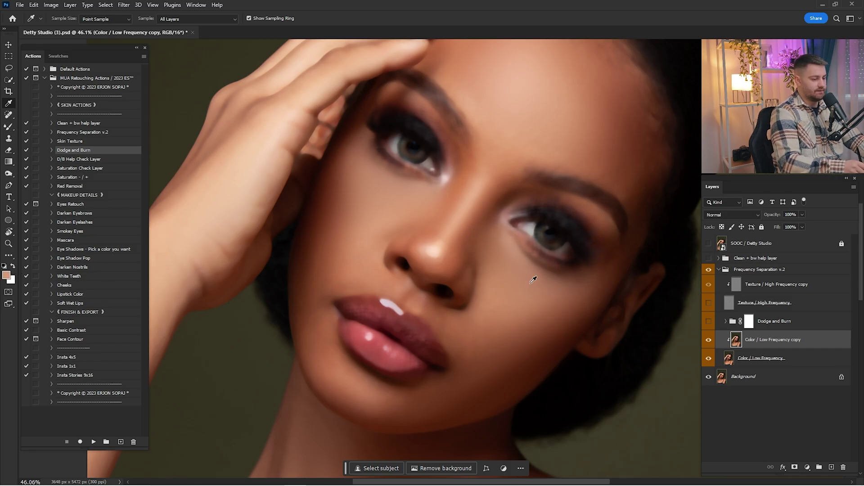
scroll(533, 279, up, 2)
key(b)
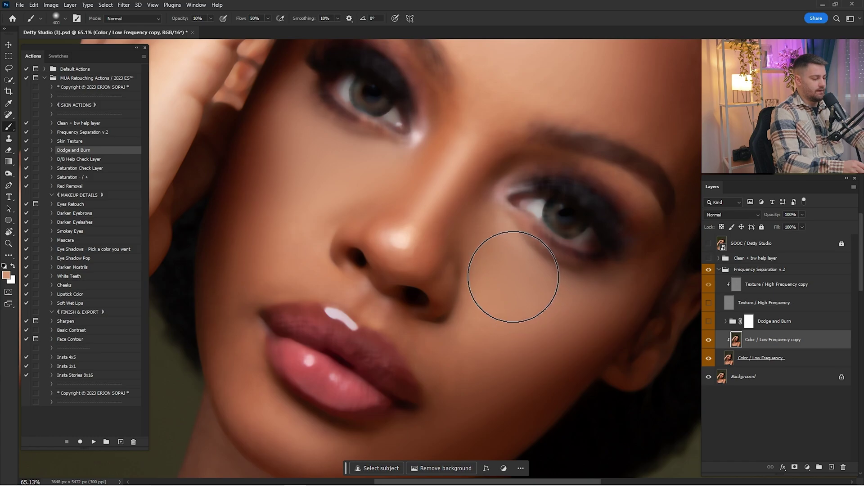
key(bracketright)
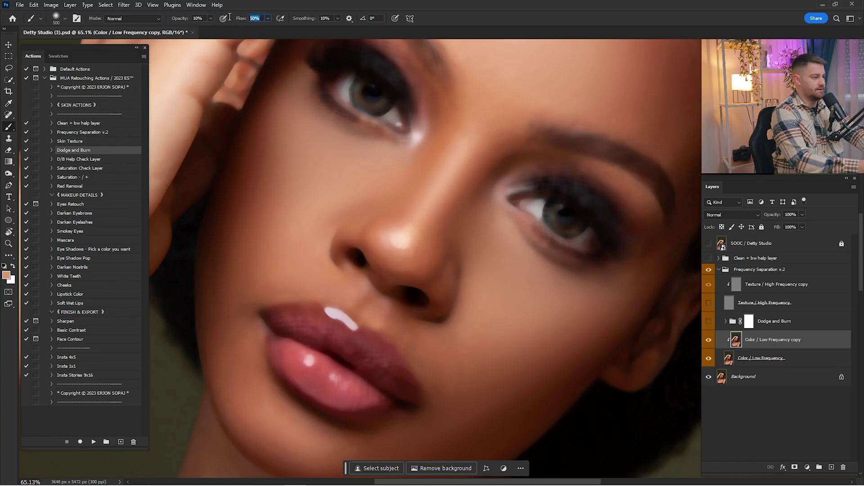
text(20)
key(Return)
key(bracketleft)
key(bracketleft)
key(bracketleft)
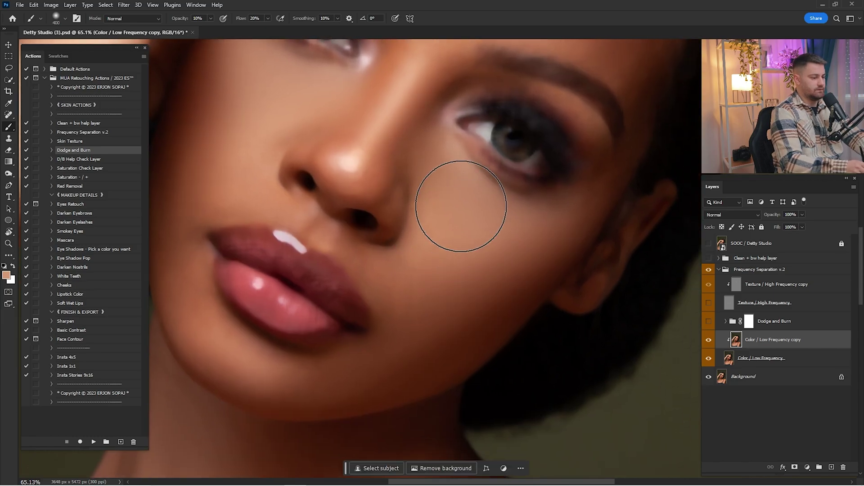
drag(468, 191, 466, 254)
Compare the portrait with and without Color / Low Frequency copy, then show it, the Dodge and Burn group and the texture layer again
drag(602, 275, 563, 299)
key(b)
click(708, 340)
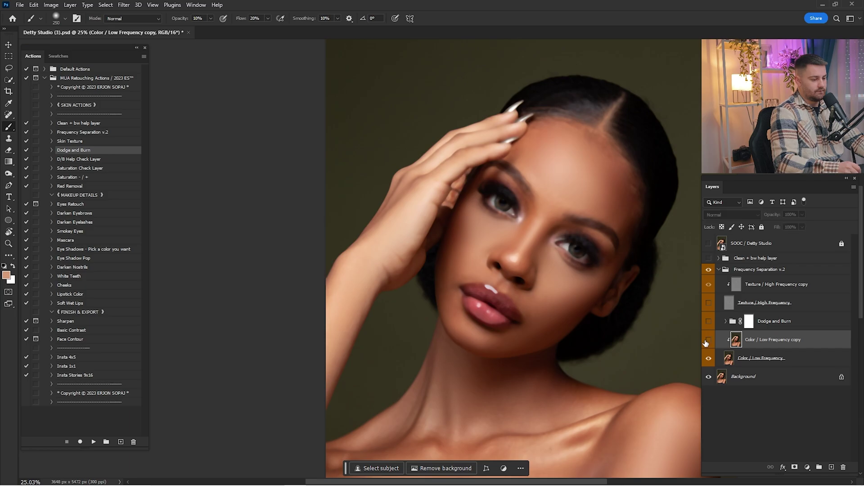
click(708, 321)
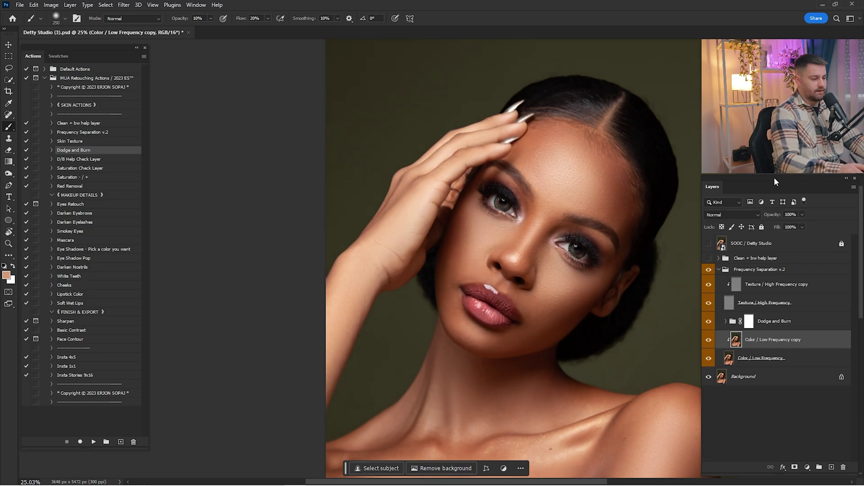
Collapse the Frequency Separation v.2 group and compare the retouched portrait with the original SOOC layer
key(ctrl+0)
click(713, 306)
click(708, 270)
click(708, 271)
click(708, 244)
click(708, 244)
click(707, 243)
click(707, 244)
click(707, 245)
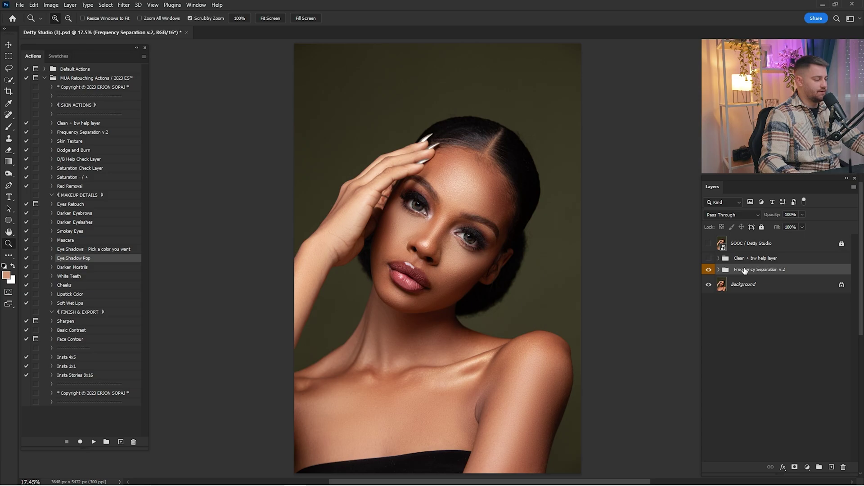
Run the Smokey Eyes action and add two Eye Shadows layers with the "Eye Shadows - Pick a color you want" action
click(105, 195)
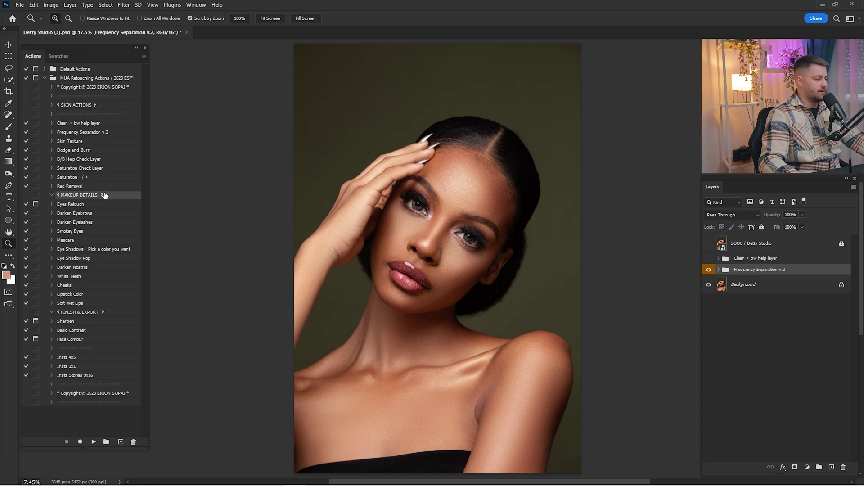
drag(449, 239, 463, 215)
click(67, 231)
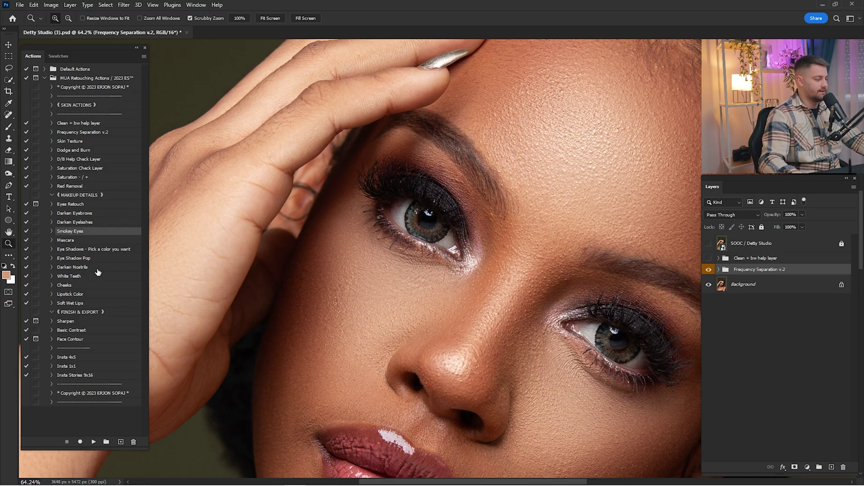
click(93, 442)
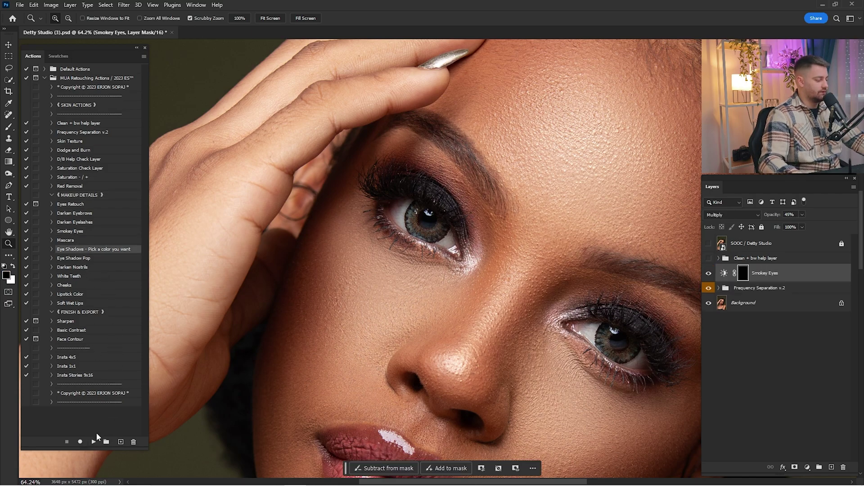
click(94, 441)
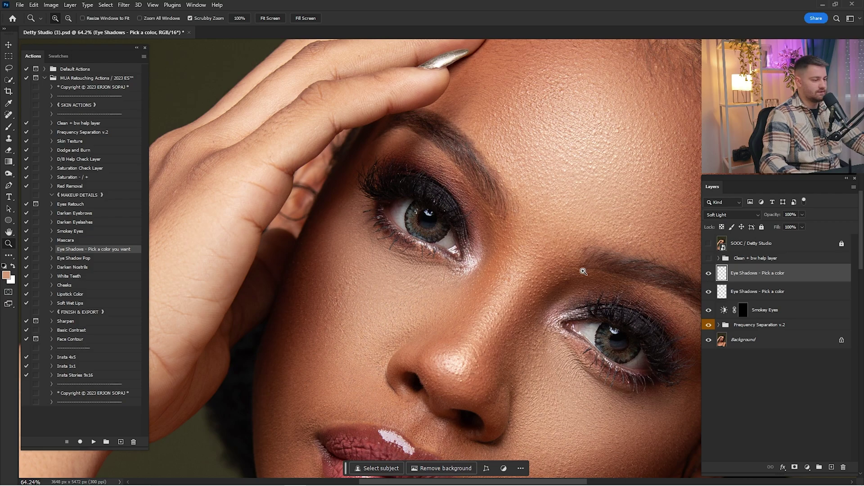
Paint white on the Smokey Eyes mask over the eyelids at 10% opacity and 100% flow, with a brush of about 175 px
click(744, 311)
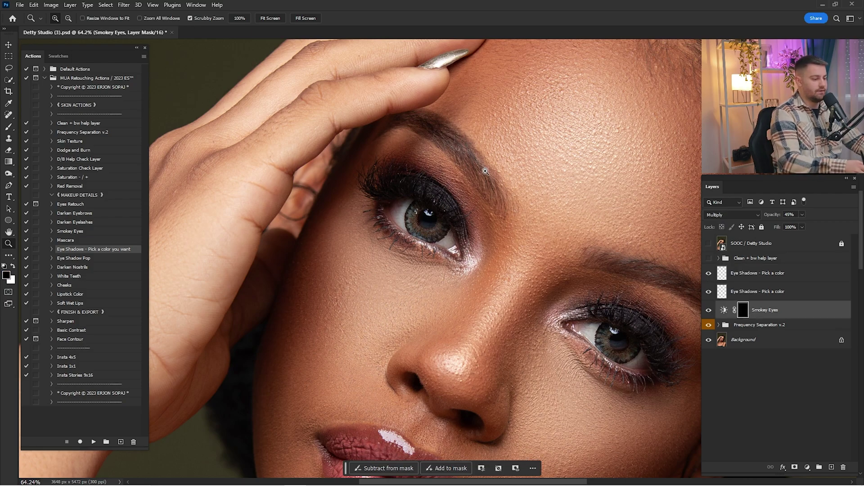
drag(391, 170, 411, 174)
key(b)
key(x)
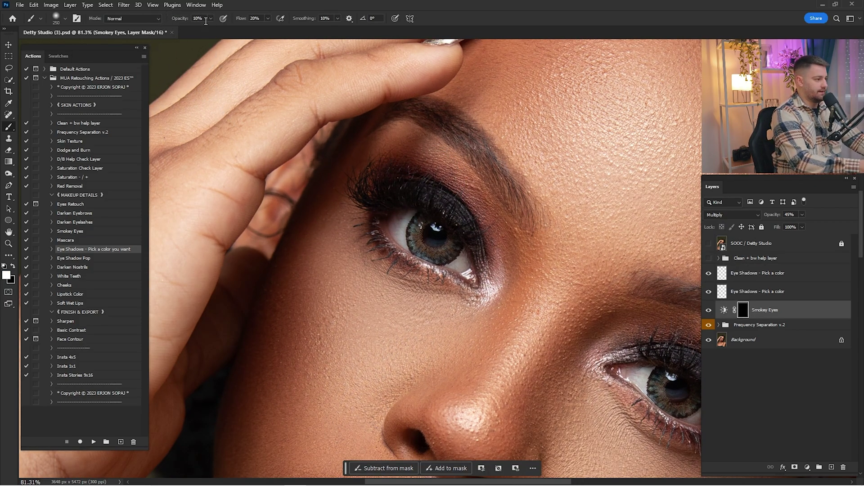
text(100)
key(Return)
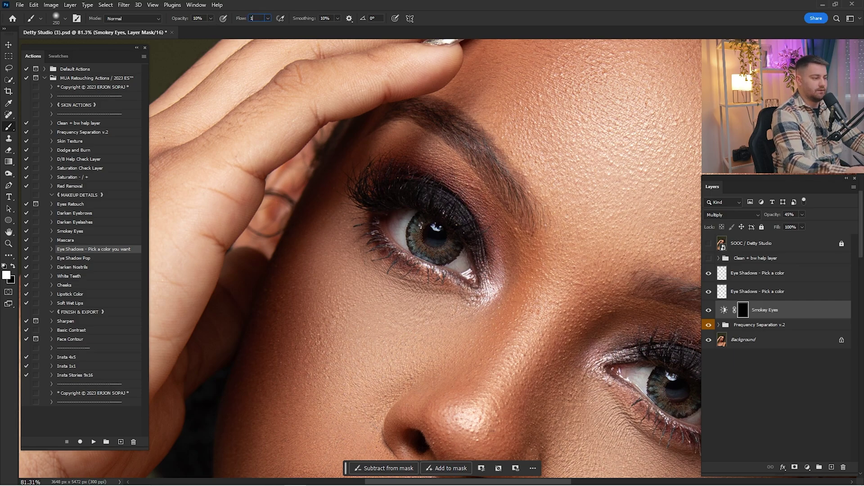
key(bracketleft)
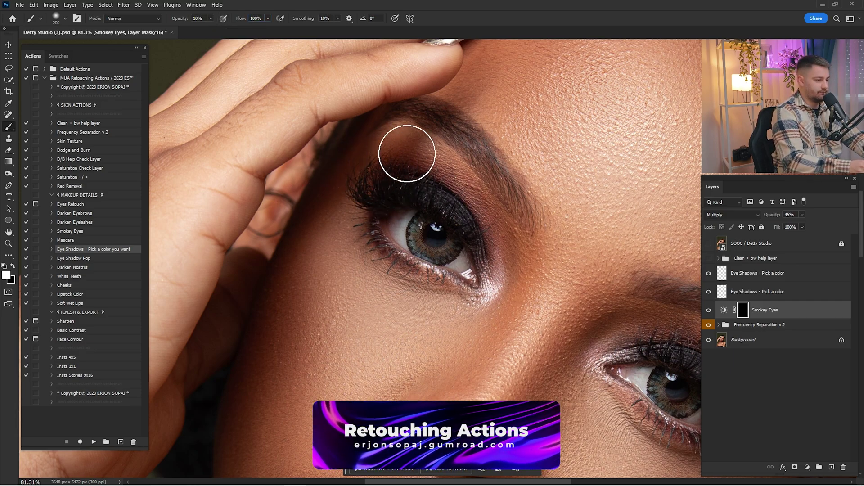
key(bracketleft)
drag(506, 208, 242, 102)
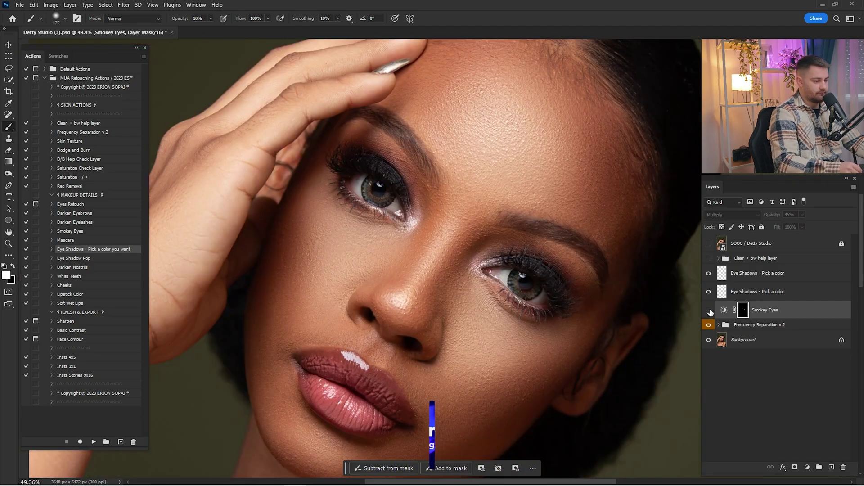
Select the lower Eye Shadows layer and set the foreground to a pinkish red sampled from the lower lip for the Brush
click(750, 297)
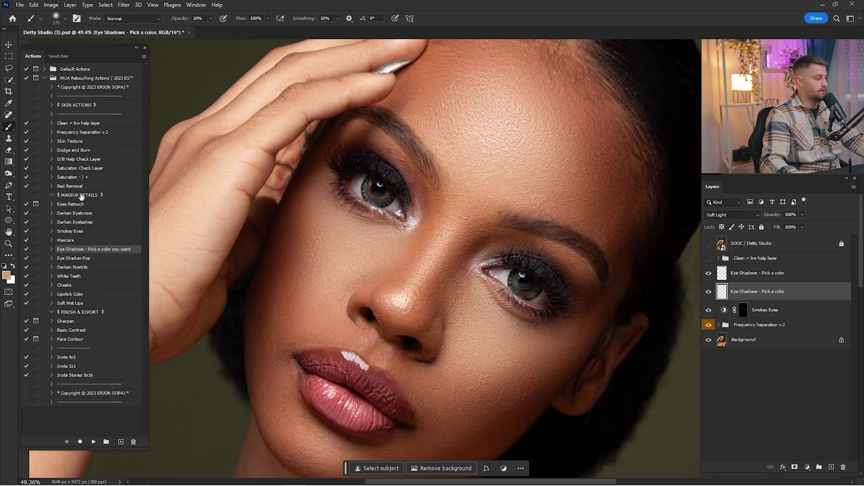
click(6, 275)
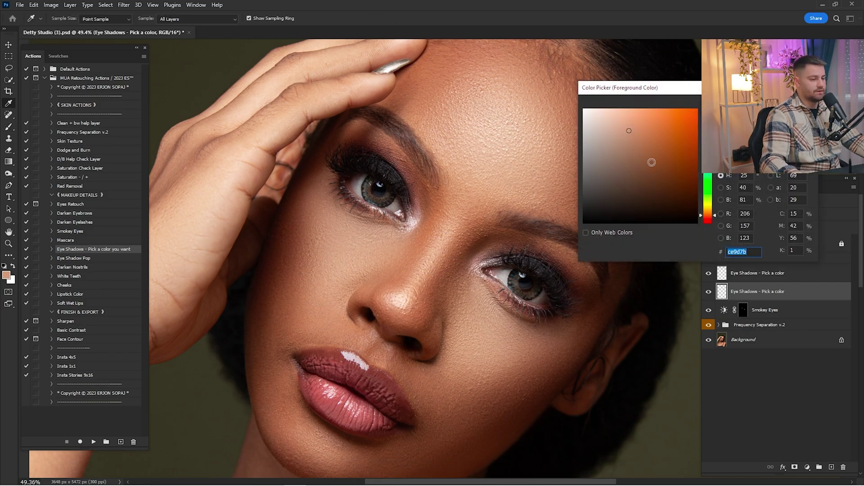
key(Return)
click(335, 402)
key(b)
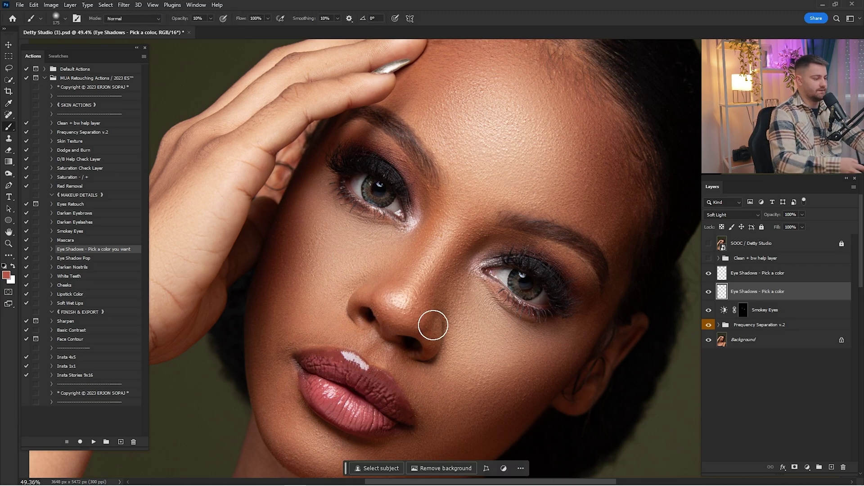
Paint the red eye shadow over the eyelid nearer the hand at 52% opacity
key(5)
key(bracketright)
scroll(374, 153, up, 2)
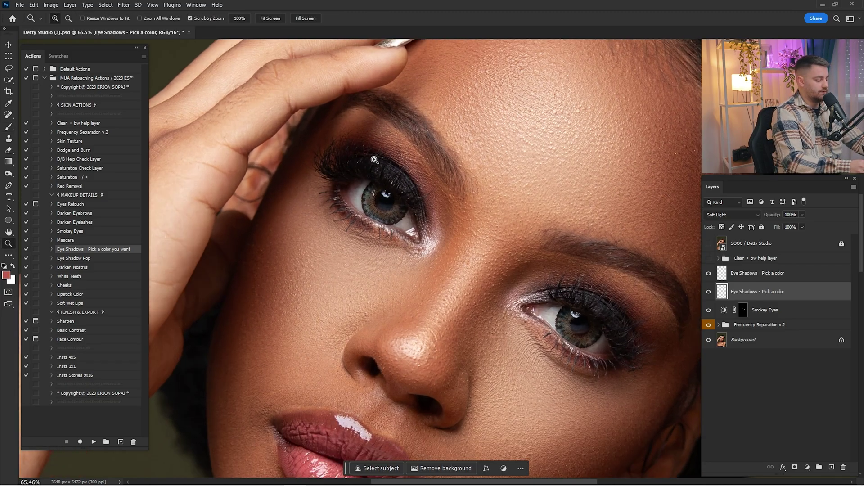
key(2)
mouse_move(374, 158)
mouse_down()
mouse_move(347, 143)
mouse_move(396, 160)
mouse_up()
key(bracketright)
key(bracketleft)
key(bracketleft)
key(bracketleft)
key(bracketleft)
key(bracketright)
Paint the same red shadow over the other eyelid at 150 px and compare the portrait with and without the layer
mouse_move(520, 253)
mouse_down()
mouse_move(437, 160)
mouse_move(399, 158)
mouse_up()
mouse_move(526, 243)
mouse_down()
mouse_move(536, 235)
mouse_move(522, 209)
mouse_move(503, 205)
mouse_up()
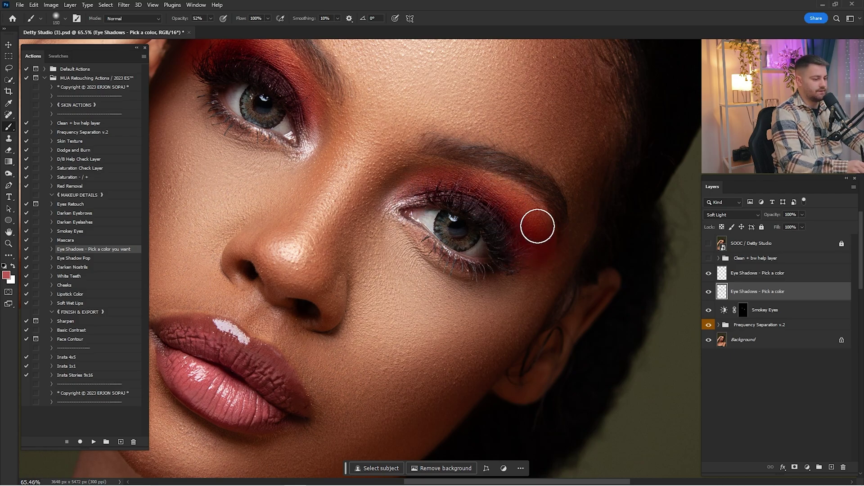
drag(479, 197, 590, 278)
key(ctrl+0)
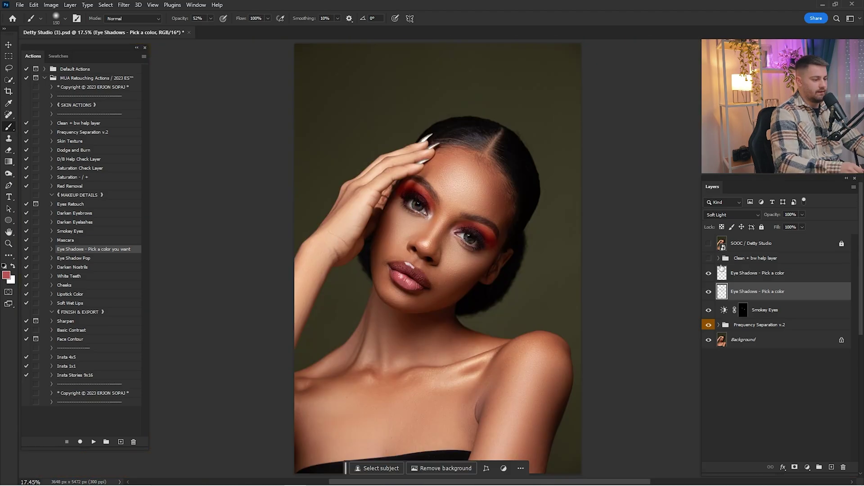
click(709, 293)
click(709, 293)
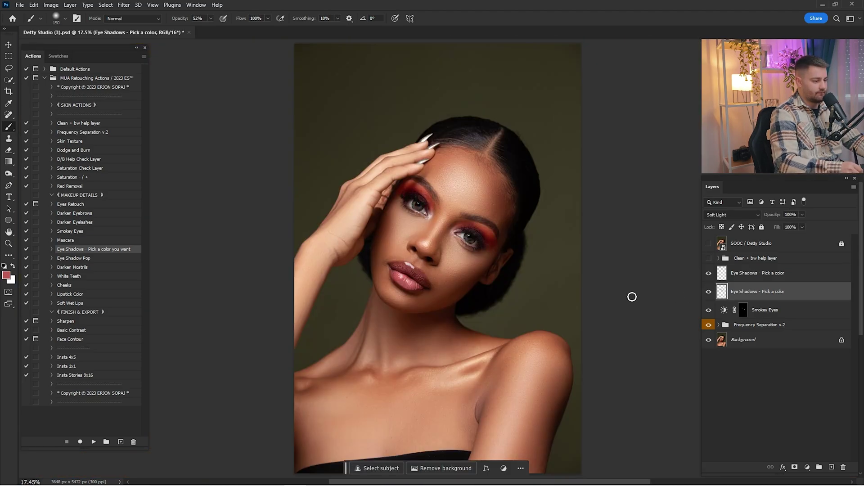
Choose a darker red and deepen the outer corner of the eye farther from the hand at 10% opacity and 175 px
key(z)
click(498, 247)
click(497, 247)
key(b)
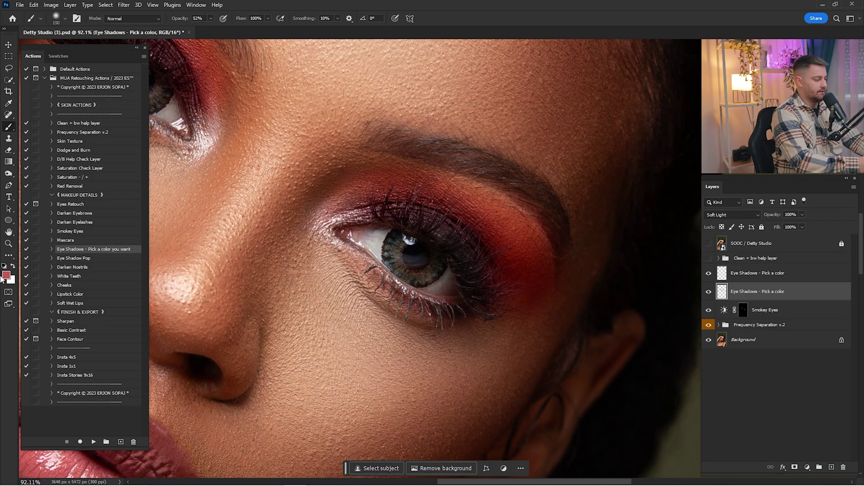
click(7, 276)
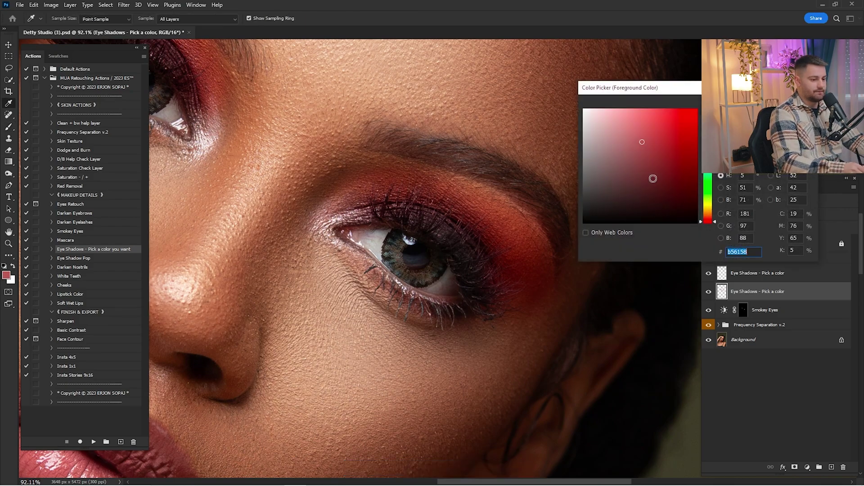
click(656, 180)
key(Return)
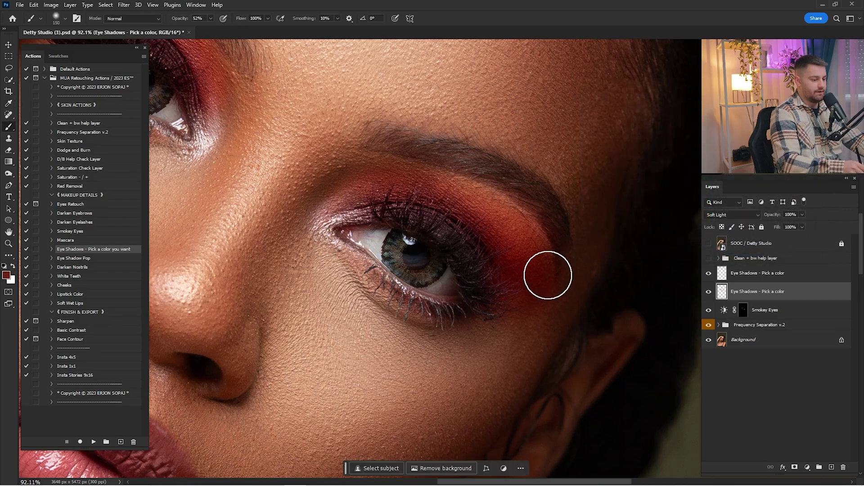
key(1)
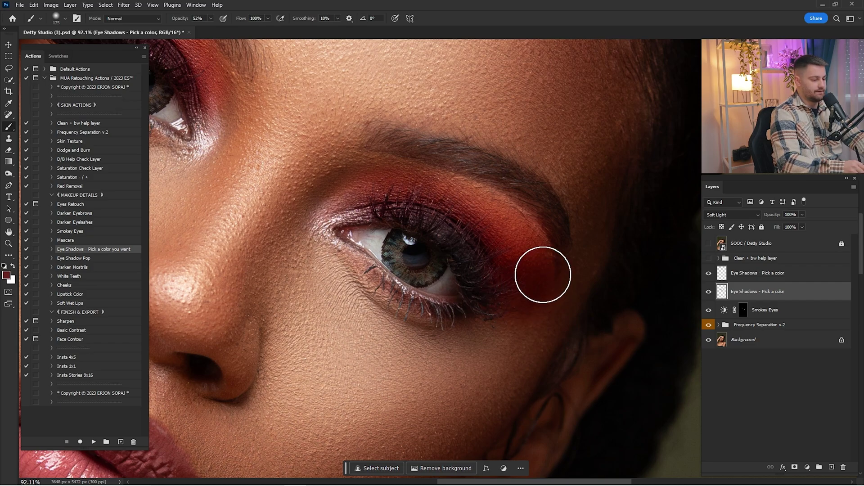
mouse_move(491, 298)
mouse_down()
mouse_move(525, 282)
mouse_move(529, 263)
mouse_up()
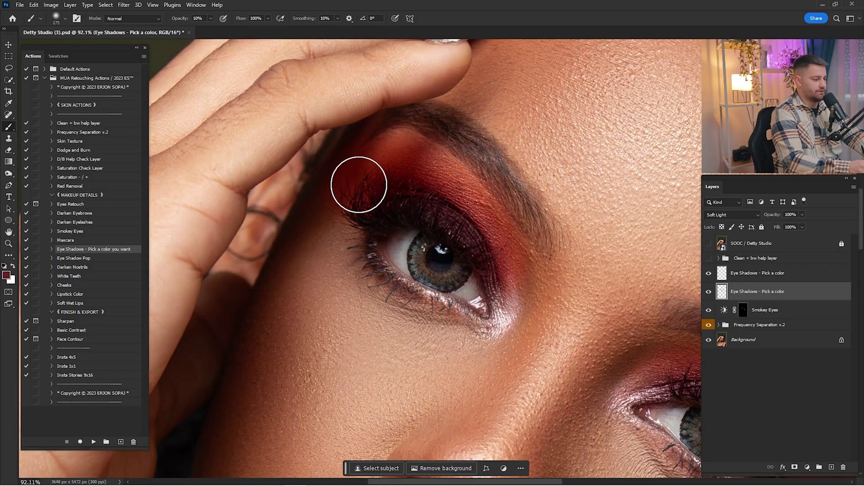
Deepen the outer corner of the eye nearer the hand with the dark red, and compare the shadow layer on and off
mouse_move(359, 185)
mouse_down()
mouse_move(364, 203)
mouse_move(374, 191)
mouse_move(370, 170)
mouse_up()
key([)
key(bracketleft)
key(ctrl+0)
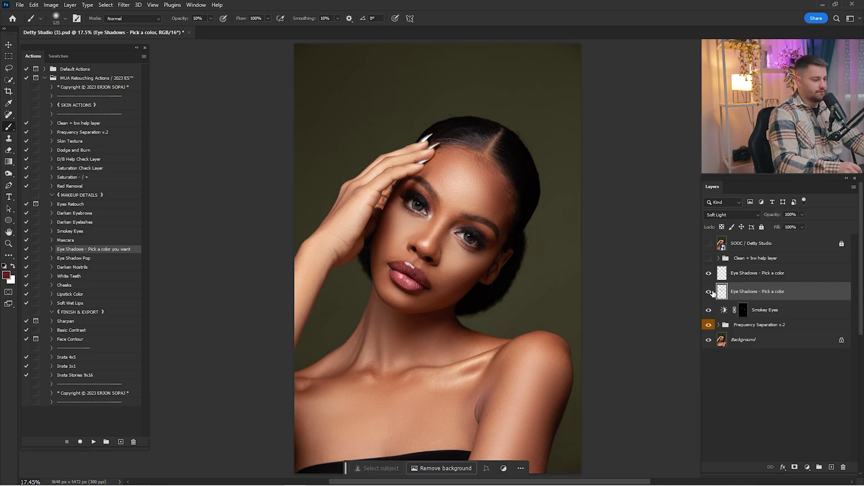
click(711, 292)
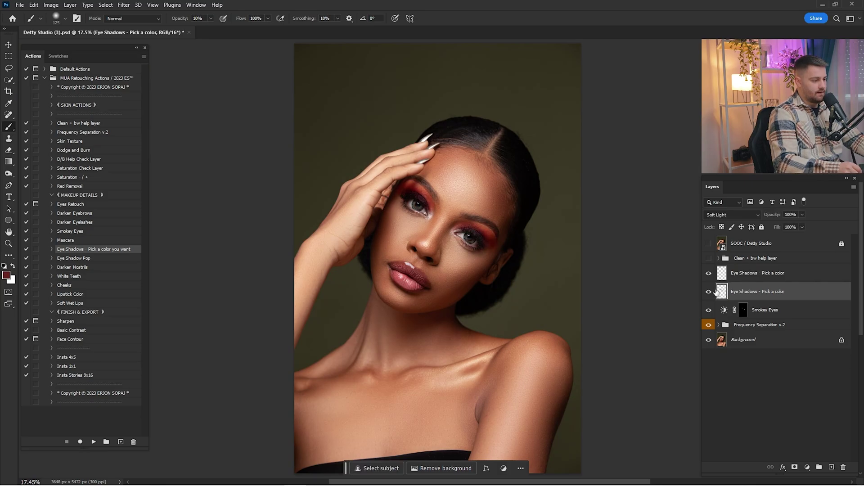
click(707, 292)
Lower the red Eye Shadows layer's opacity to 73% and add a layer mask to it
drag(406, 188, 459, 190)
drag(774, 217, 766, 219)
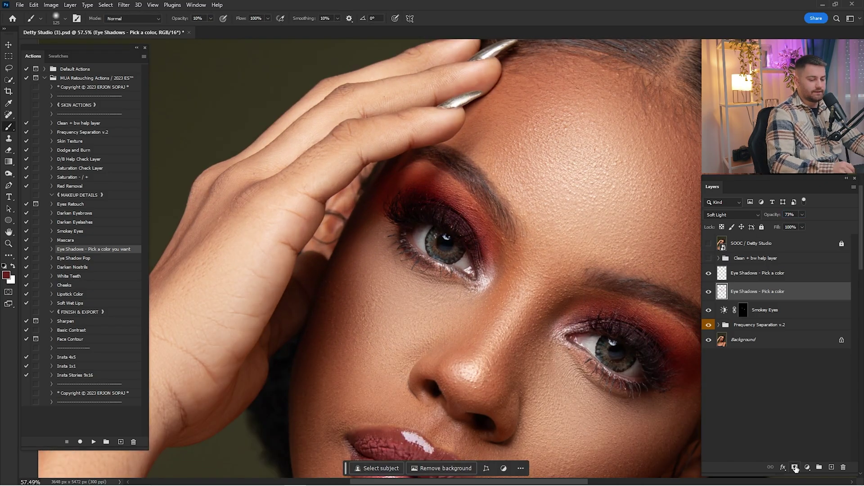
click(795, 468)
Mask out red shadow spill around both eyes with a black 150 px brush at 100% opacity, and compare the result
drag(618, 281, 492, 107)
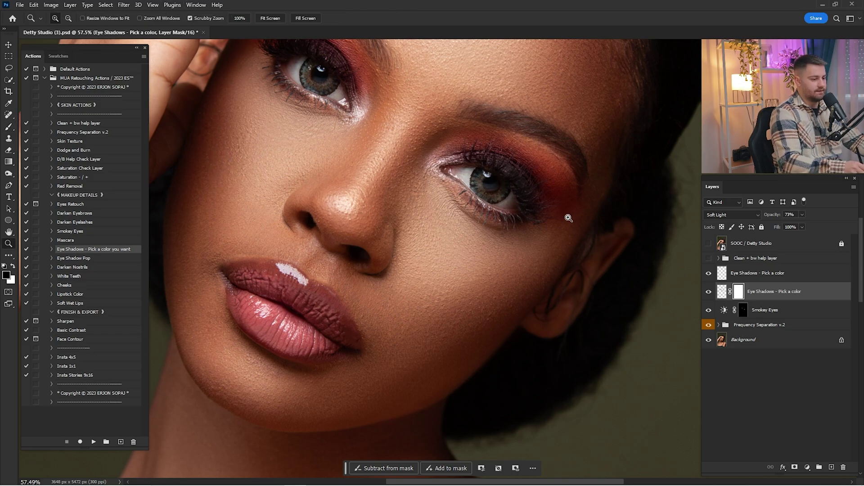
scroll(568, 217, up, 3)
key(bracketright)
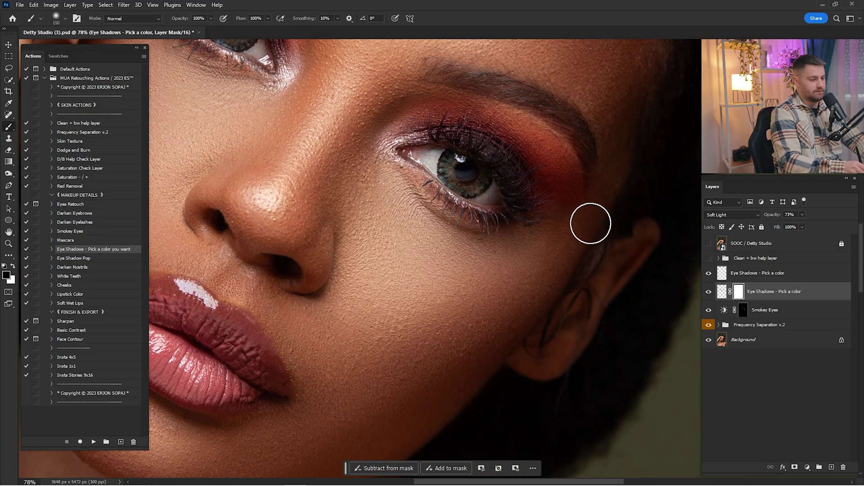
key(ctrl)
drag(413, 195, 693, 423)
drag(425, 254, 457, 253)
key(ctrl+0)
click(708, 291)
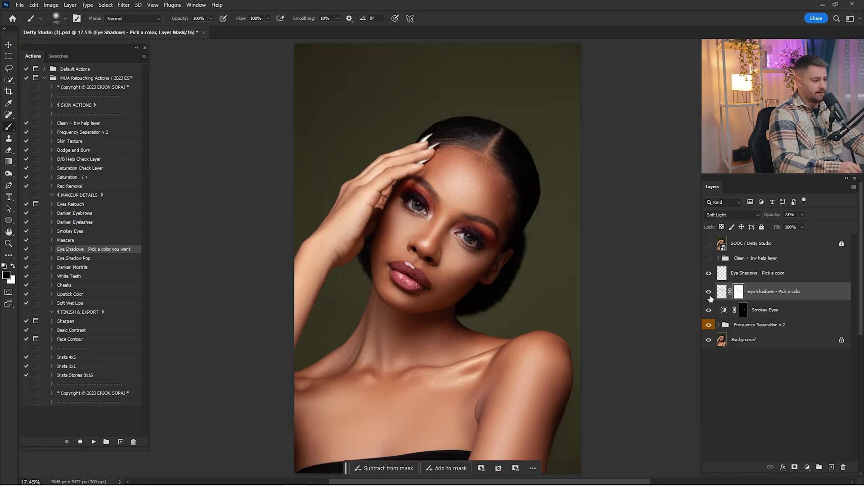
Paint black along both upper lash lines on the upper Eye Shadows layer at 10% opacity, with a brush of about 100 px
click(761, 279)
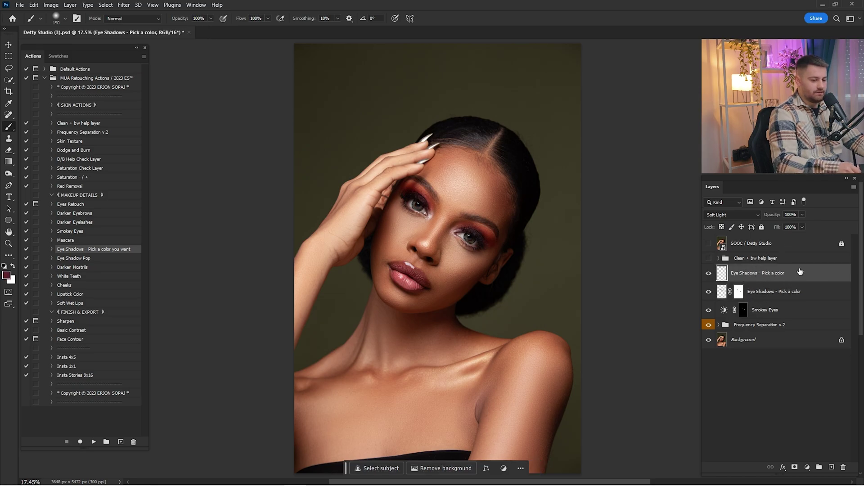
mouse_move(499, 241)
mouse_down()
mouse_move(549, 254)
mouse_move(519, 270)
mouse_up()
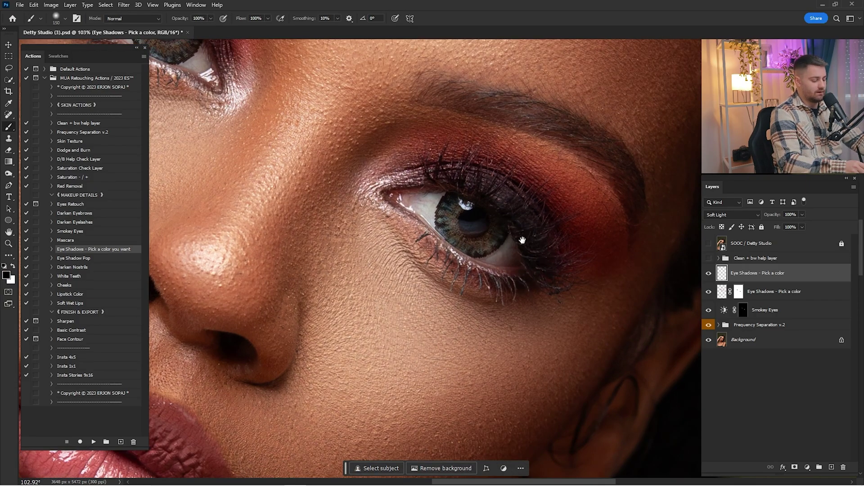
drag(522, 240, 538, 287)
key(bracketleft)
mouse_move(563, 315)
mouse_down()
mouse_move(549, 287)
mouse_move(505, 247)
mouse_move(543, 249)
mouse_up()
key(ctrl+z)
key(1)
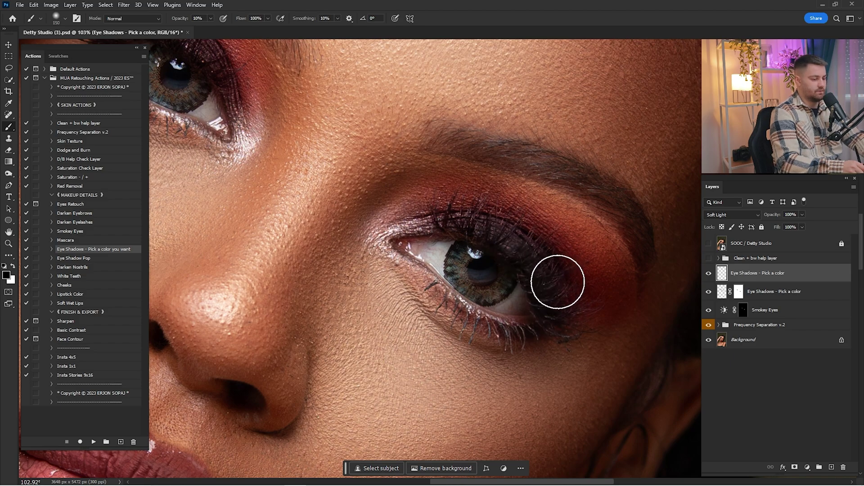
key(bracketleft)
mouse_move(486, 225)
mouse_down()
mouse_move(528, 250)
mouse_move(545, 279)
mouse_up()
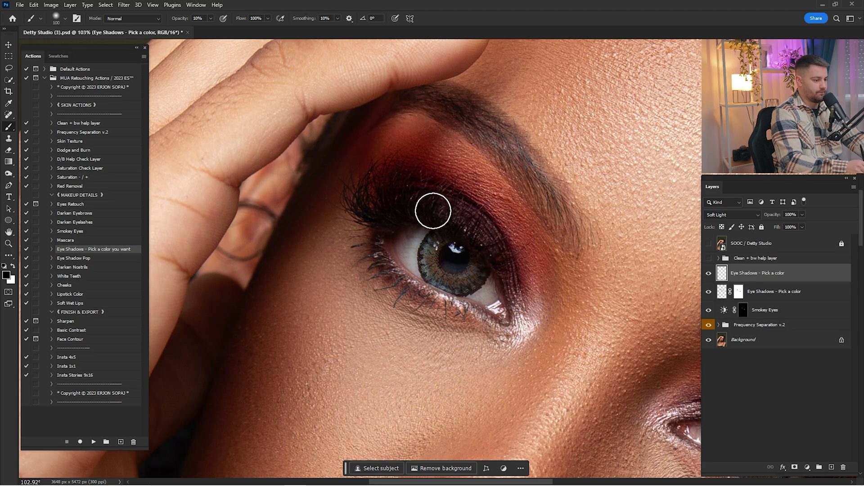
key(bracketleft)
Compare the portrait with and without the black Eye Shadows layer and lower that layer's opacity to 67%
key(ctrl+0)
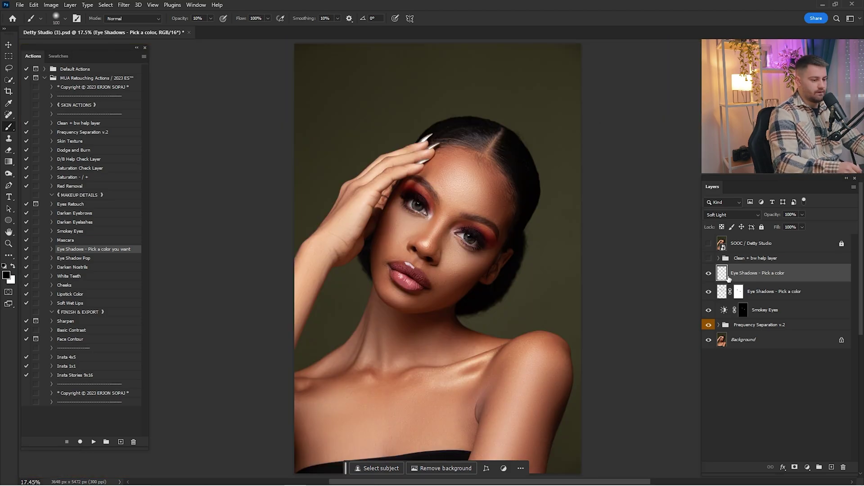
click(706, 275)
click(707, 275)
click(708, 274)
click(707, 275)
click(708, 274)
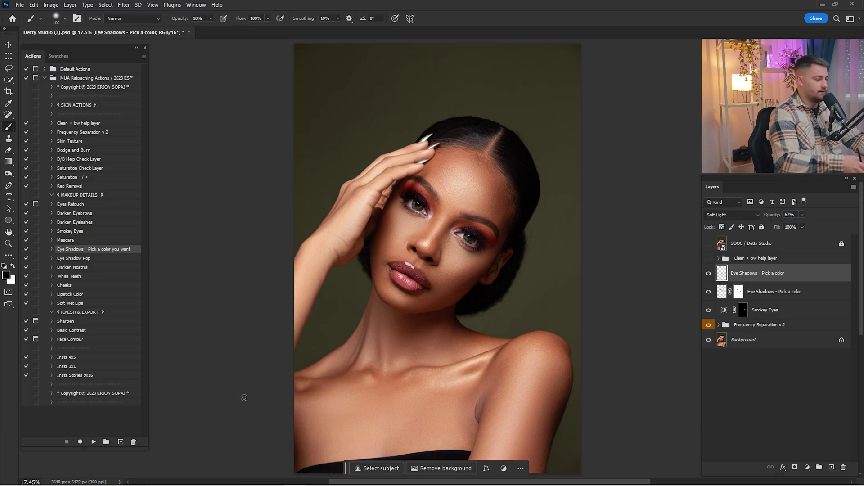
Add another Eye Shadows layer on top with the "Eye Shadows - Pick a color you want" action
click(93, 442)
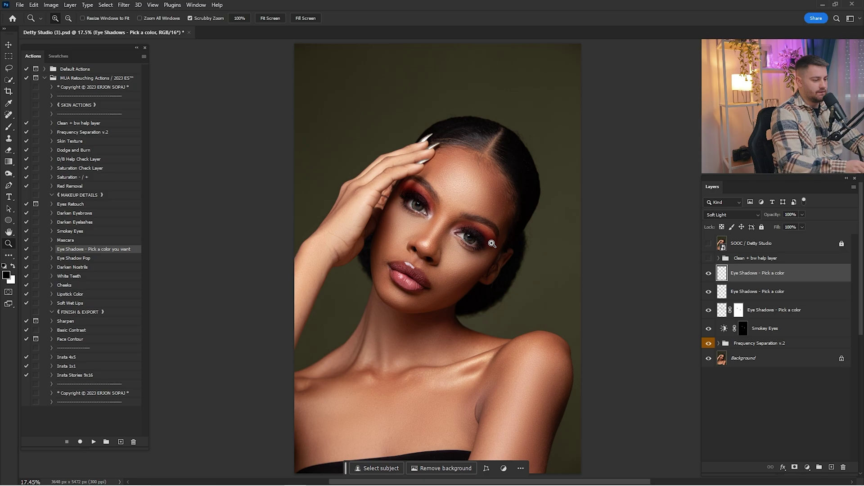
Sample a pink from the portrait and lighten it in the colour picker for use as the foreground colour
scroll(475, 232, up, 5)
mouse_move(411, 262)
mouse_down()
mouse_move(515, 220)
mouse_move(469, 337)
mouse_up()
key(i)
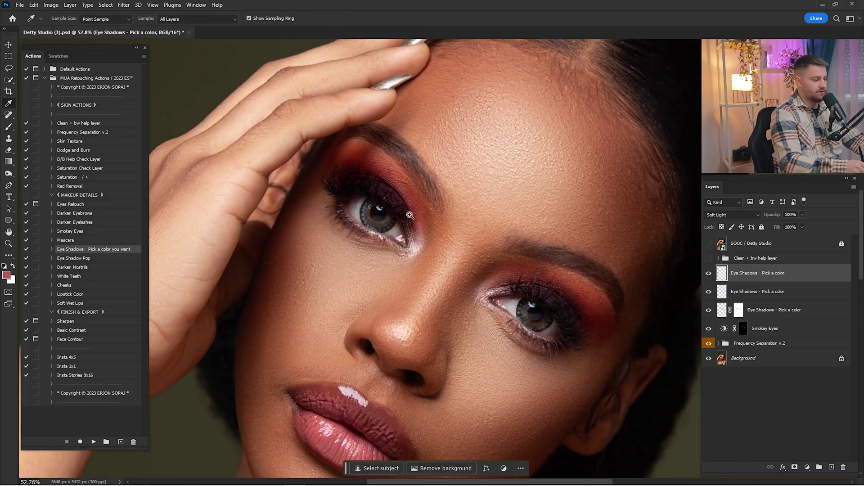
scroll(374, 214, up, 2)
key(n)
drag(623, 127, 643, 126)
key(Return)
Paint light pink around the eyes on the top Eye Shadows layer with a brush of about 90 px at 10% opacity, and compare
key(b)
key(bracketleft)
key(bracketleft)
key(bracketleft)
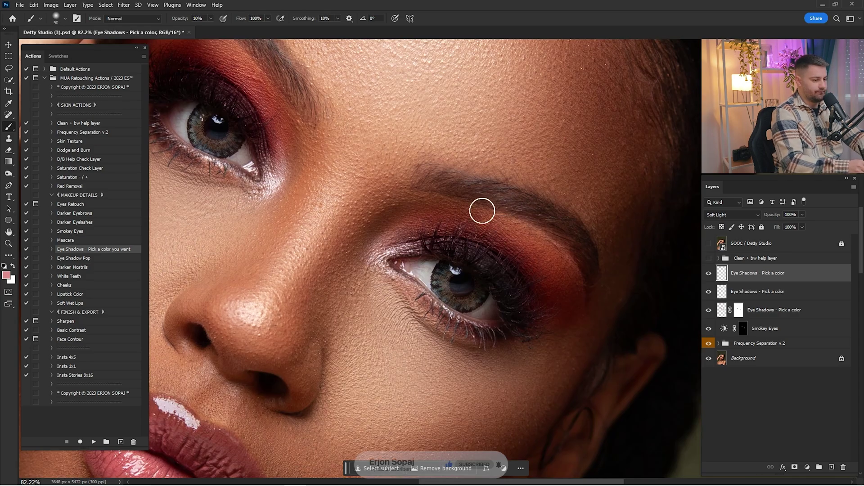
key(ctrl+0)
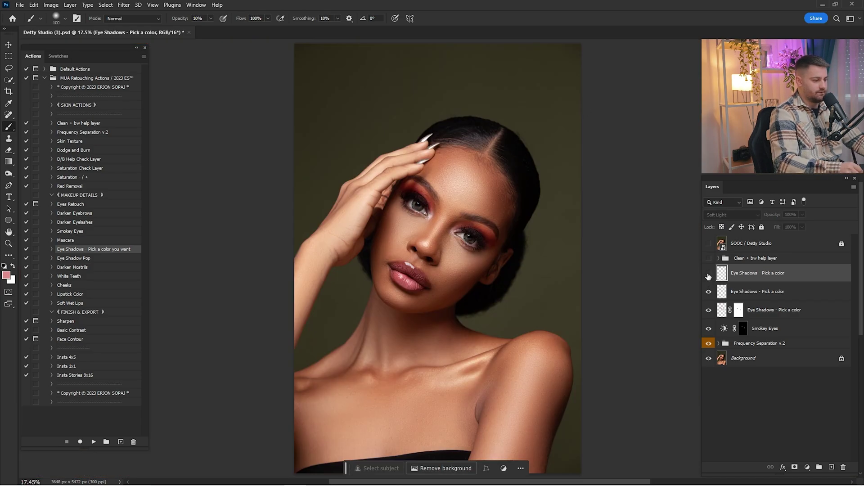
Restore red at the outer corner of the eye beside the hand on the lowest Eye Shadows mask, using white at 125 px and 40%, and compare with the original
click(754, 313)
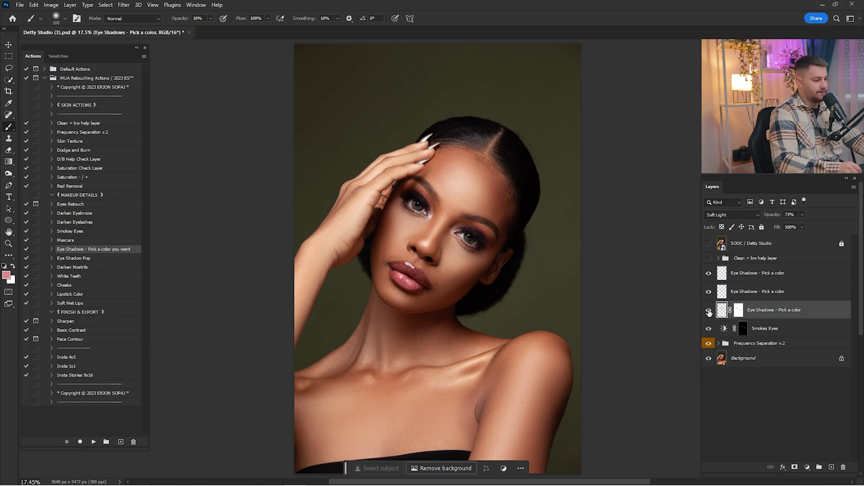
key(z)
drag(402, 190, 441, 234)
key(b)
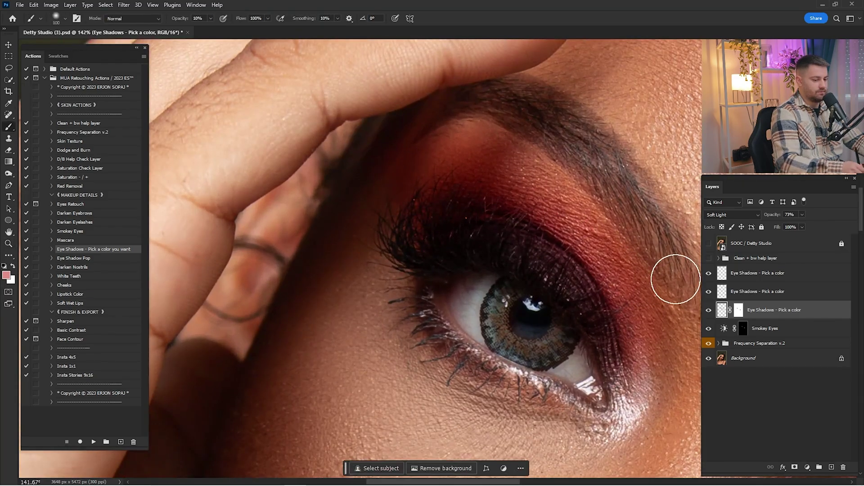
click(739, 309)
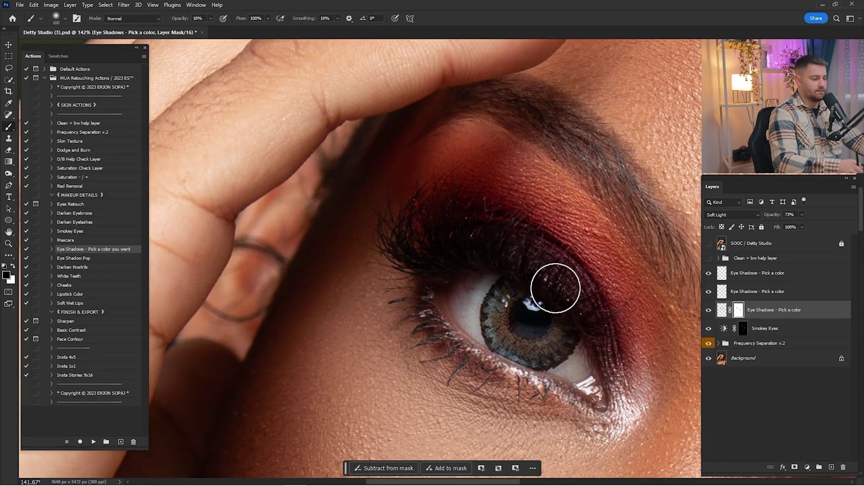
key(x)
key(bracketright)
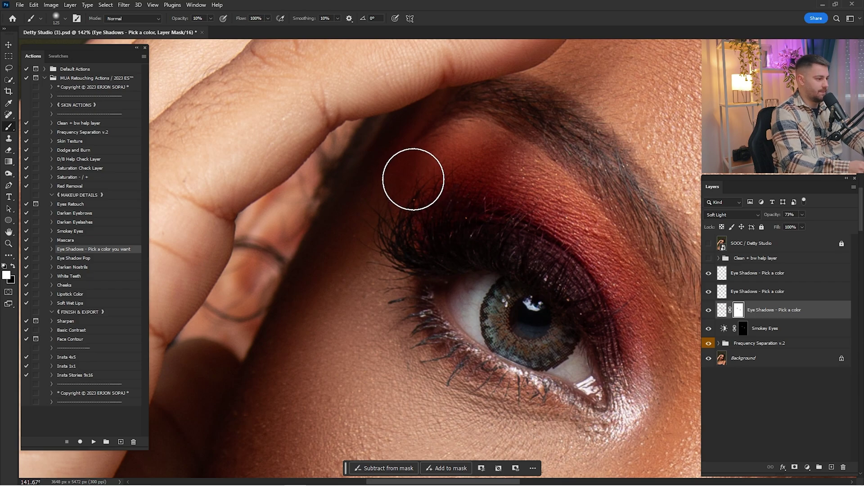
key(4)
key(ctrl+0)
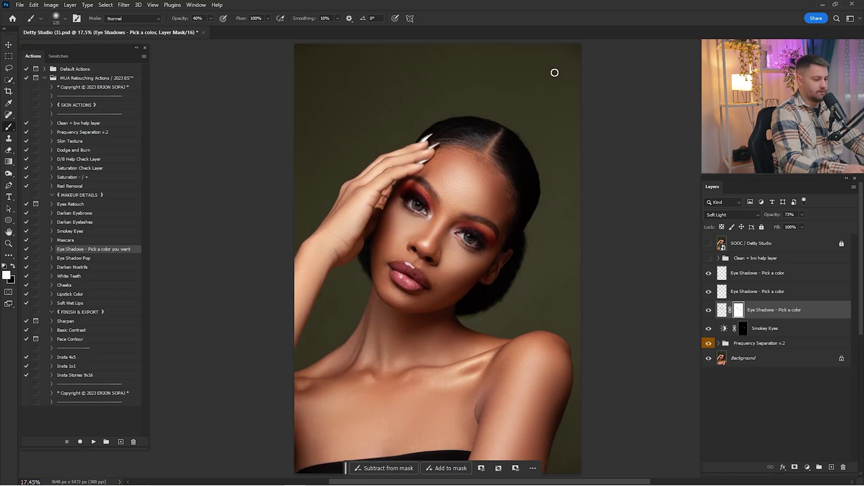
click(709, 243)
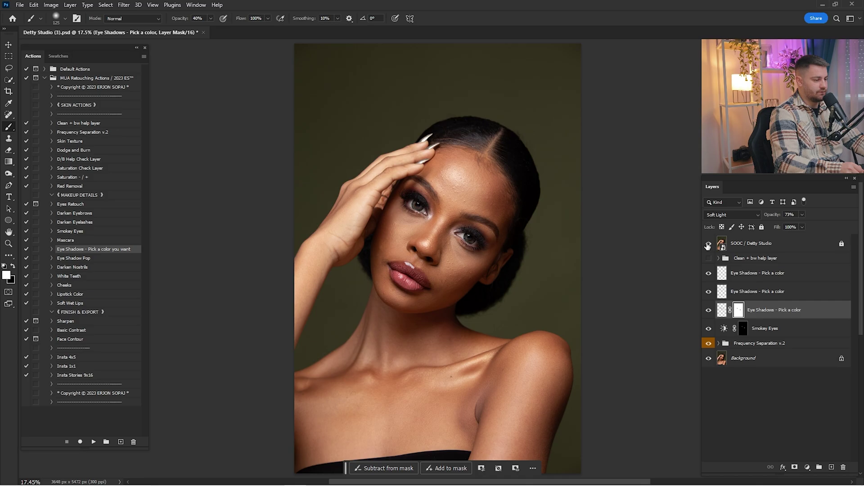
click(709, 245)
Add an Eye Shadow Pop group above the top Eye Shadows layer with the Eye Shadow Pop action
drag(572, 283, 585, 284)
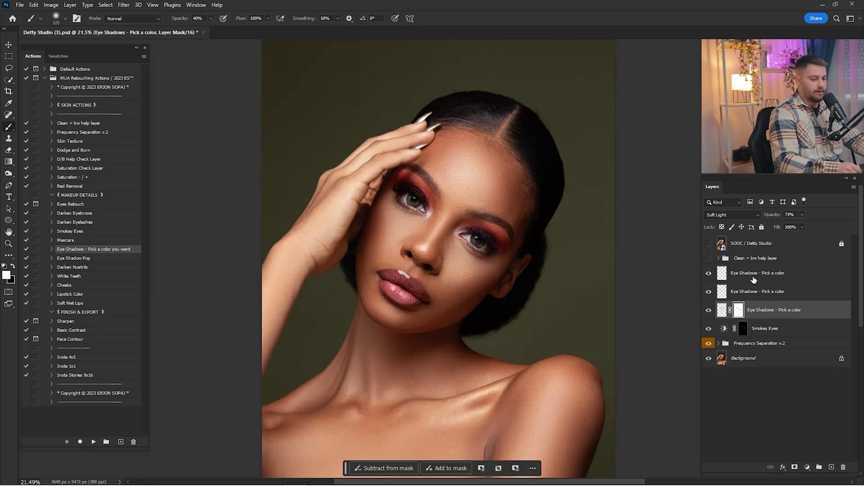
click(753, 276)
click(81, 260)
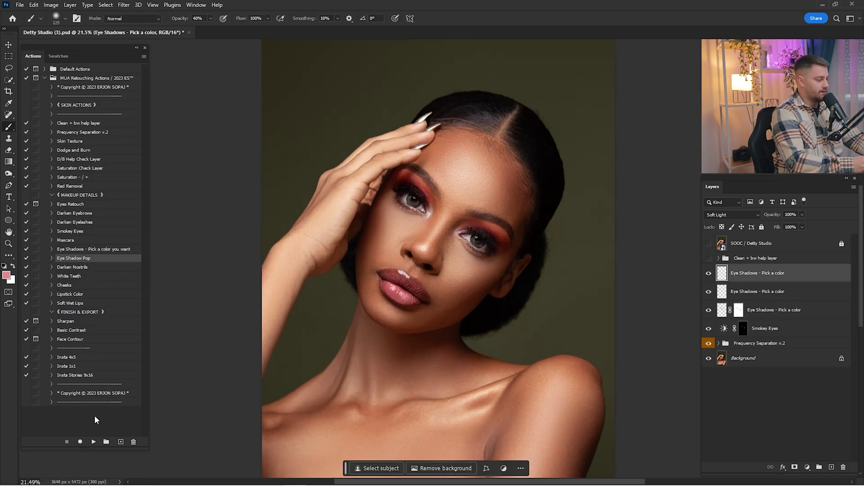
click(95, 443)
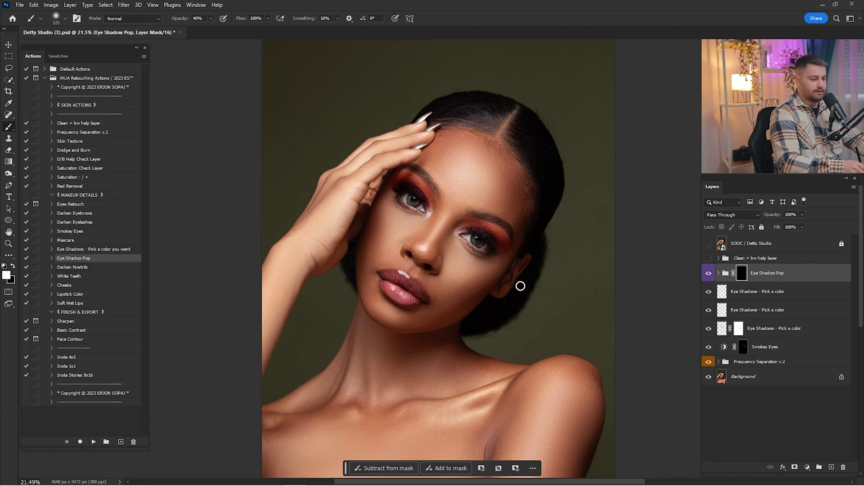
Reveal the Eye Shadow Pop effect over both eyelids by painting white on its mask at 100% opacity with a brush of 200 to 250 px
scroll(439, 214, up, 2)
scroll(438, 213, up, 1)
key(b)
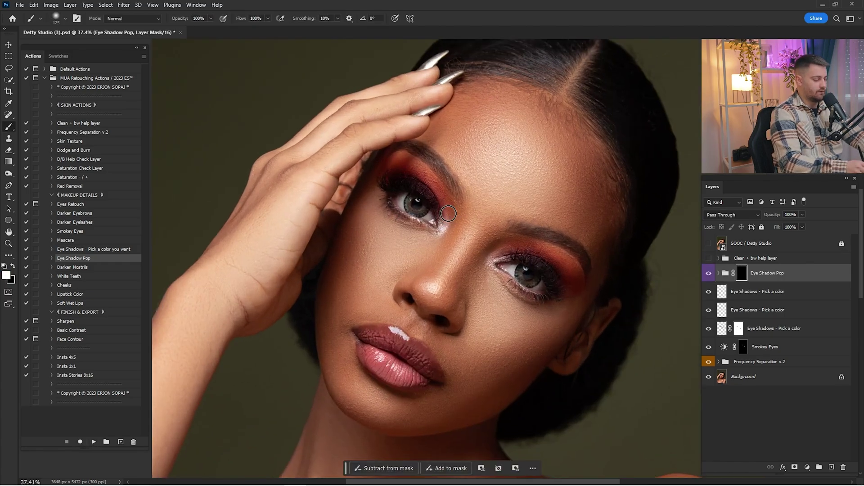
key(bracketright)
key(bracketright)
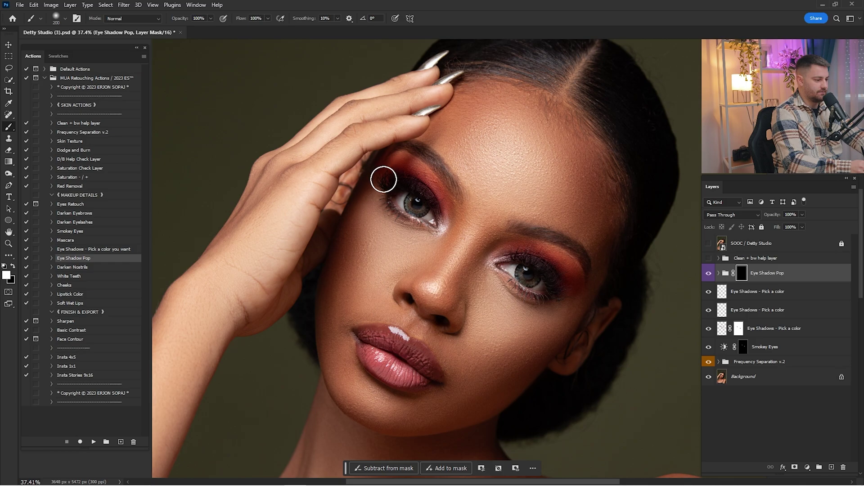
drag(383, 177, 404, 169)
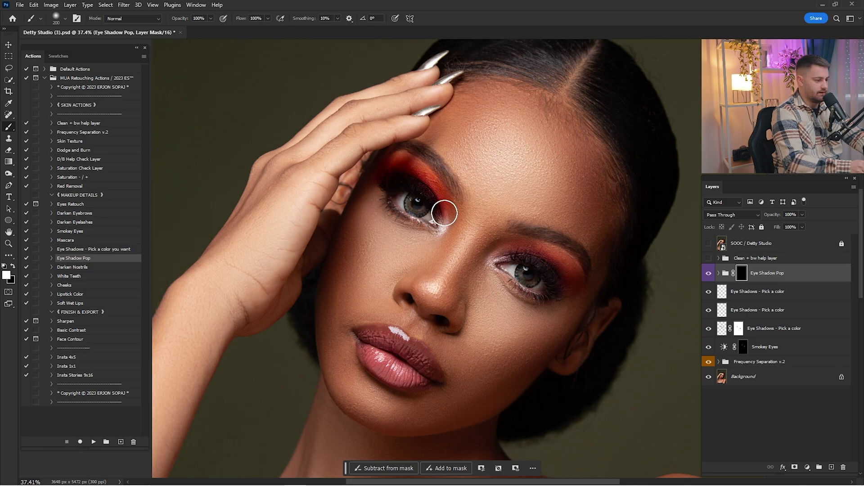
mouse_move(526, 247)
mouse_down()
mouse_move(497, 253)
mouse_move(524, 246)
mouse_move(564, 276)
mouse_up()
key(ctrl+0)
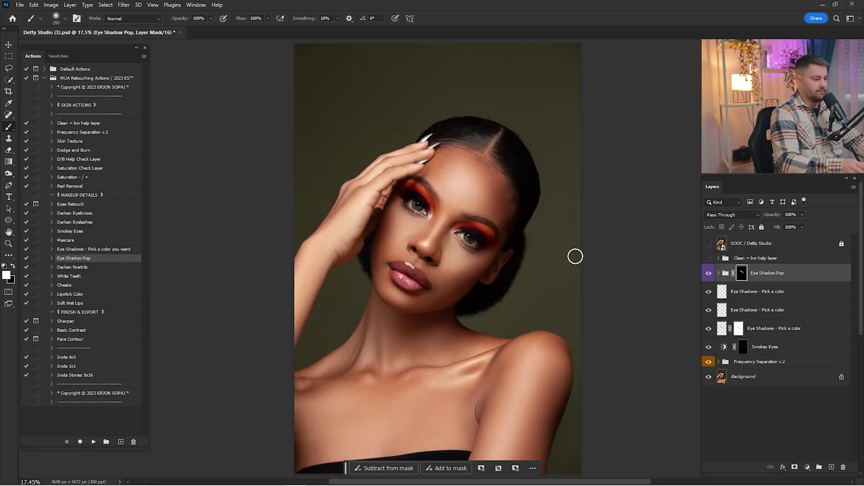
Compare the portrait with and without the Eye Shadow Pop group and set the group's opacity to 20%
click(706, 276)
click(706, 275)
click(706, 276)
click(706, 276)
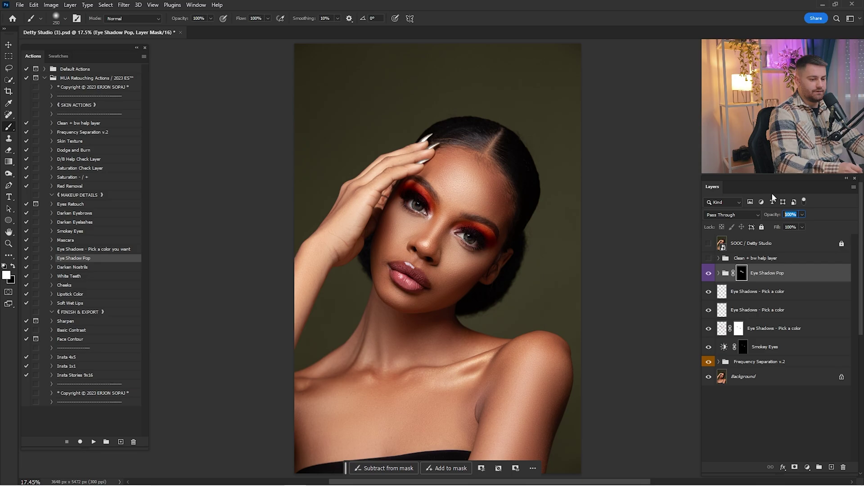
click(791, 214)
text(20)
key(Return)
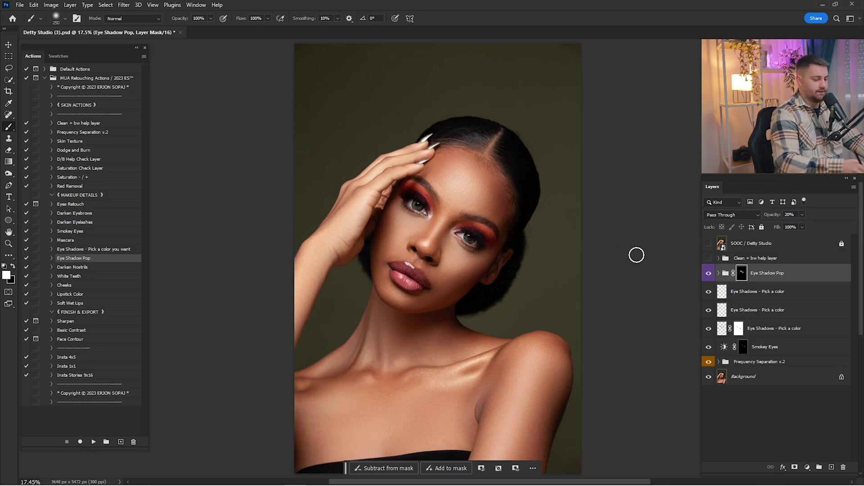
Add Darken Eyebrows and Darken Eyelashes adjustment layers on top of the Eye Shadow Pop group with their matching actions
key(z)
drag(465, 255, 487, 301)
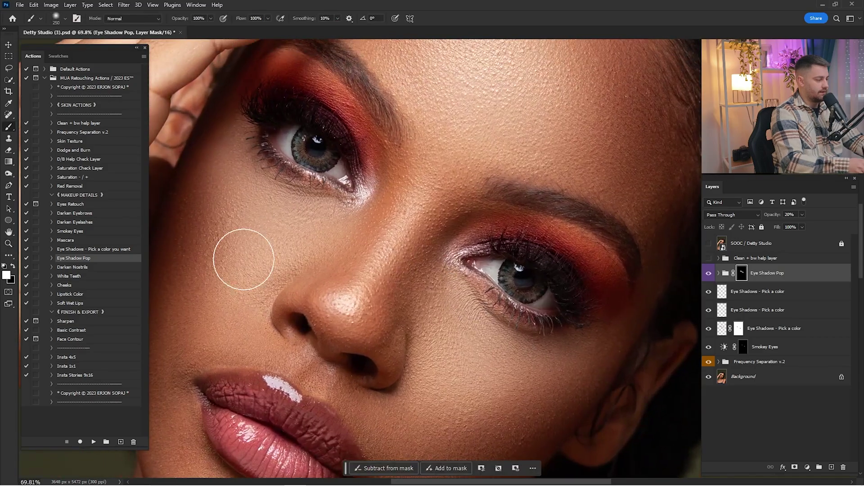
click(66, 214)
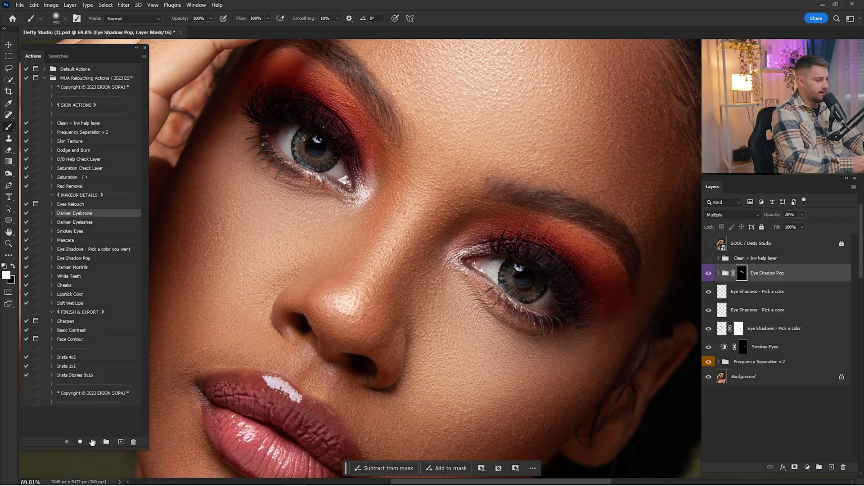
click(93, 442)
click(74, 222)
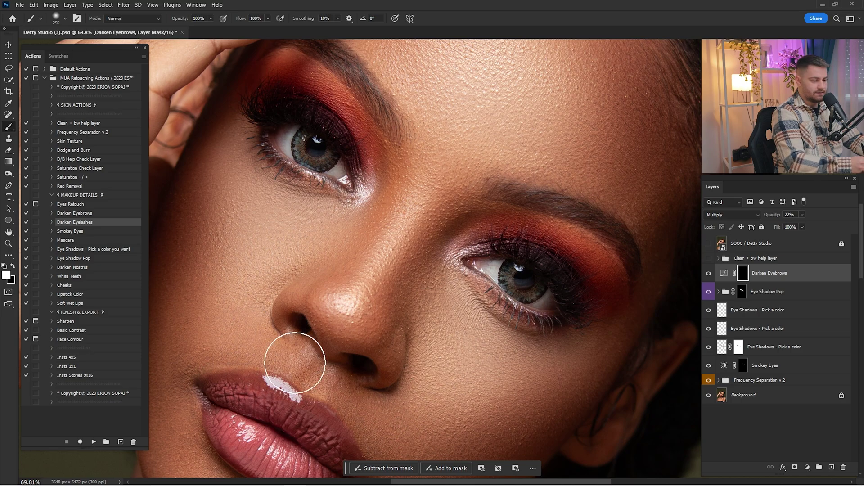
Paint white over both eyebrows on the Darken Eyebrows mask at 100% opacity with a brush of about 100 px
click(743, 293)
drag(621, 305, 546, 250)
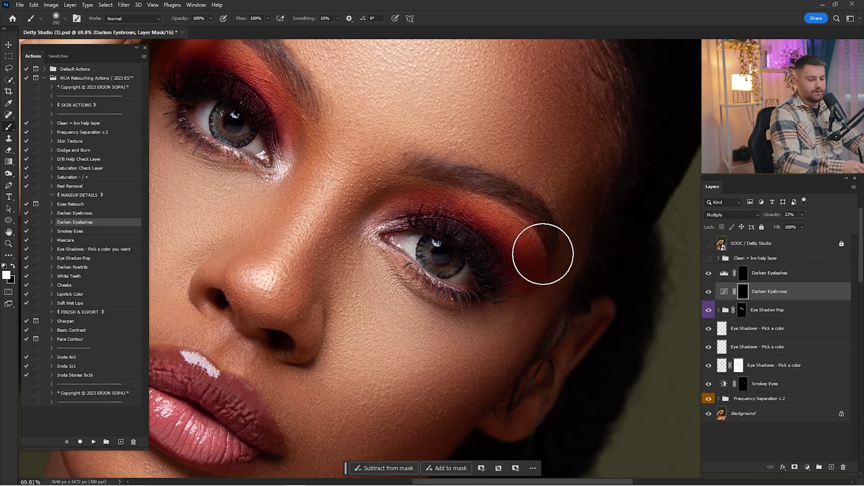
key(bracketleft)
key(bracketleft)
key(bracketleft)
key(bracketleft)
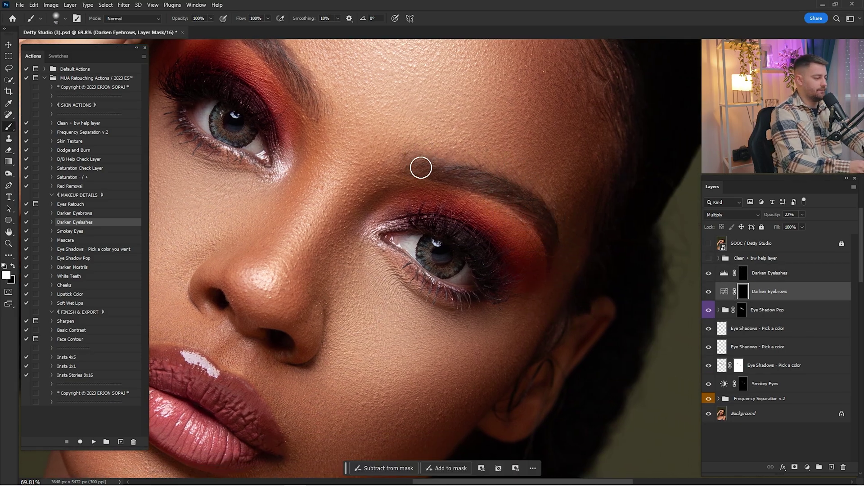
drag(409, 166, 501, 191)
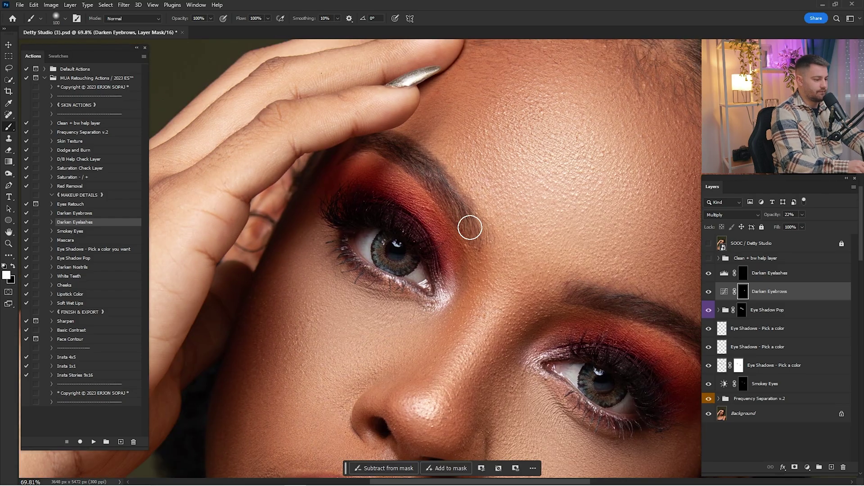
Compare the portrait with and without the Darken Eyebrows layer and lower the layer's opacity to 5%
key(ctrl+0)
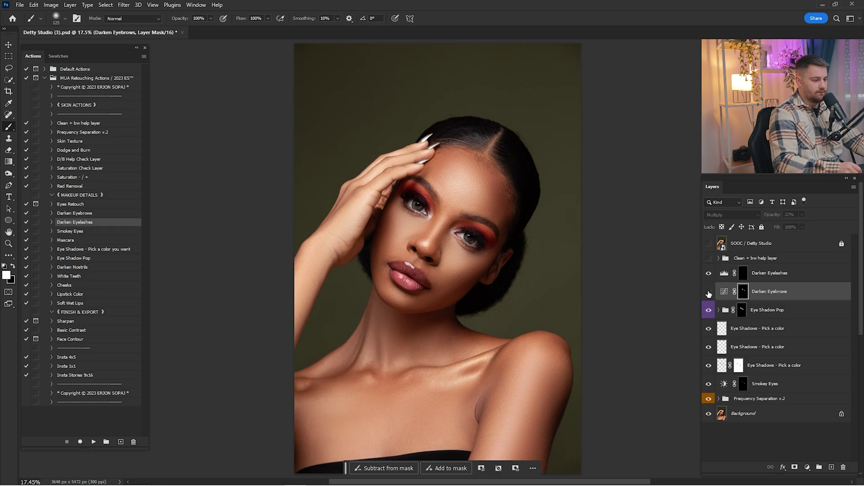
click(708, 292)
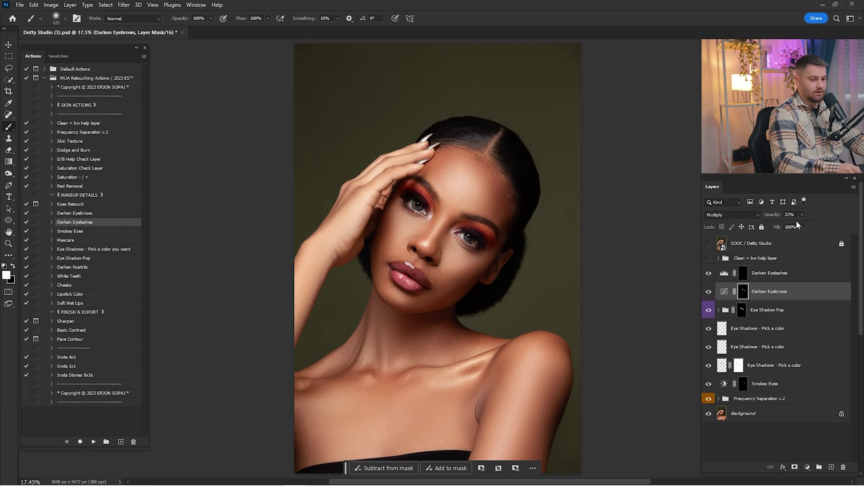
text(5)
key(Return)
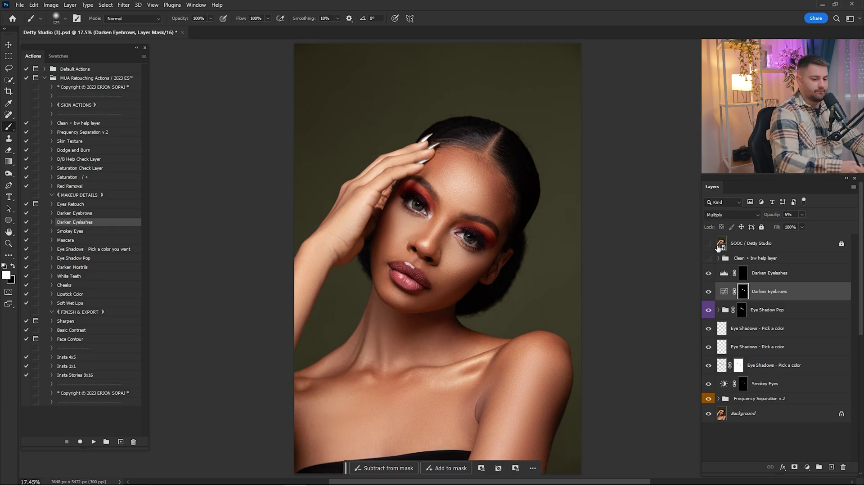
Paint white over the lashes of both eyes on the Darken Eyelashes mask at 100% opacity with a brush of about 100 px
click(742, 273)
key(z)
drag(488, 240, 511, 245)
key(b)
key(bracketright)
key(bracketleft)
key(bracketleft)
mouse_move(555, 276)
mouse_down()
mouse_move(459, 198)
mouse_move(535, 292)
mouse_up()
key(bracketright)
drag(261, 81, 466, 193)
key(bracketleft)
Compare the portrait with and without the Darken Eyelashes layer and lower the layer's opacity to 10%
key(ctrl+0)
click(708, 273)
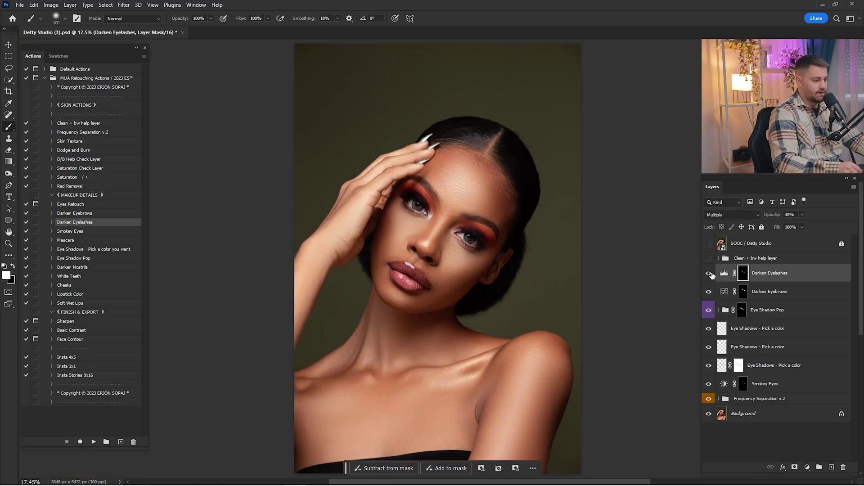
click(790, 216)
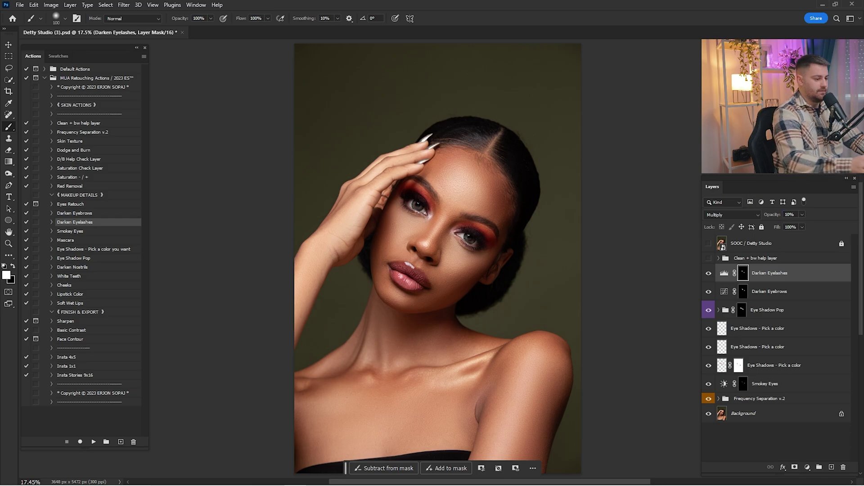
Compare the retouched portrait with the original by switching the SOOC layer on and off several times
click(740, 245)
click(707, 245)
click(709, 247)
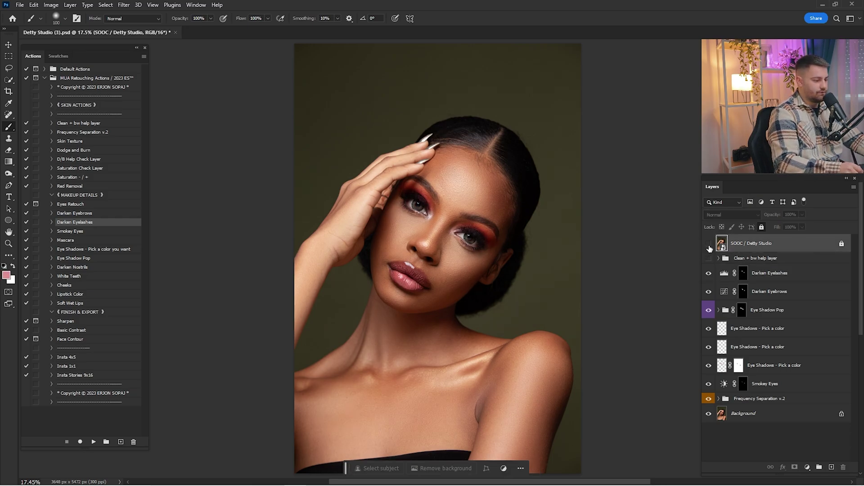
click(709, 245)
click(709, 245)
click(710, 245)
Add a Lipstick Colors group above the Darken Eyelashes layer with the Lipstick Color action
click(743, 272)
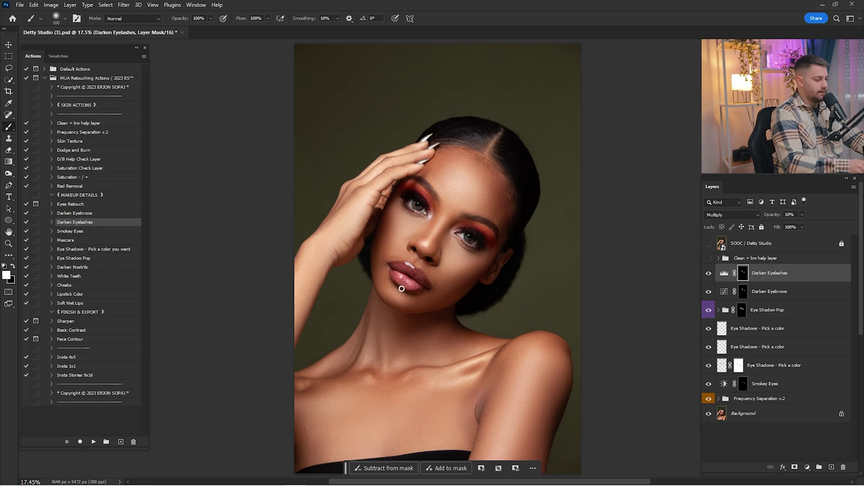
key(z)
drag(406, 279, 455, 283)
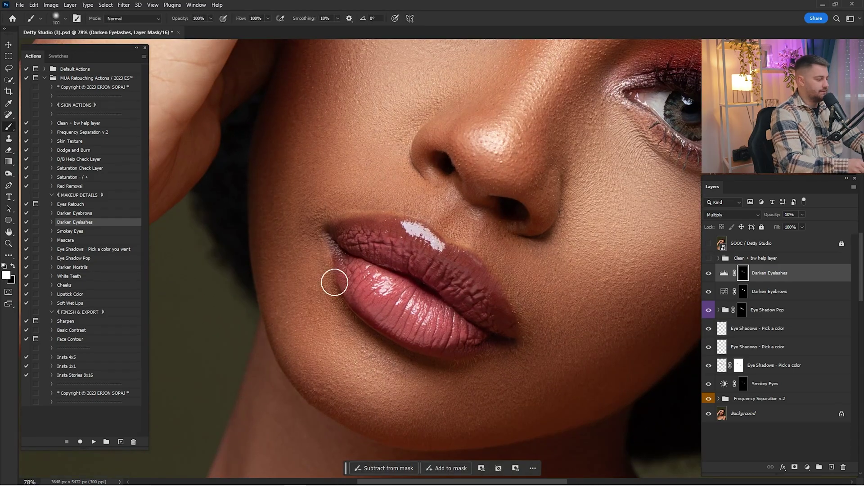
click(77, 295)
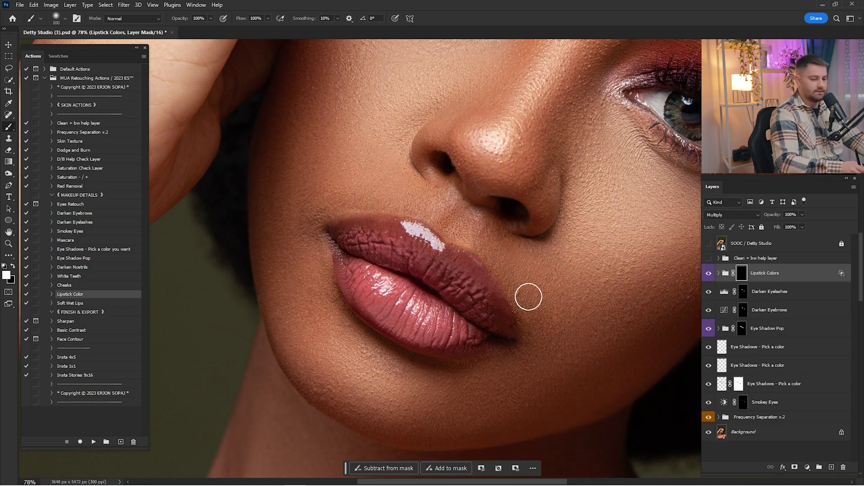
Expand the Lipstick Colors group and trace a closed Pen path around the outer contour of both lips
click(718, 273)
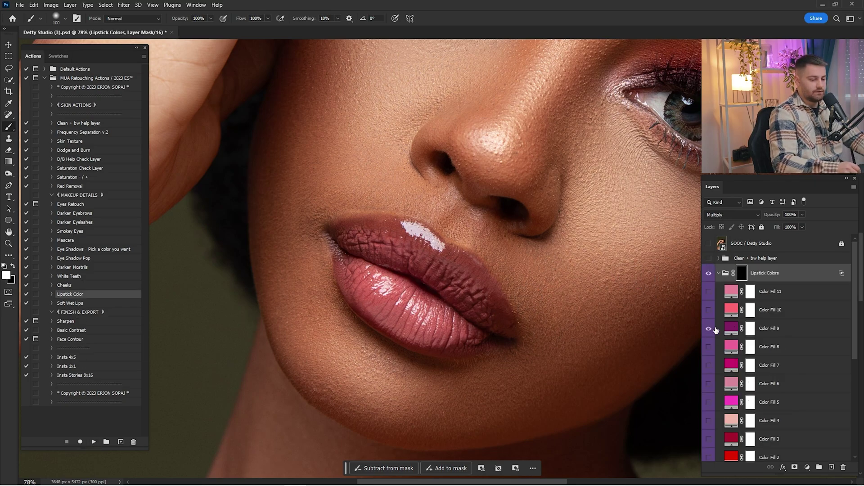
key(z)
drag(333, 219, 361, 235)
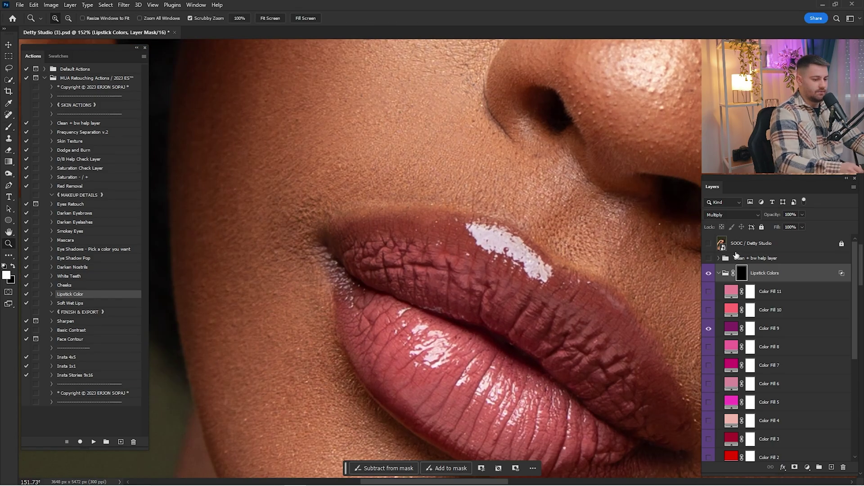
drag(402, 258, 375, 199)
key(b)
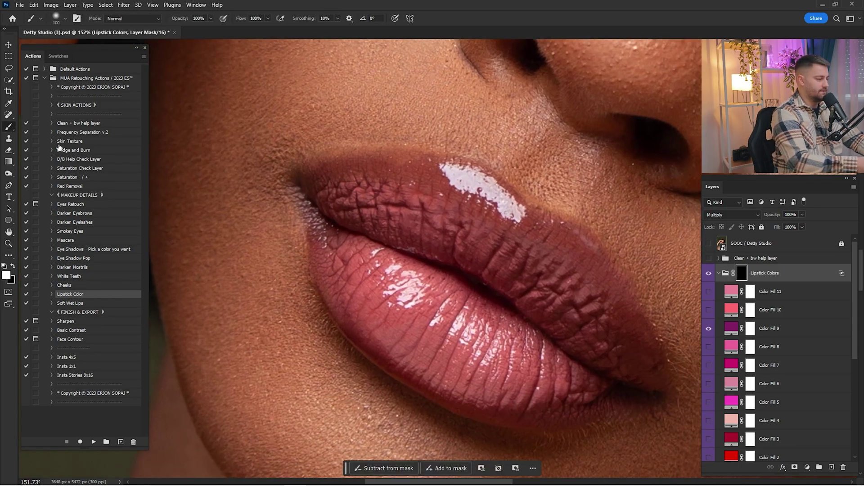
click(8, 185)
click(290, 181)
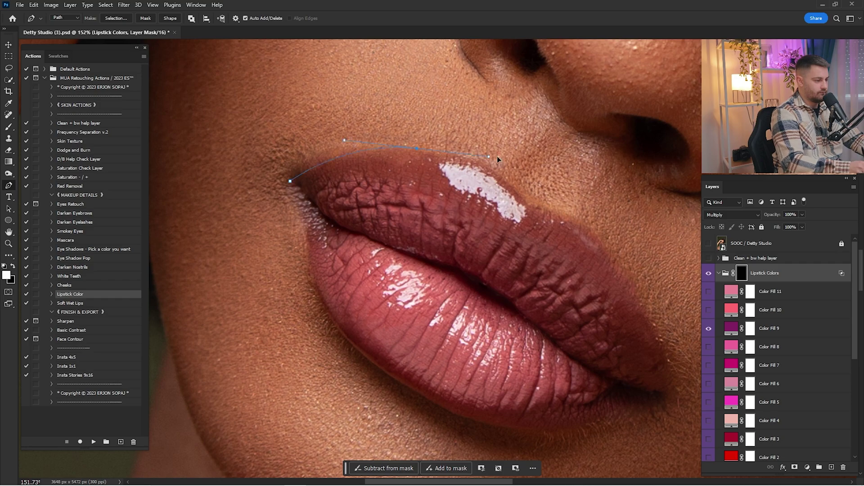
drag(559, 213, 575, 216)
drag(616, 262, 529, 212)
drag(528, 211, 556, 258)
click(592, 247)
drag(514, 287, 365, 244)
drag(387, 271, 381, 235)
Convert the lip path into a new selection with a feather radius of 0 pixels
right_click(482, 222)
click(511, 261)
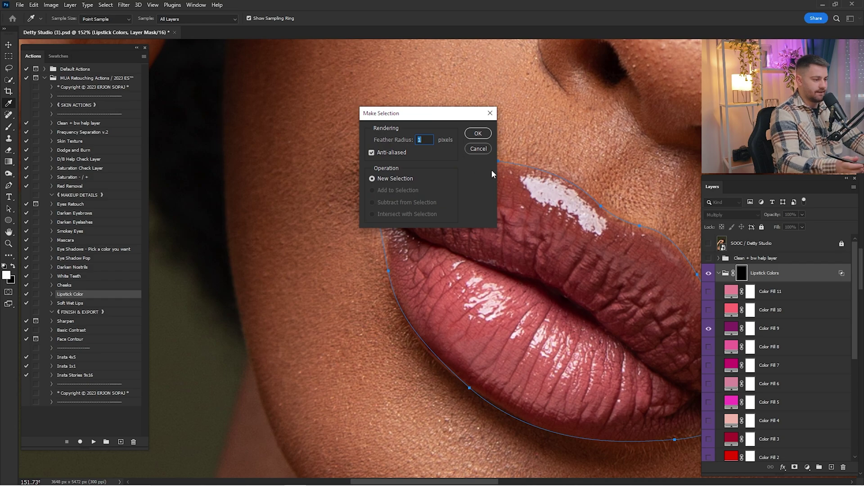
text(0)
key(Return)
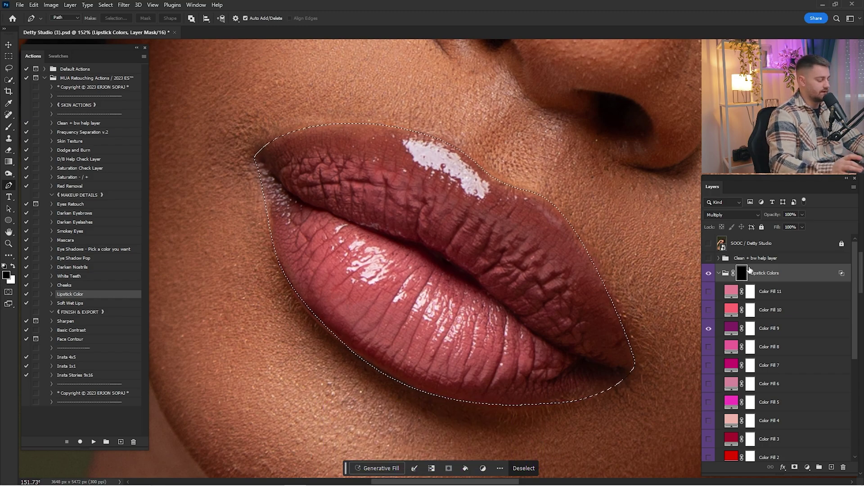
Fill the lip selection with white on the Lipstick Colors group mask and deselect
key(ctrl+BackSpace)
key(ctrl+d)
drag(543, 246, 495, 245)
key(ctrl+0)
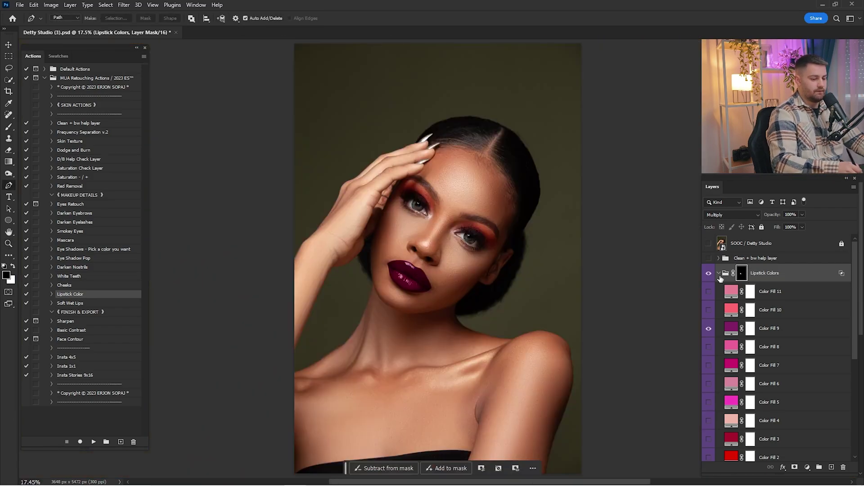
Compare the lips with and without Color Fill 9, and preview the shades of Color Fill 10 and Color Fill 11
click(708, 328)
click(708, 328)
click(708, 328)
click(709, 310)
click(709, 310)
click(708, 291)
click(708, 292)
scroll(786, 325, down, 2)
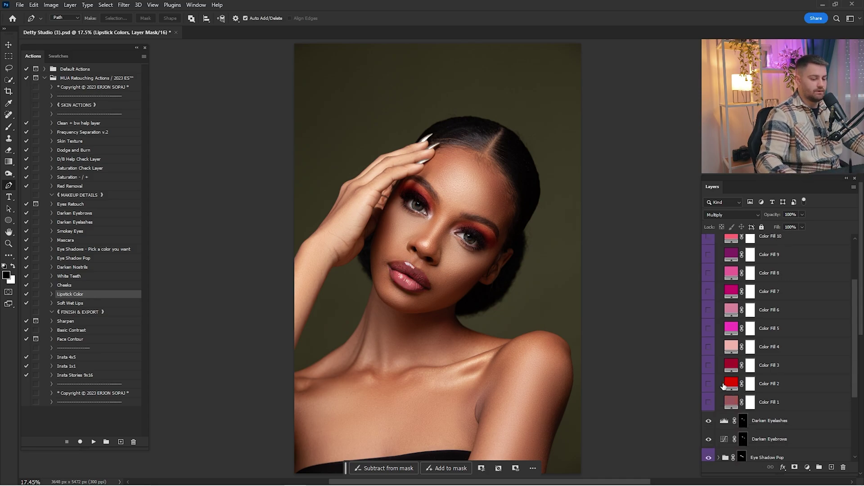
Preview the lipstick shades of Color Fill 1, 2, 3 and 4 one at a time
click(707, 403)
click(708, 402)
click(707, 383)
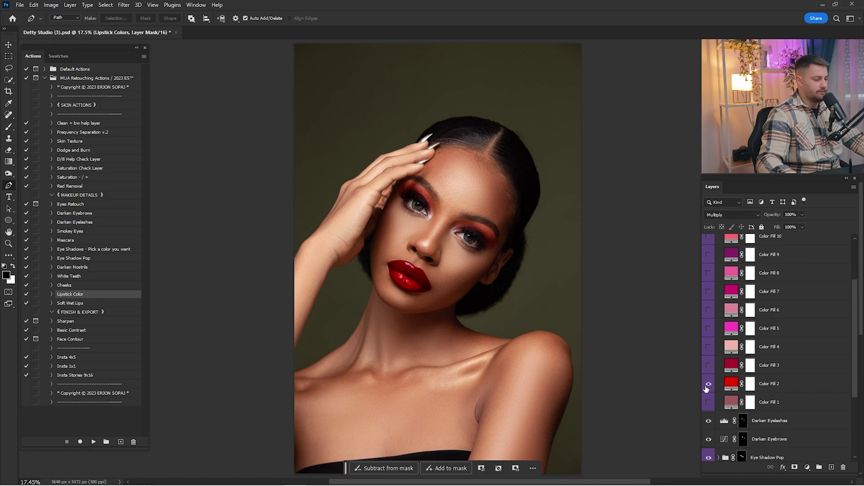
click(708, 384)
click(708, 365)
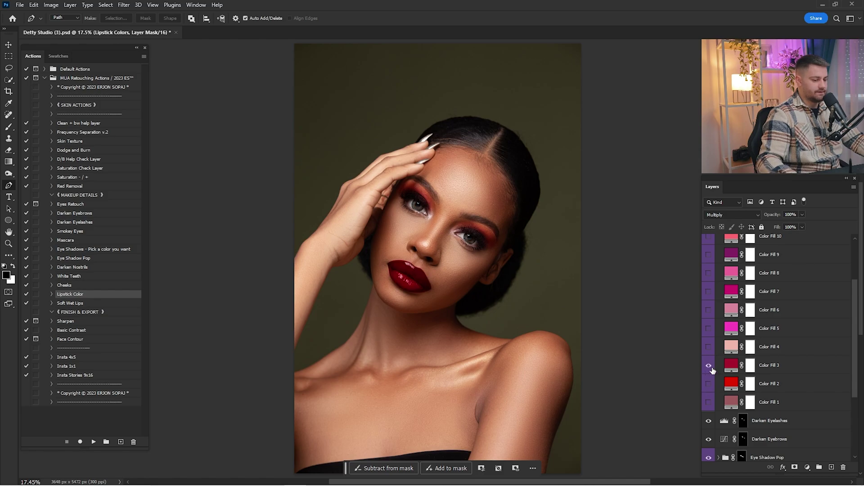
click(781, 367)
click(708, 365)
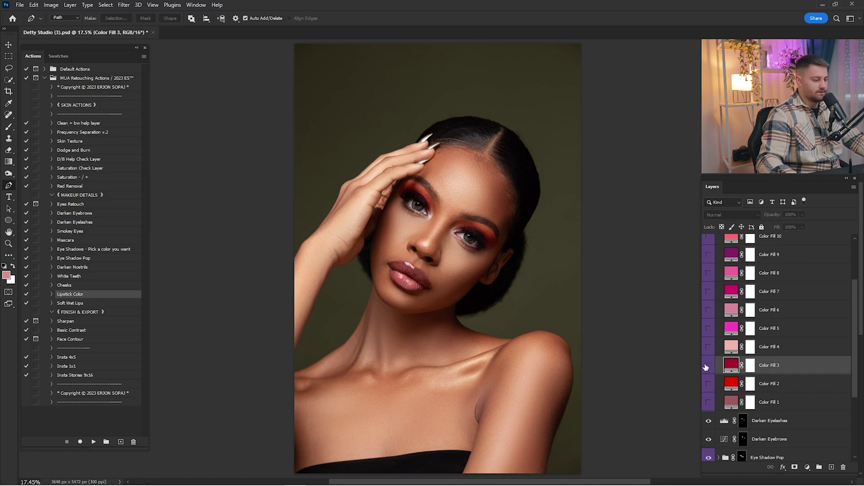
click(709, 365)
click(708, 366)
click(709, 347)
click(709, 347)
Preview the lipstick shades of Color Fill 5 through Color Fill 11 one at a time
click(709, 329)
click(708, 328)
click(708, 310)
click(709, 310)
click(708, 292)
click(709, 292)
click(708, 275)
click(708, 275)
click(709, 257)
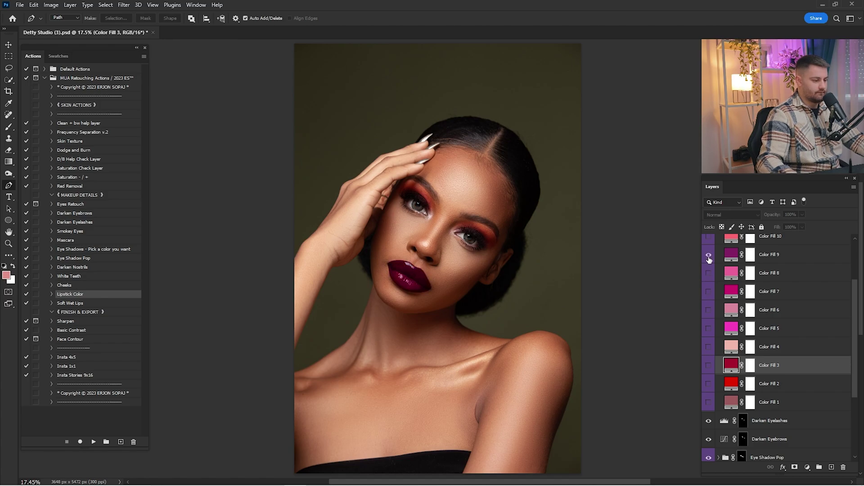
scroll(710, 261, up, 1)
click(708, 292)
click(709, 273)
click(708, 273)
click(708, 255)
click(709, 255)
Try bright green and magenta as the lipstick colour of Color Fill 9 and discard the change
click(731, 293)
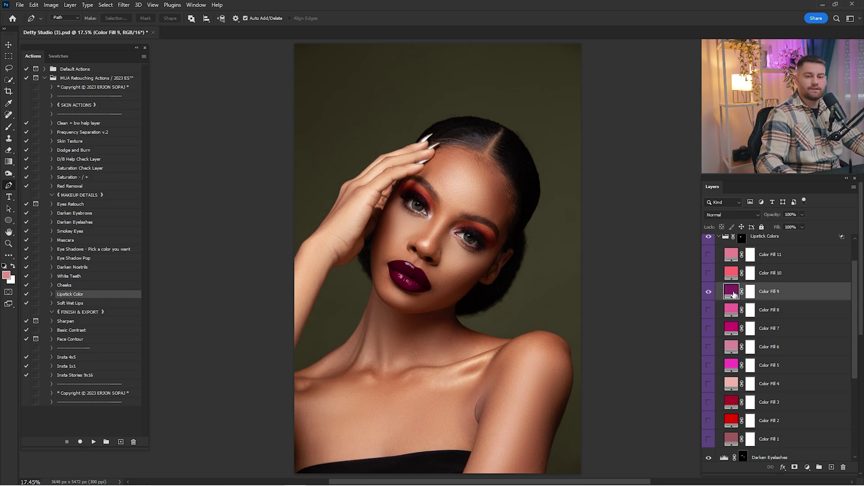
double_click(731, 292)
mouse_move(657, 170)
mouse_down()
mouse_move(655, 133)
mouse_move(668, 120)
mouse_up()
mouse_move(707, 146)
mouse_down()
mouse_move(708, 161)
mouse_move(542, 226)
mouse_move(630, 168)
mouse_move(588, 110)
mouse_up()
mouse_move(700, 161)
mouse_down()
mouse_move(700, 194)
mouse_move(657, 191)
mouse_move(700, 116)
mouse_up()
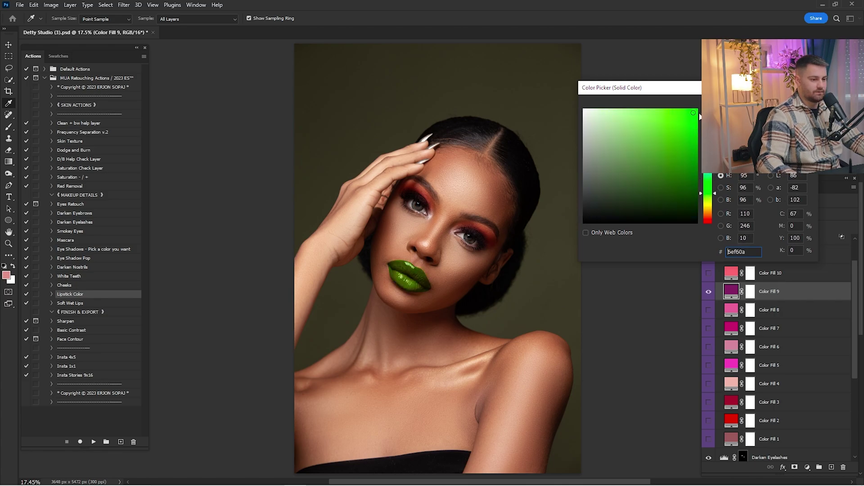
mouse_move(708, 193)
mouse_down()
mouse_move(708, 128)
mouse_move(691, 111)
mouse_move(663, 120)
mouse_up()
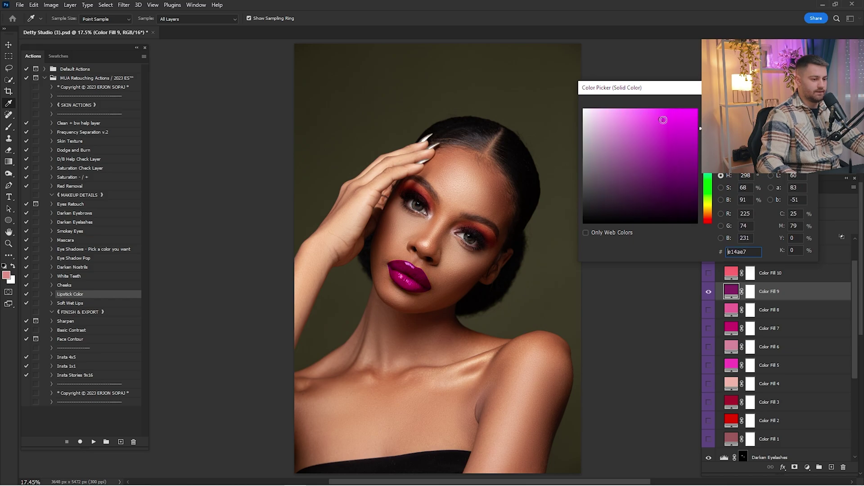
key(Escape)
key(p)
Hide Color Fill 9 and show the dark red Color Fill 3 as the lipstick colour
click(708, 291)
scroll(742, 405, down, 3)
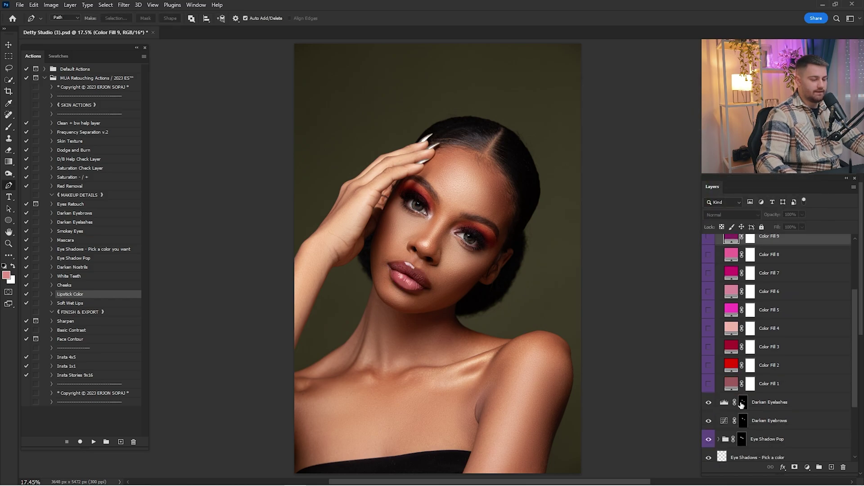
click(766, 350)
click(708, 346)
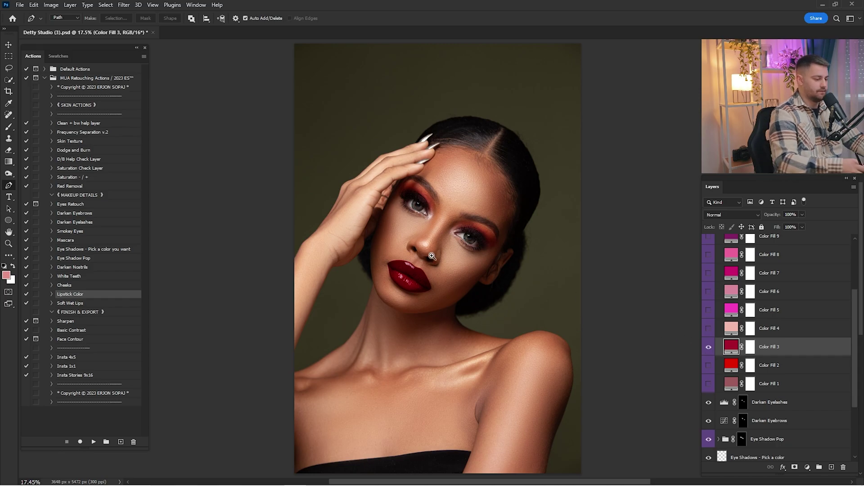
key(ctrl+z)
drag(400, 273, 467, 275)
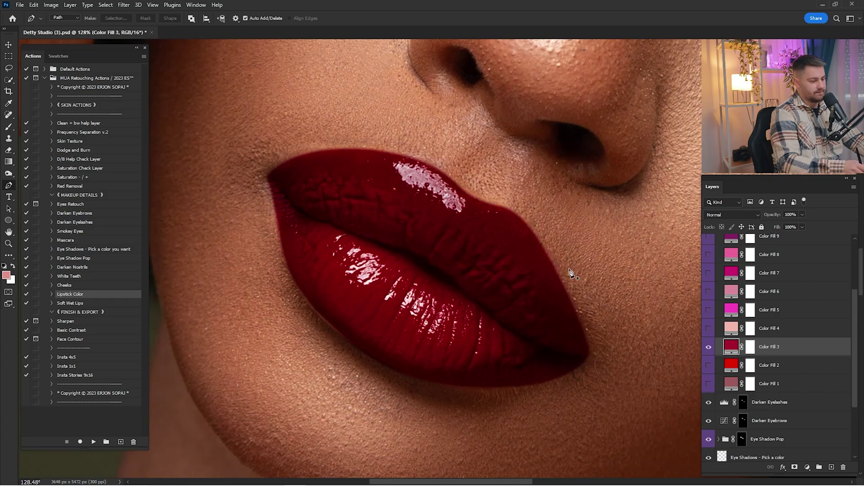
Inspect the lipstick edges up close and feather the Lipstick Colors group mask by 1.3 px
click(798, 215)
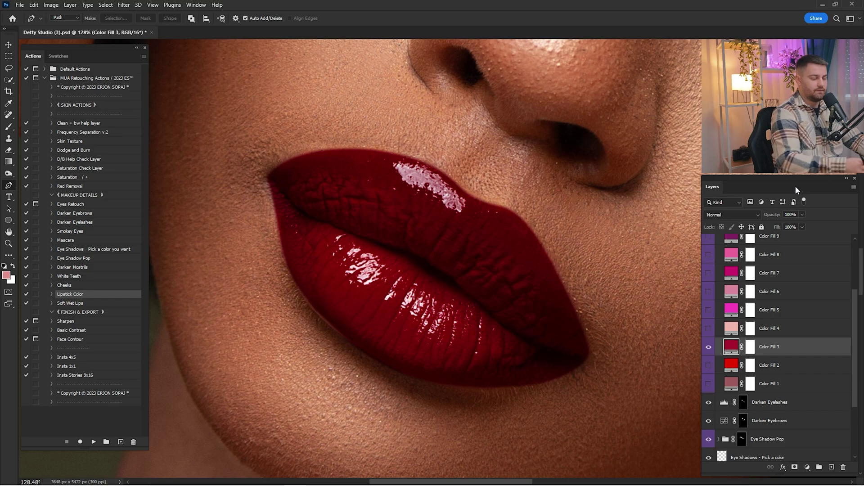
scroll(558, 272, up, 3)
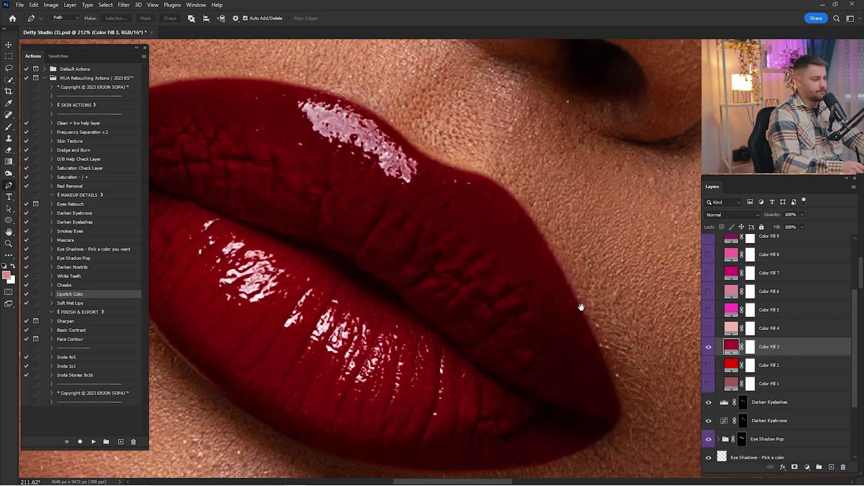
drag(581, 307, 570, 302)
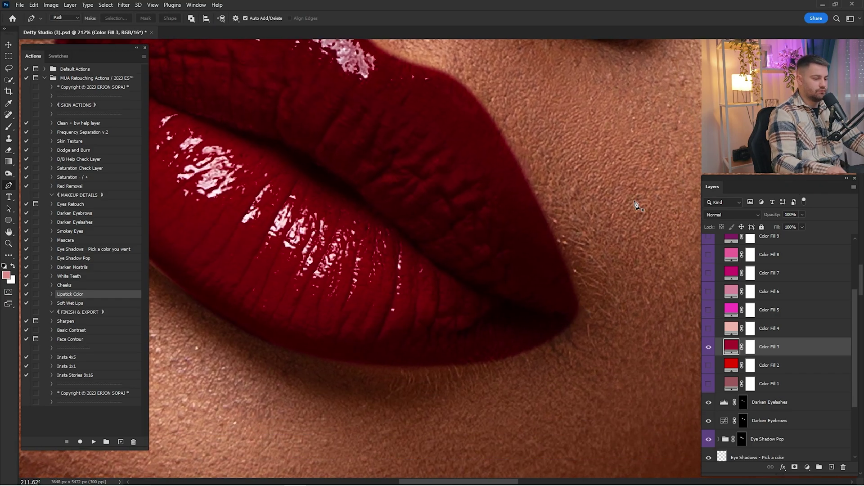
scroll(774, 273, up, 3)
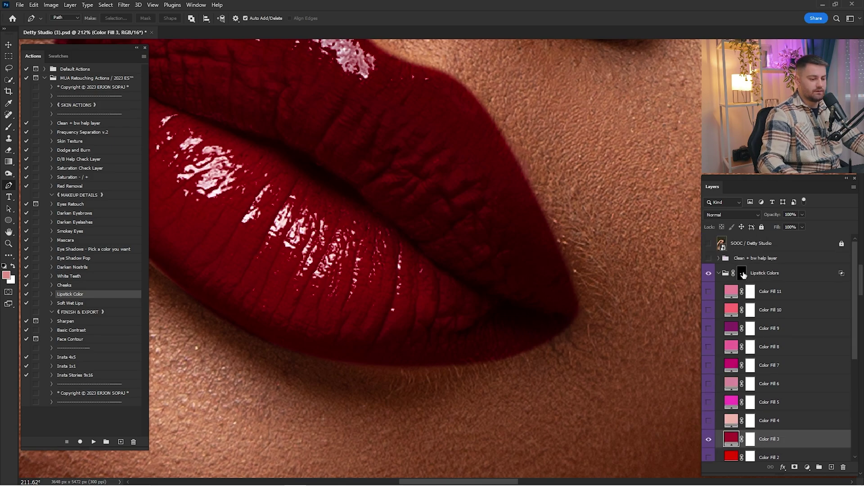
double_click(742, 273)
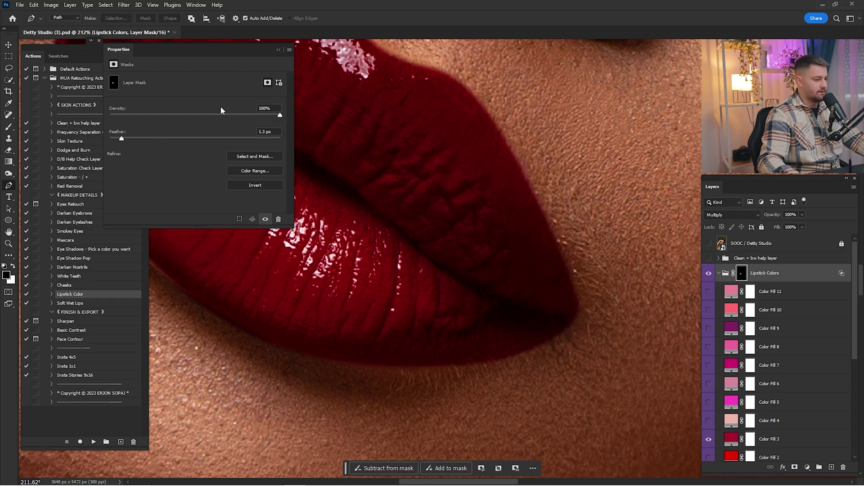
click(279, 50)
Set the Lipstick Colors group's opacity to 55% and check its mask coverage with the red overlay
key(z)
drag(401, 138, 435, 211)
click(795, 214)
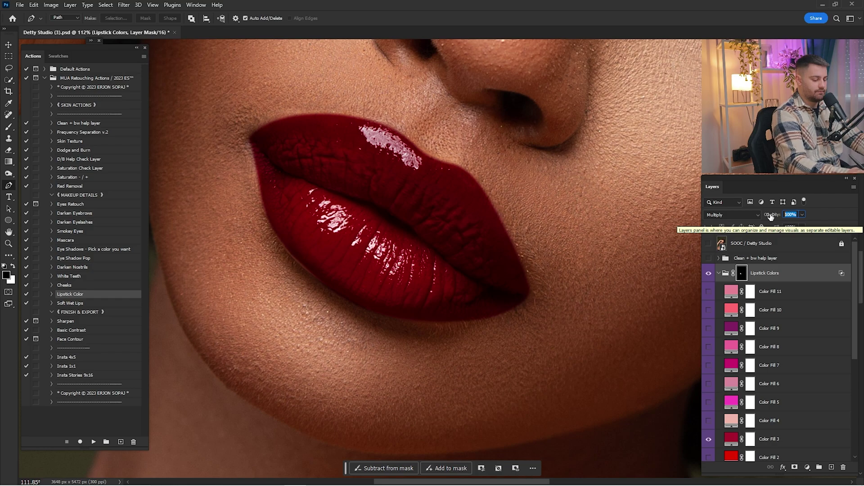
text(55)
key(Return)
key(backslash)
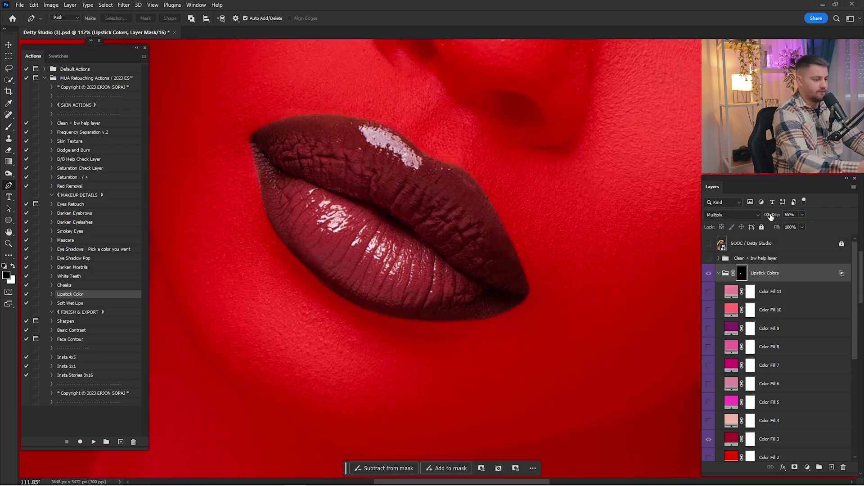
key(backslash)
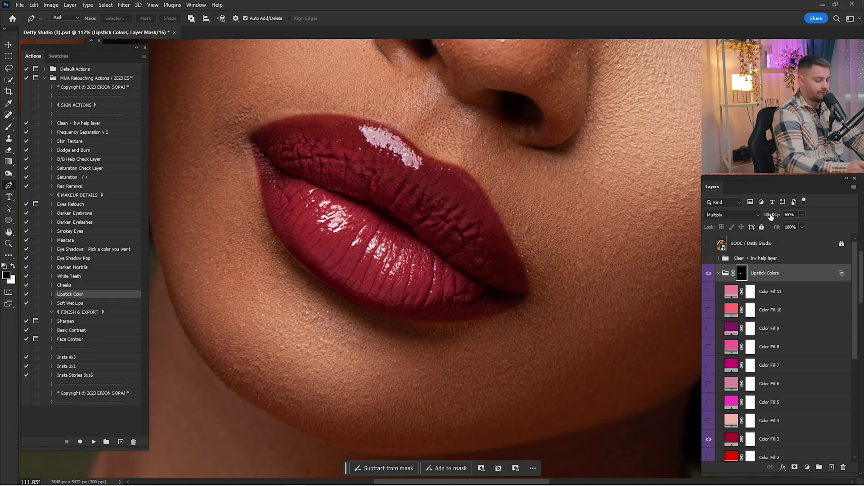
Compare the portrait with and without the lipstick, set the Lipstick Colors group's opacity to 25%, and collapse the group
key(ctrl+0)
click(709, 274)
click(708, 274)
click(708, 274)
key(2)
key(5)
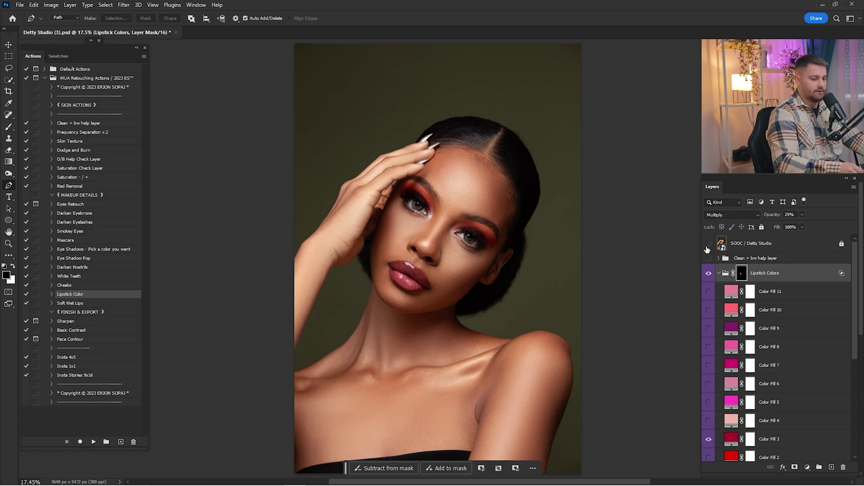
click(708, 274)
click(708, 274)
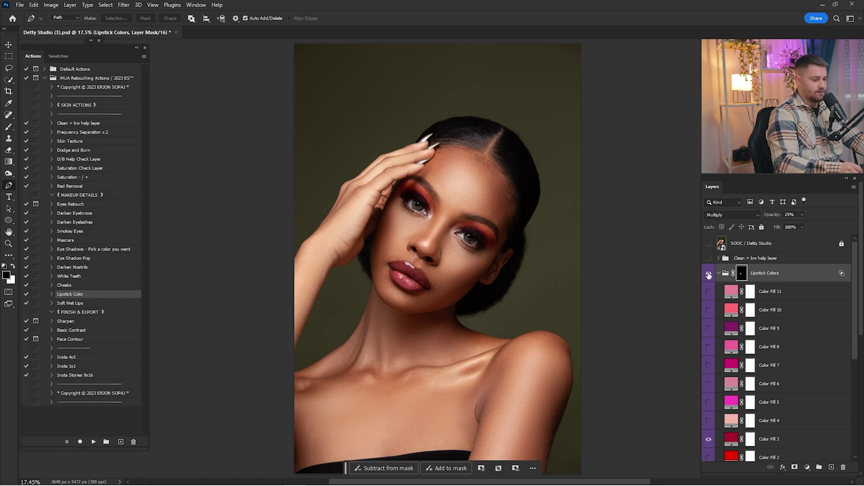
click(719, 273)
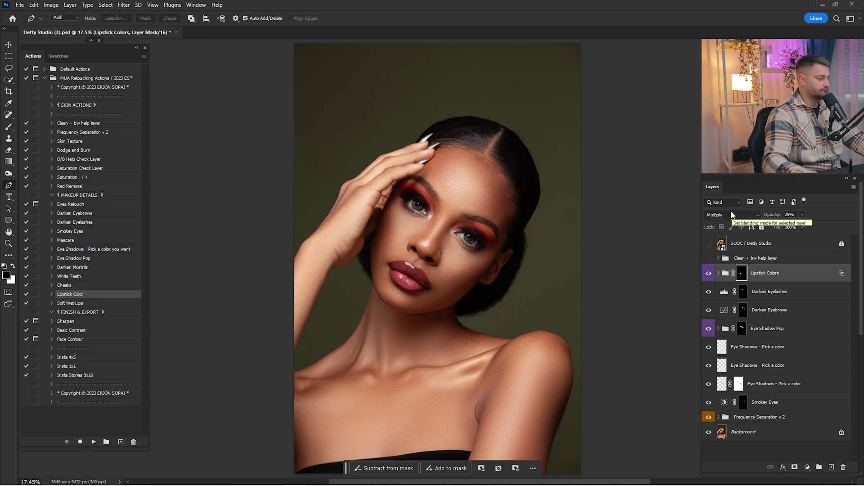
Add a cheek blush adjustment layer above the Lipstick Colors group with the Cheeks action
click(64, 287)
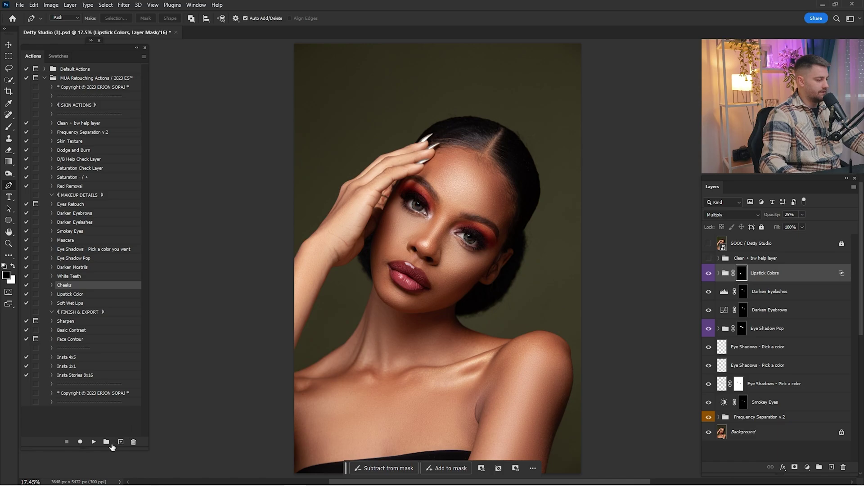
click(94, 441)
Paint white over both cheeks on the Cherry Cheeks mask with a 400 px brush at 30% opacity
key(ctrl+space)
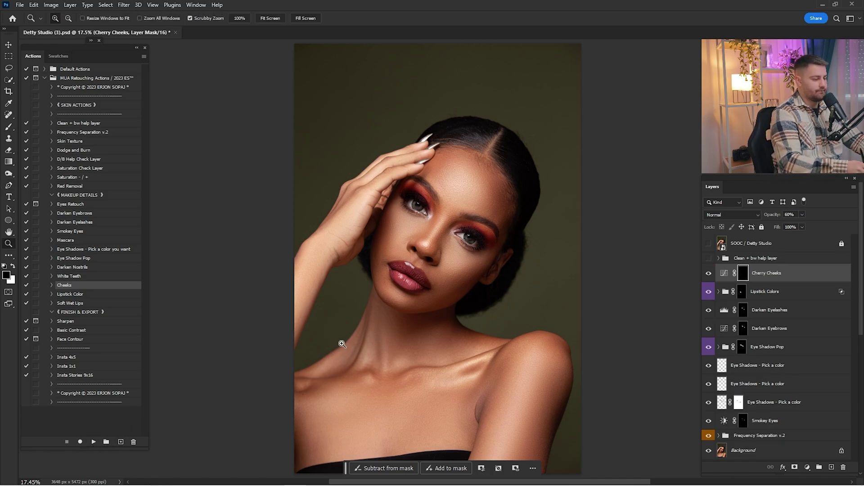
ctrl+click(412, 216)
key(ctrl+space)
ctrl+click(420, 265)
drag(421, 265, 442, 275)
key(p)
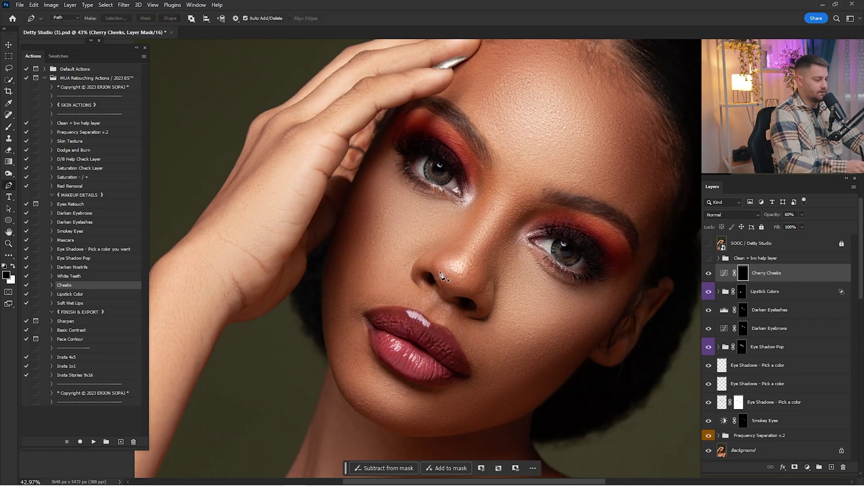
key(b)
key(])
key(])
key(])
key(])
key(])
key(])
key(3)
key(])
key(bracketleft)
mouse_move(362, 236)
mouse_down()
mouse_move(361, 224)
mouse_move(360, 251)
mouse_move(359, 223)
mouse_move(357, 249)
mouse_up()
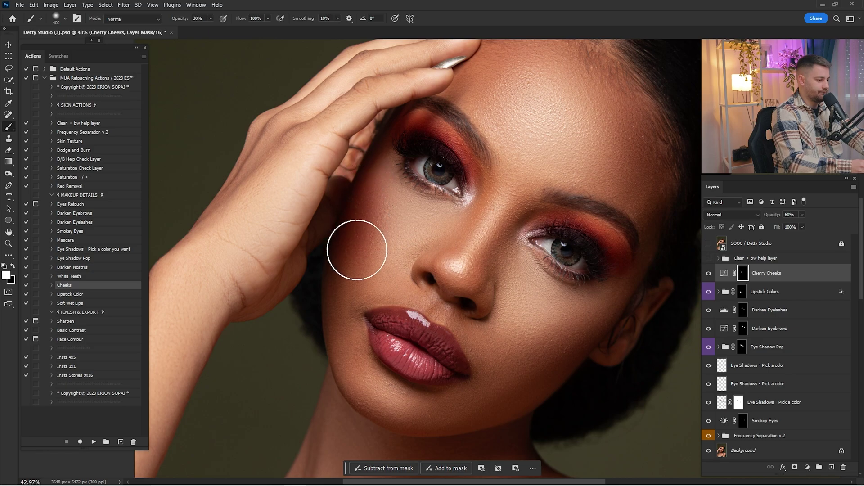
mouse_move(594, 339)
mouse_down()
mouse_move(531, 361)
mouse_move(605, 319)
mouse_up()
key(bracketleft)
key(bracketright)
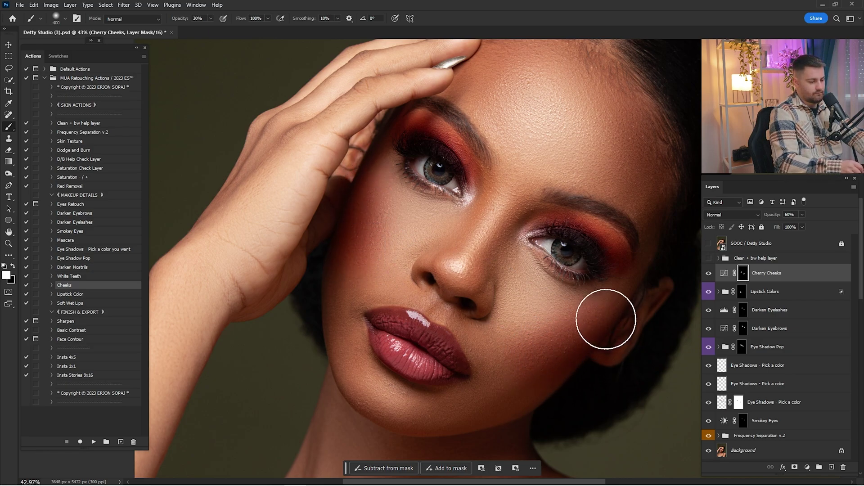
Build up the blush along both cheekbones on the Cherry Cheeks mask with a 300 px brush at 30% opacity
key(bracketleft)
mouse_move(364, 209)
mouse_down()
mouse_move(371, 168)
mouse_move(358, 223)
mouse_move(376, 246)
mouse_up()
mouse_move(600, 339)
mouse_down()
mouse_move(573, 340)
mouse_move(620, 311)
mouse_move(588, 335)
mouse_move(614, 317)
mouse_move(548, 339)
mouse_up()
drag(363, 209, 382, 225)
mouse_move(596, 335)
mouse_down()
mouse_move(568, 353)
mouse_move(598, 334)
mouse_move(588, 338)
mouse_move(369, 201)
mouse_up()
key(ctrl+0)
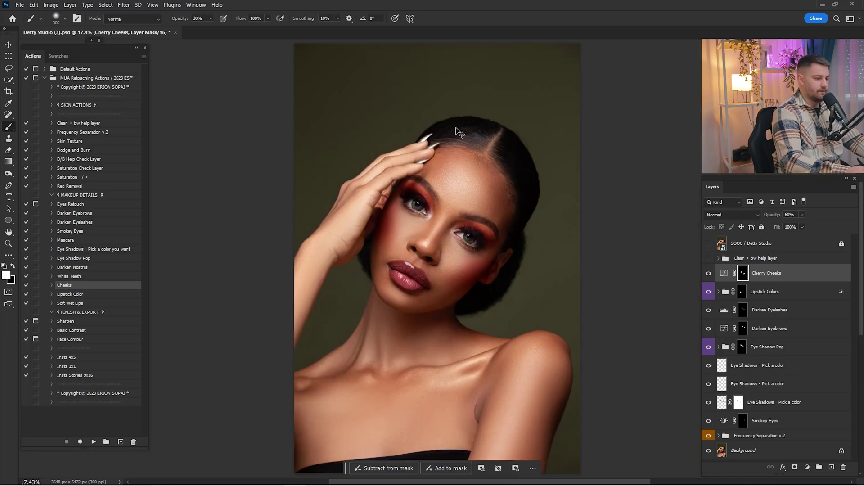
Compare the portrait with and without the cheek blush, and set the Cherry Cheeks layer's opacity to 30%
click(708, 273)
click(708, 273)
click(708, 273)
click(708, 273)
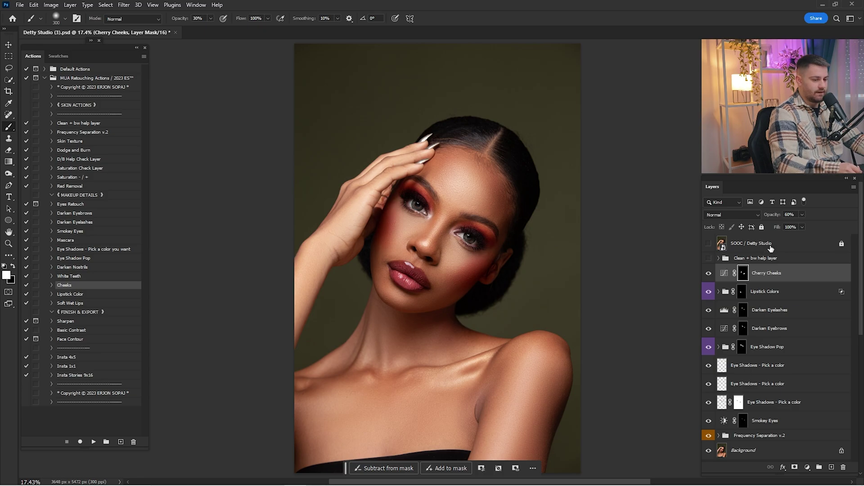
drag(793, 215, 730, 228)
text(30)
key(Return)
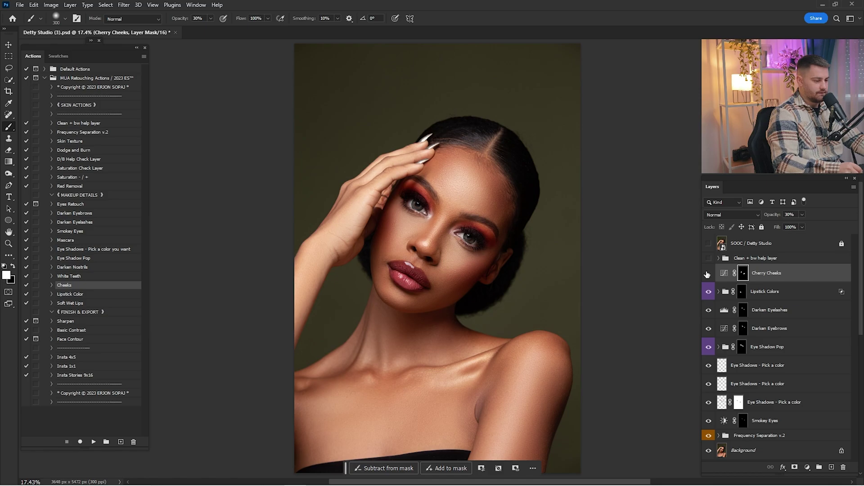
Compare the retouched portrait with the original by toggling the visibility of the SOOC / Detty Studio layer
click(720, 244)
click(706, 244)
click(705, 245)
click(707, 245)
click(707, 244)
click(707, 244)
click(707, 244)
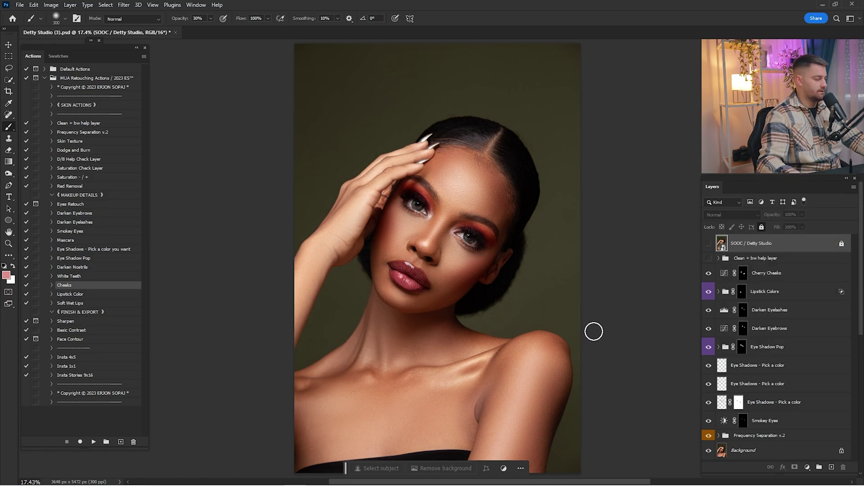
click(87, 322)
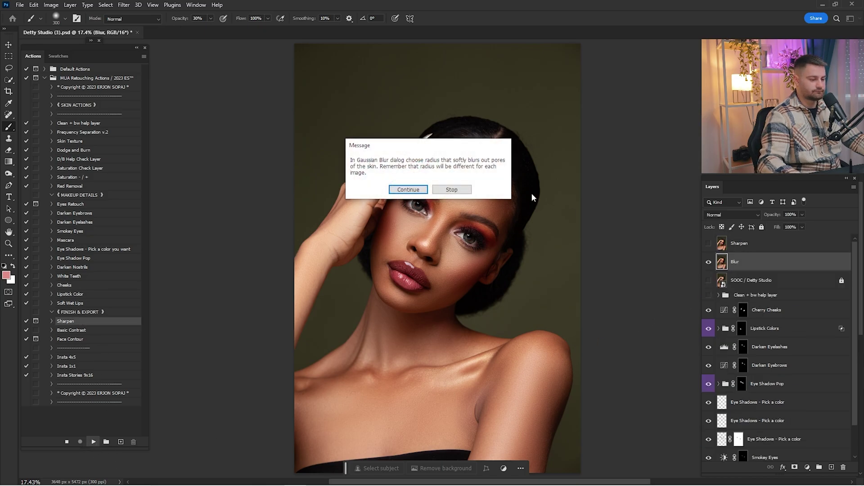
click(428, 191)
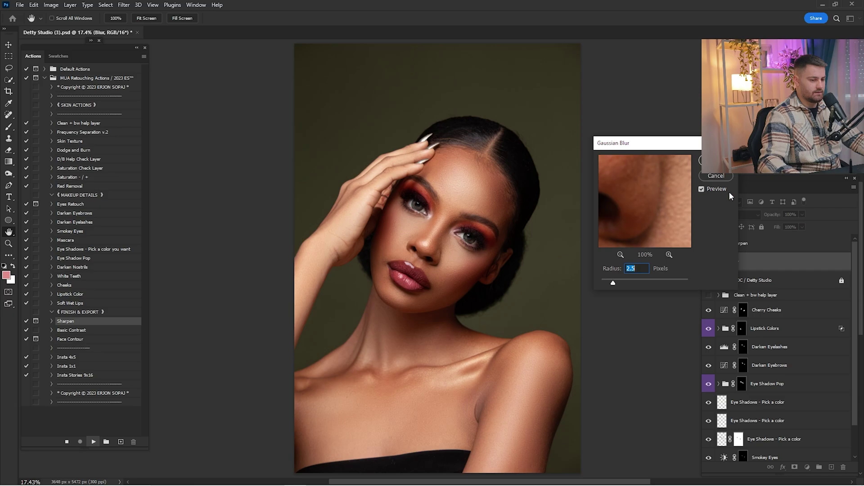
key(Return)
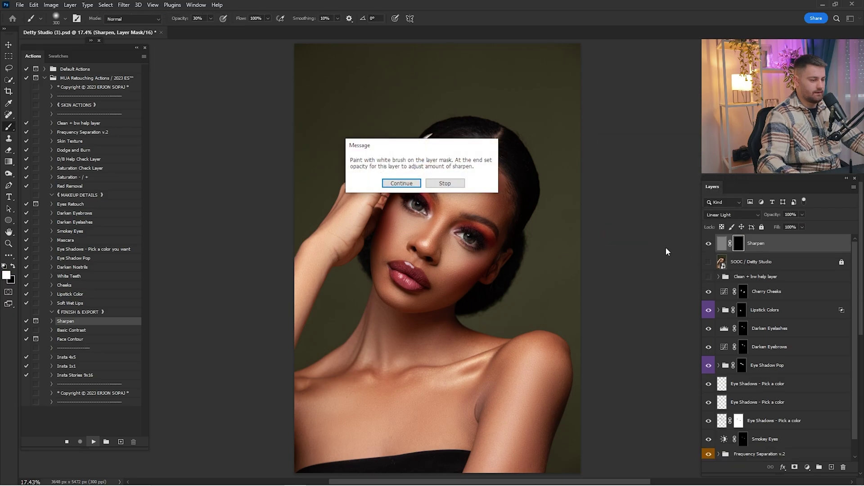
key(Return)
click(81, 332)
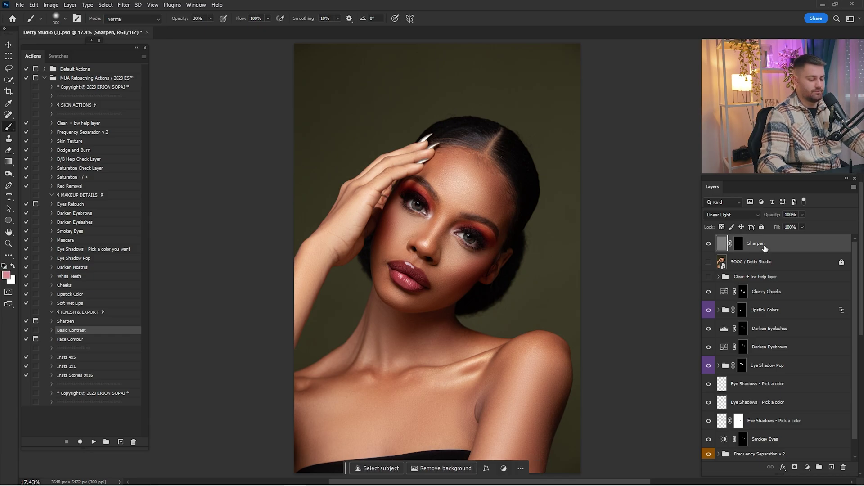
key(Delete)
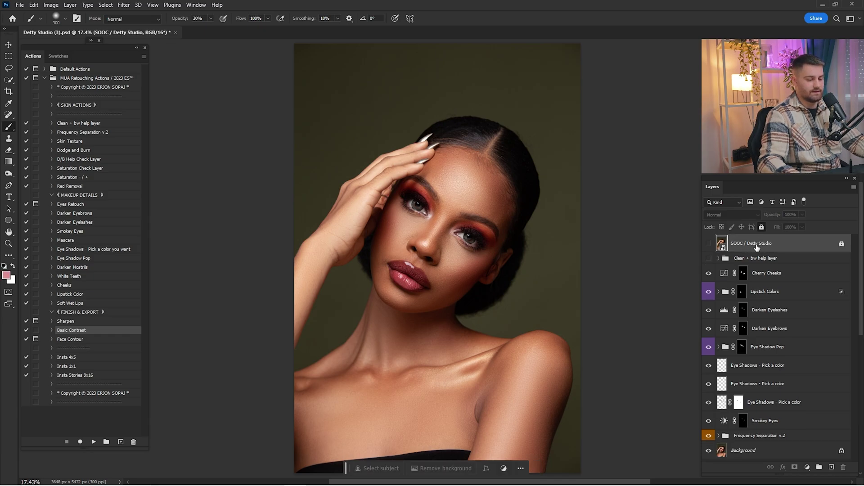
Run the Sharpen action with the Cherry Cheeks layer selected, accepting its Gaussian Blur radius, to add a Sharpen layer above it
click(71, 322)
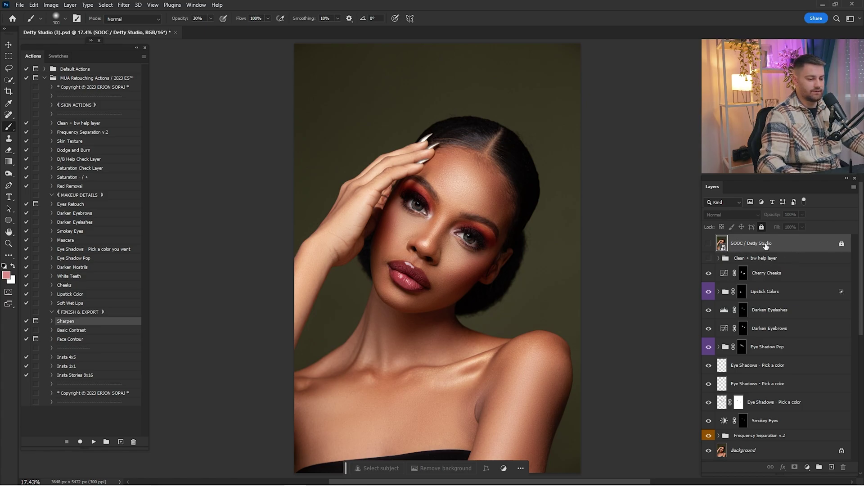
click(771, 281)
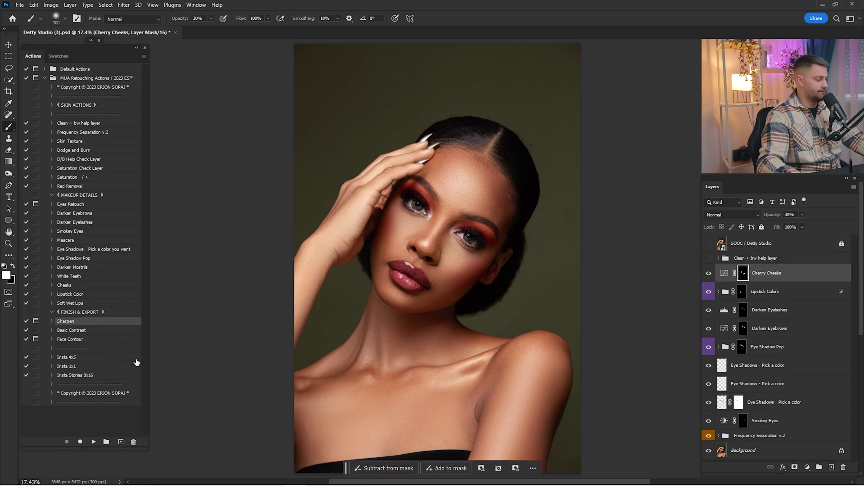
click(93, 442)
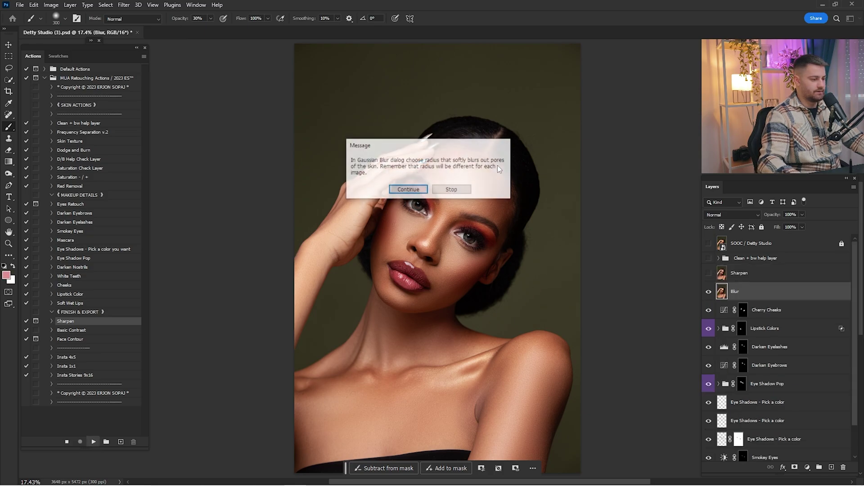
click(408, 193)
click(715, 162)
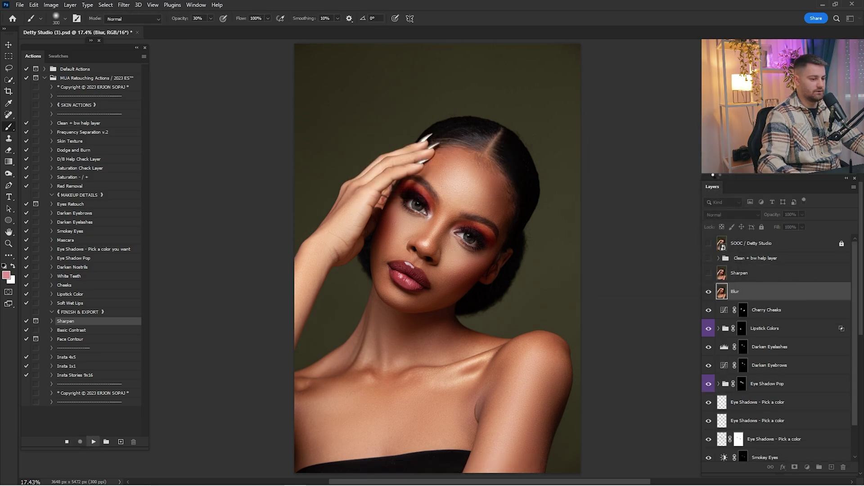
click(411, 185)
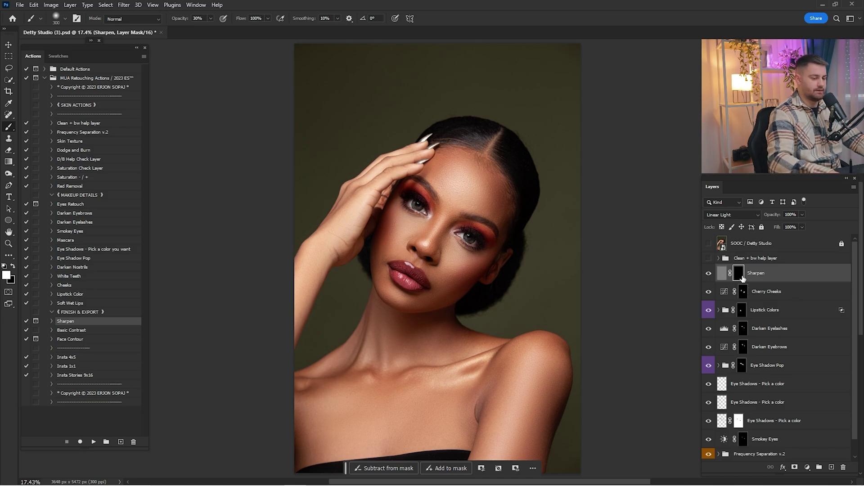
Invert the Sharpen layer's black mask to white to apply the sharpening to the whole image
key(z)
drag(455, 200, 488, 225)
key(b)
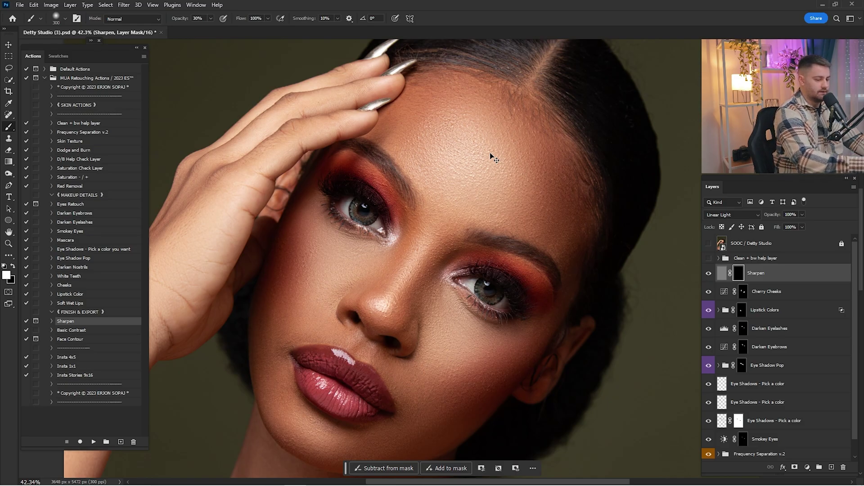
key(ctrl+k)
click(639, 103)
key(ctrl+i)
Compare the sharpening up close around the eyes and forehead, and set the Sharpen layer's opacity to 35%
key(z)
drag(462, 199, 504, 208)
key(b)
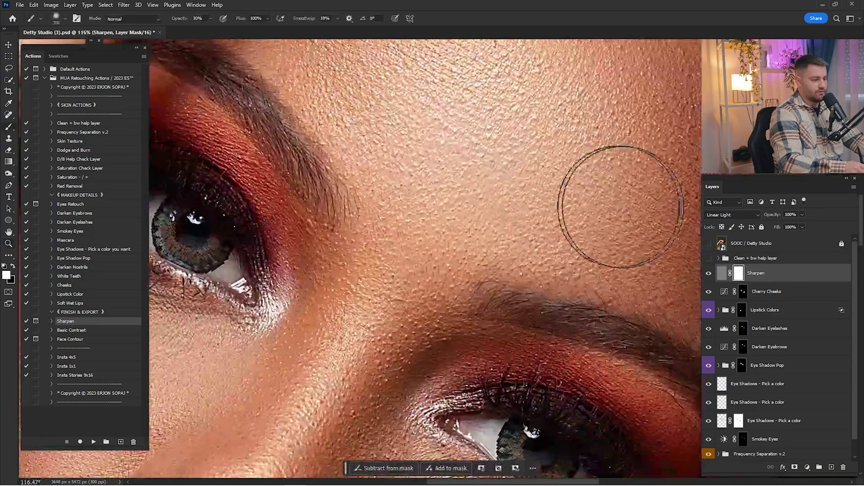
click(708, 274)
click(710, 274)
click(709, 274)
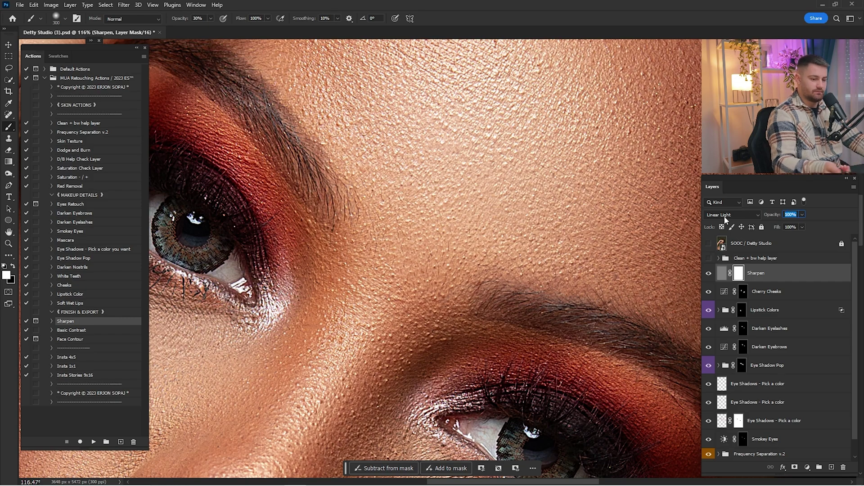
text(35)
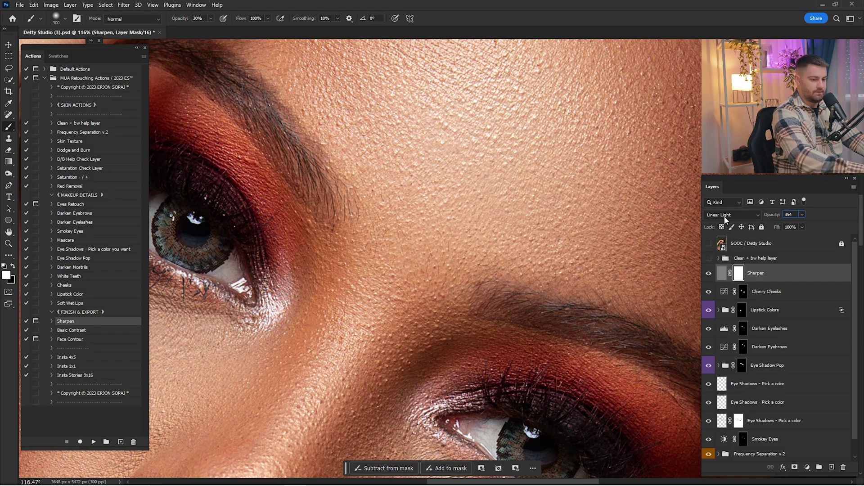
key(ctrl+0)
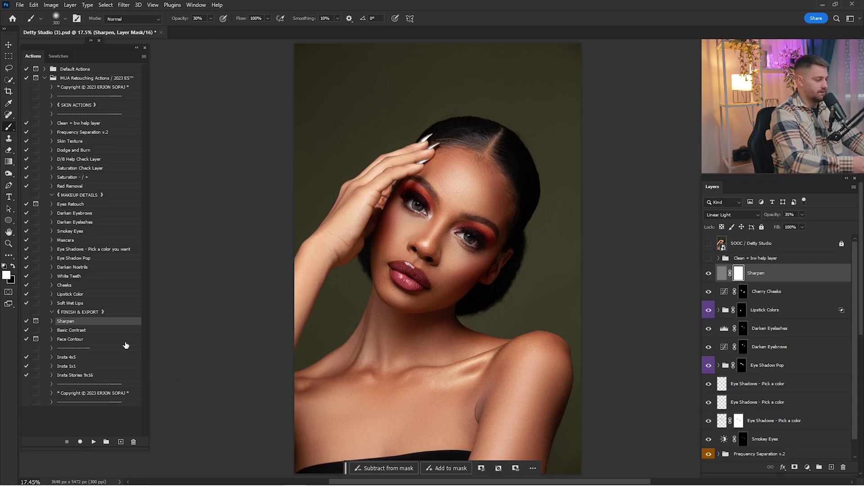
Run the Basic Contrast and Face Contour actions together to add both adjustment layers above the Sharpen layer
click(79, 331)
shift+click(75, 340)
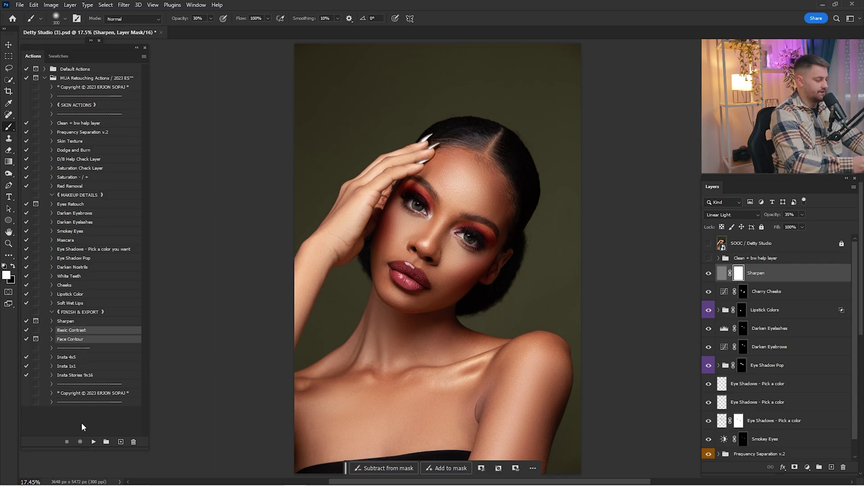
click(91, 442)
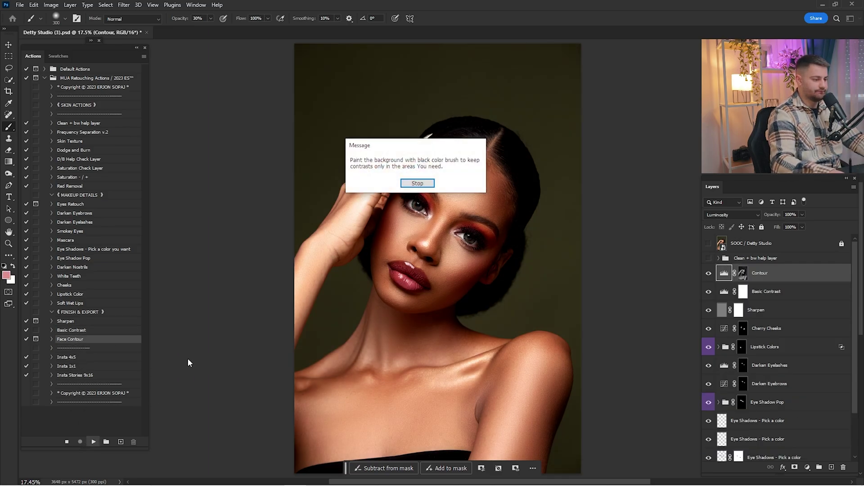
click(425, 185)
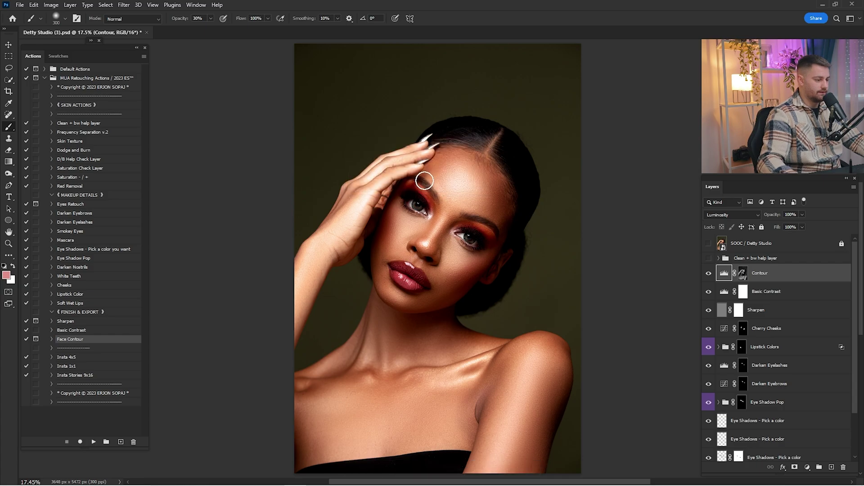
Hide the Contour layer, compare the effect of Basic Contrast, and set the Basic Contrast layer's opacity to 25%
click(708, 291)
click(716, 298)
click(707, 293)
click(708, 293)
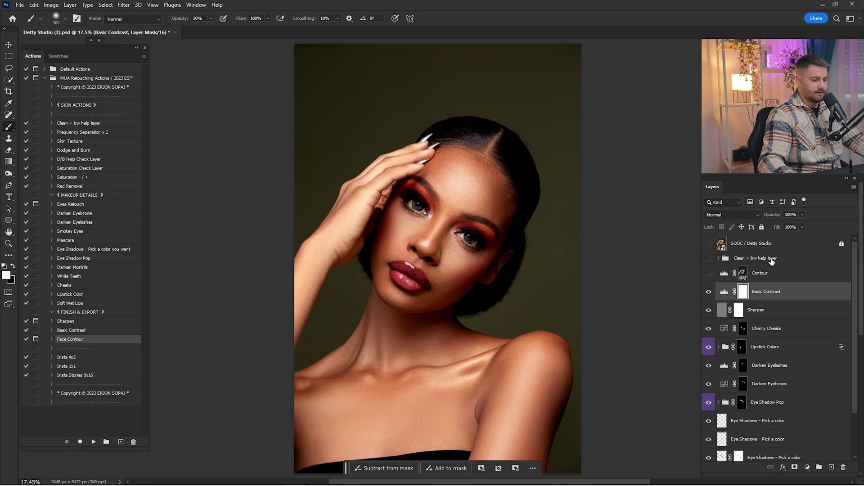
text(25)
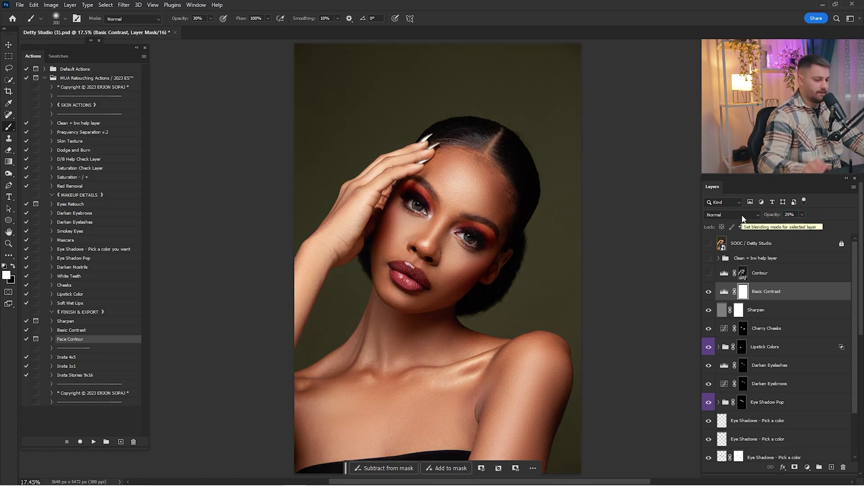
Select the Contour layer and compare the portrait with and without its effect
click(719, 276)
click(710, 276)
click(709, 276)
click(709, 276)
click(710, 275)
click(710, 276)
click(709, 275)
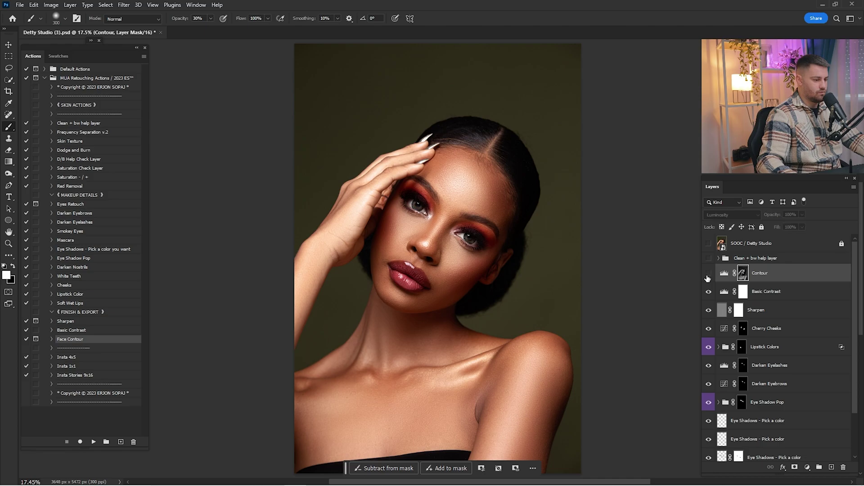
Adjust the Contour layer's Levels to a midtone value of 1.05 and a highlight input of 231
double_click(724, 272)
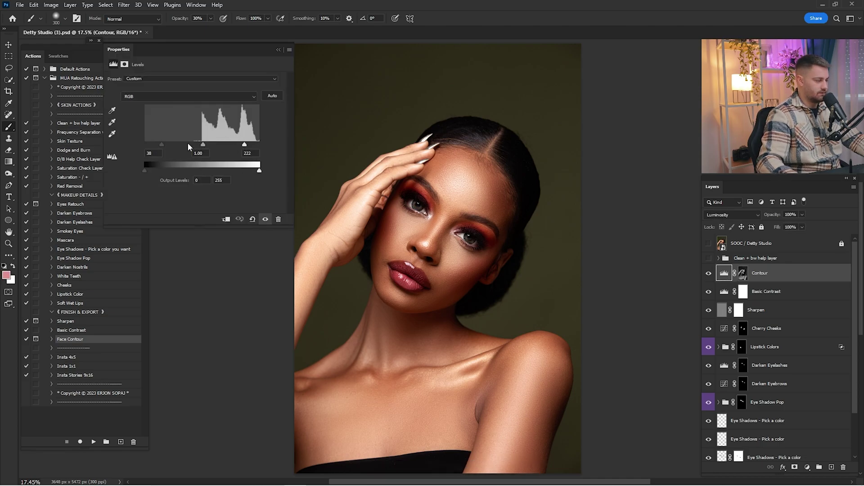
drag(243, 145, 201, 146)
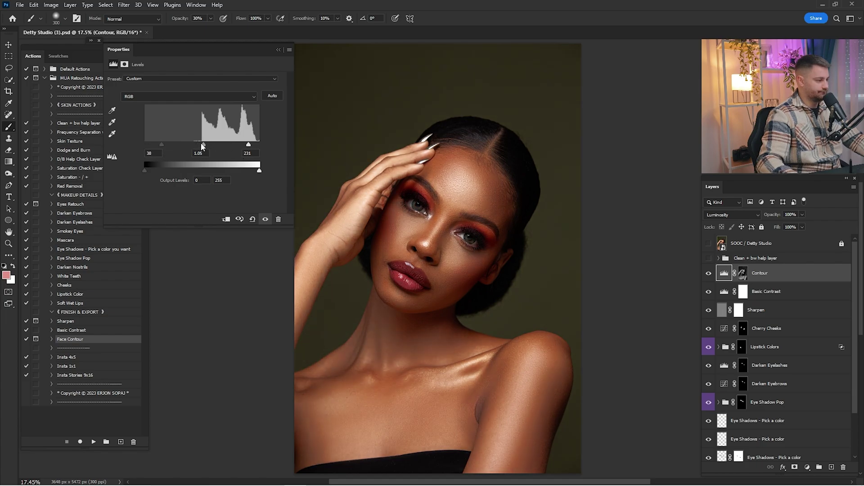
click(279, 49)
Compare the adjusted Contour layer on and off, and lower its opacity
click(708, 273)
click(709, 273)
click(708, 274)
click(709, 273)
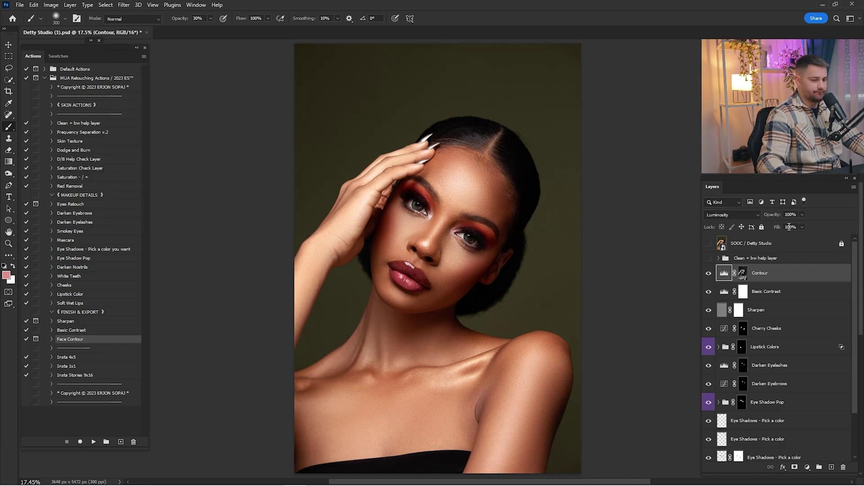
click(797, 214)
text(5)
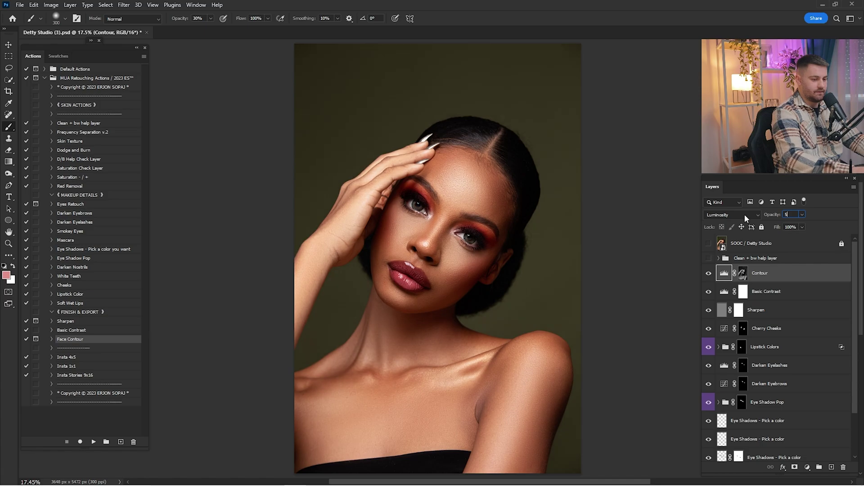
Compare the finished retouch with the unedited photo using the SOOC / Detty Studio layer
click(717, 244)
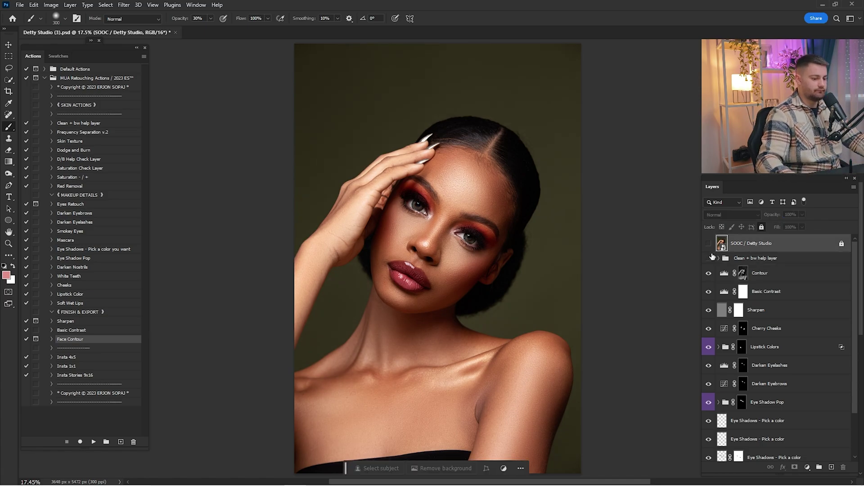
click(708, 243)
click(708, 243)
click(708, 243)
click(707, 244)
click(708, 243)
click(708, 243)
click(708, 244)
click(708, 243)
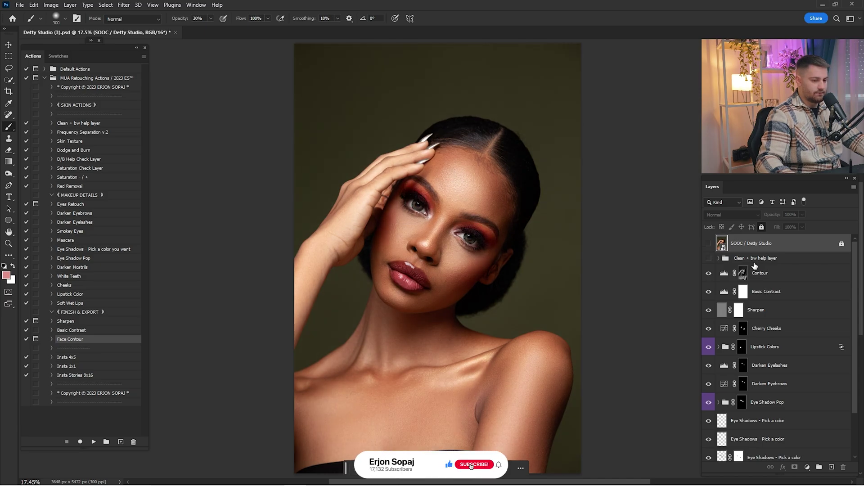
Duplicate the Background layer at the base of the layer stack
scroll(770, 267, down, 3)
click(763, 451)
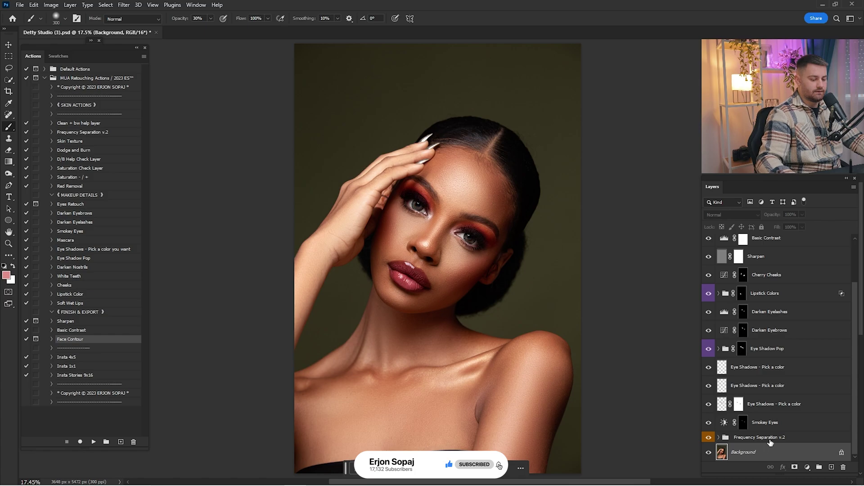
drag(777, 449, 827, 468)
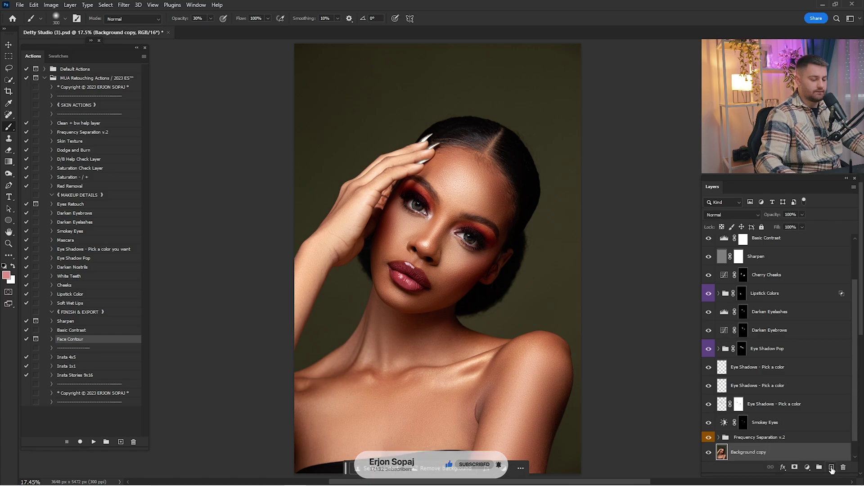
Group all layers from Background copy up to Clean + bw help layer into a group named Retouch
scroll(764, 261, up, 3)
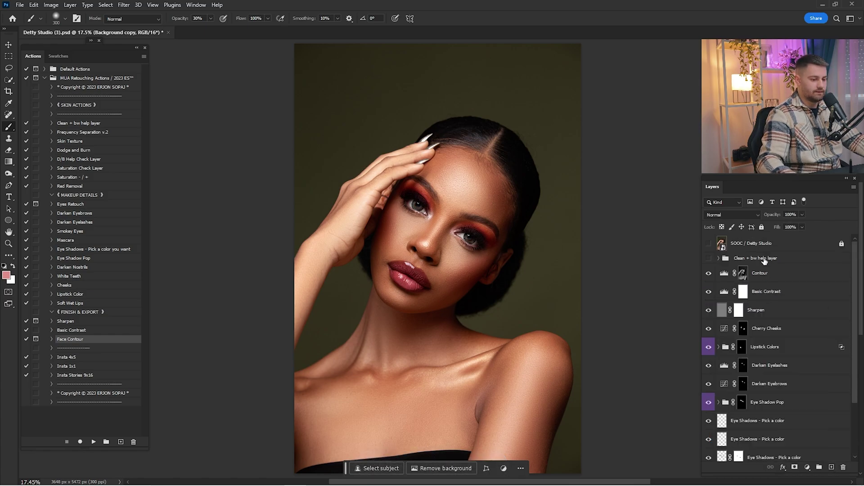
shift+click(760, 260)
right_click(760, 260)
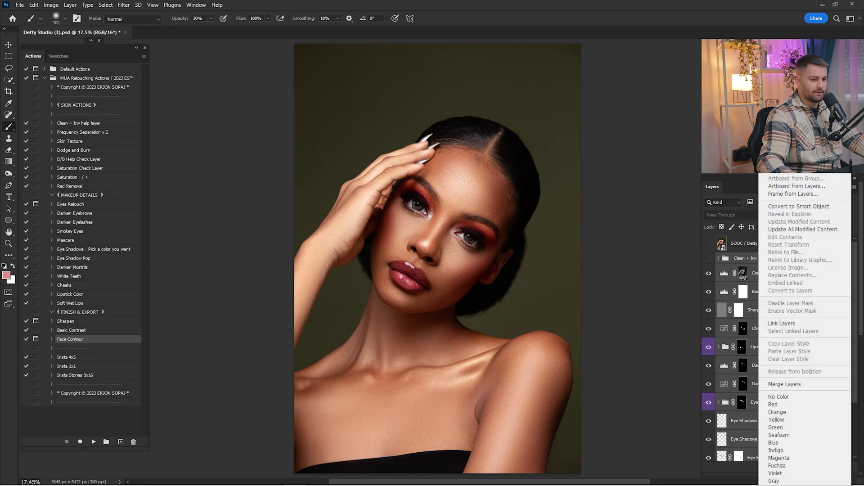
click(788, 145)
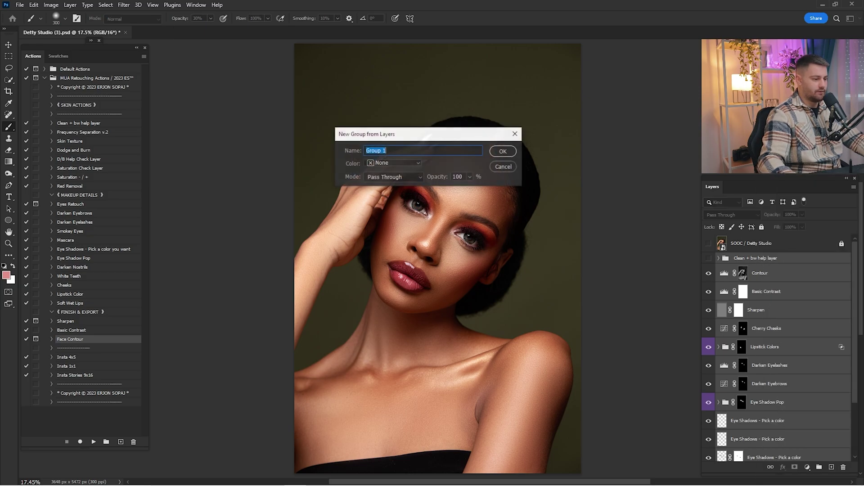
text(Re)
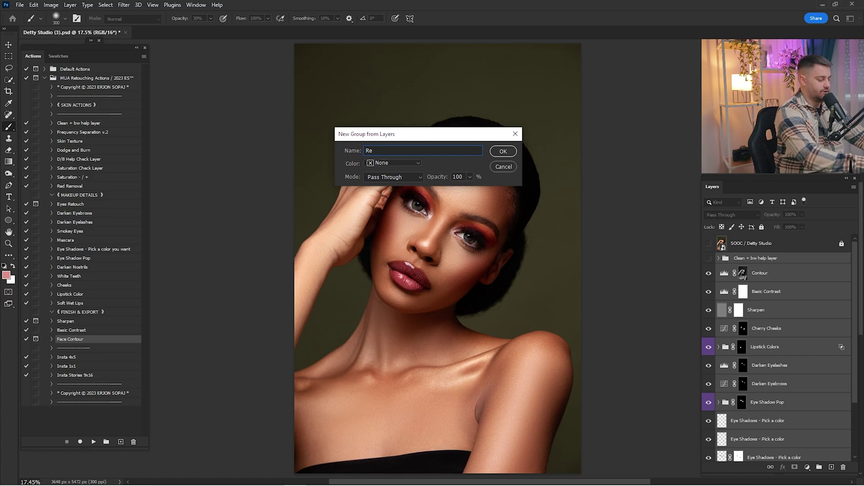
text(touch)
key(Return)
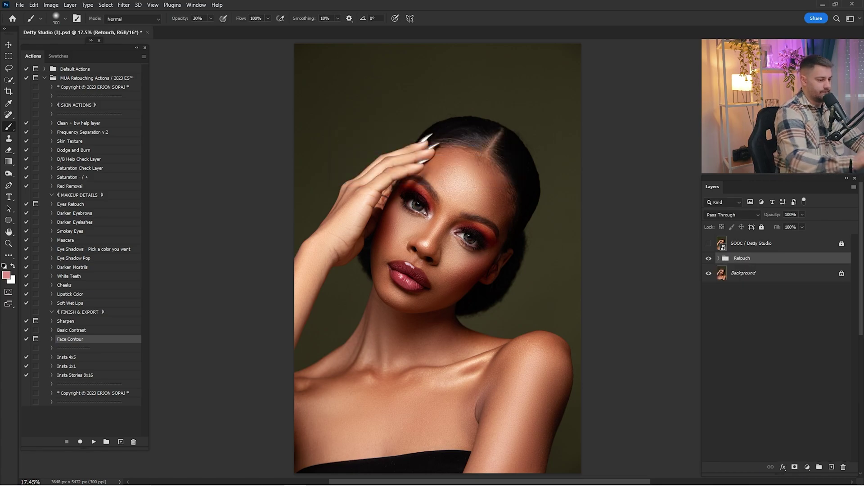
Duplicate the Retouch group, hide the original group, and merge the copy into a single layer
mouse_move(755, 261)
mouse_down()
mouse_move(792, 281)
mouse_move(818, 461)
mouse_move(832, 468)
mouse_up()
click(708, 269)
right_click(773, 271)
click(783, 384)
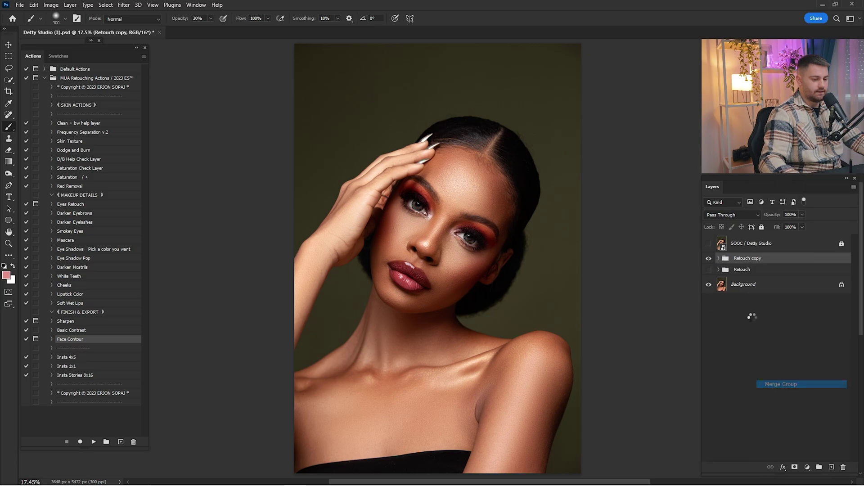
Compare the merged Retouch copy layer with the Background by switching its visibility off and on
click(708, 263)
click(708, 263)
click(708, 263)
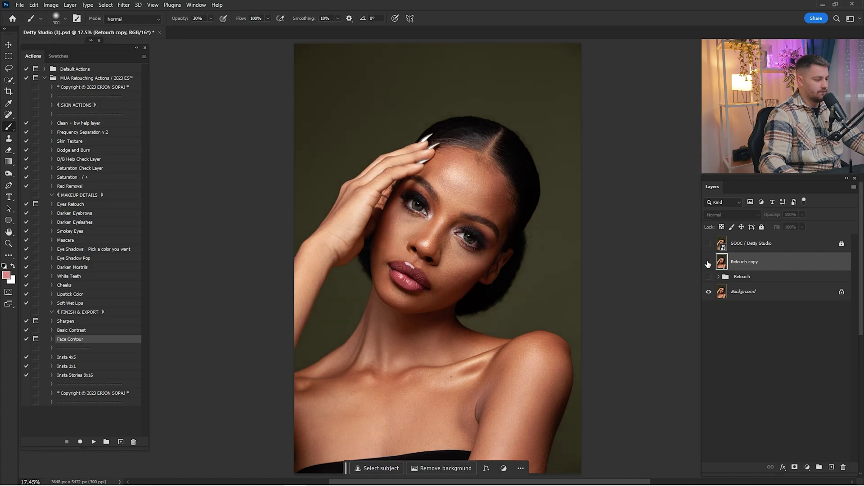
click(709, 263)
click(708, 263)
click(708, 264)
click(709, 263)
click(709, 264)
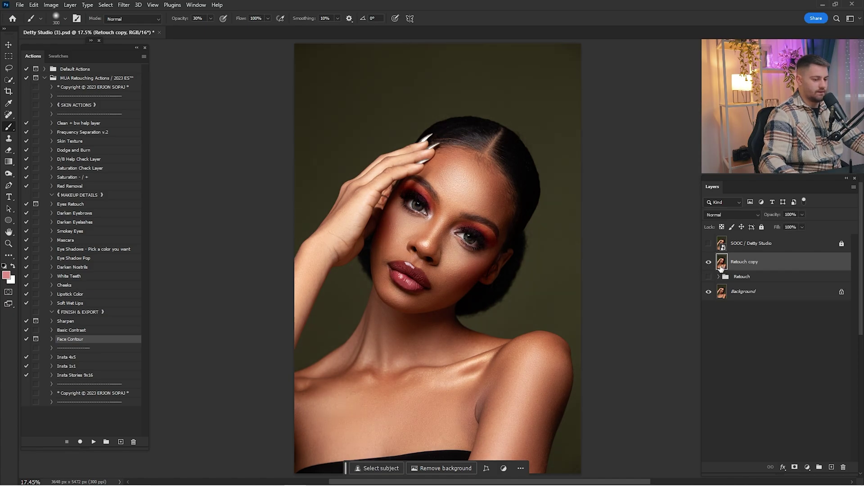
Duplicate the Retouch copy layer and open the Liquify filter on the duplicate
mouse_move(751, 269)
mouse_down()
mouse_move(765, 272)
mouse_move(792, 438)
mouse_move(815, 464)
mouse_move(833, 466)
mouse_up()
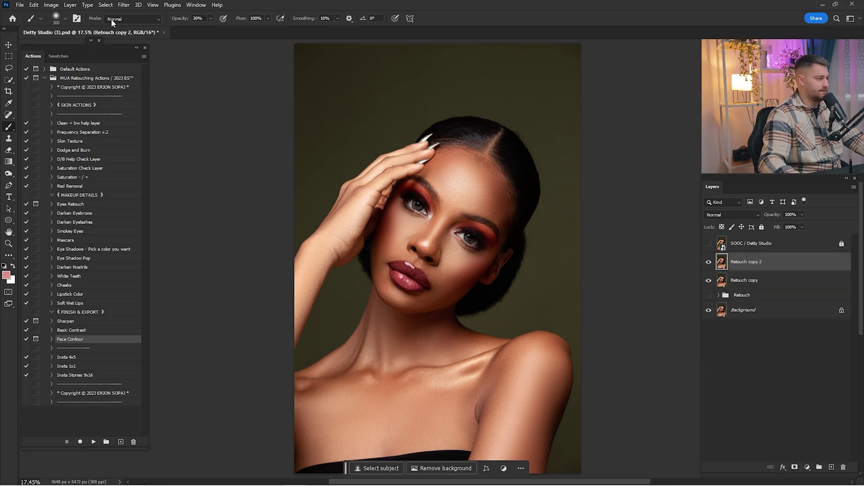
click(124, 4)
click(149, 87)
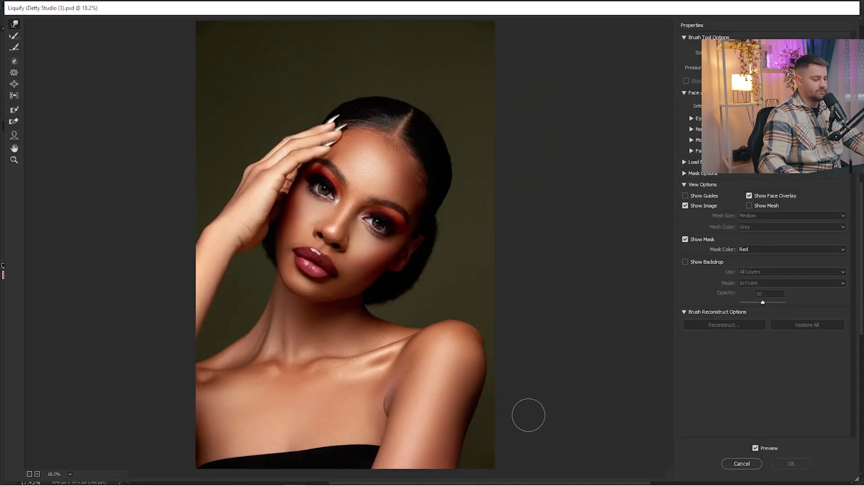
Enlarge the Liquify brush and push the outer edge of the model's upper arm inward below the shoulder
key(ctrl+minus)
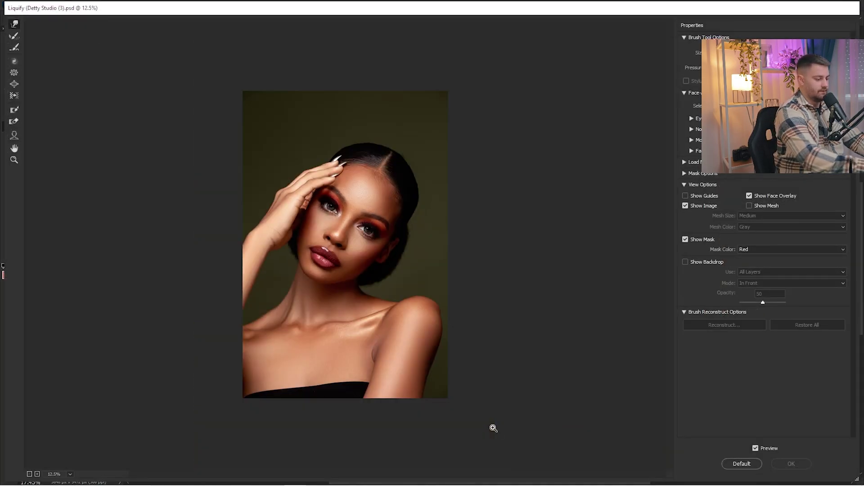
key(bracketright)
key(bracketright)
key(bracketright)
mouse_move(442, 394)
mouse_down()
mouse_move(416, 374)
mouse_move(428, 376)
mouse_up()
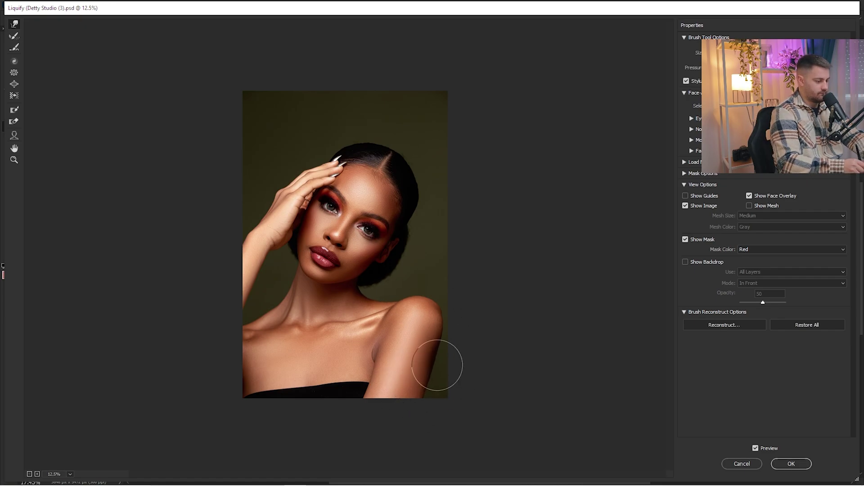
Compare the reshaped arm before and after using the Liquify preview
key(ctrl+plus)
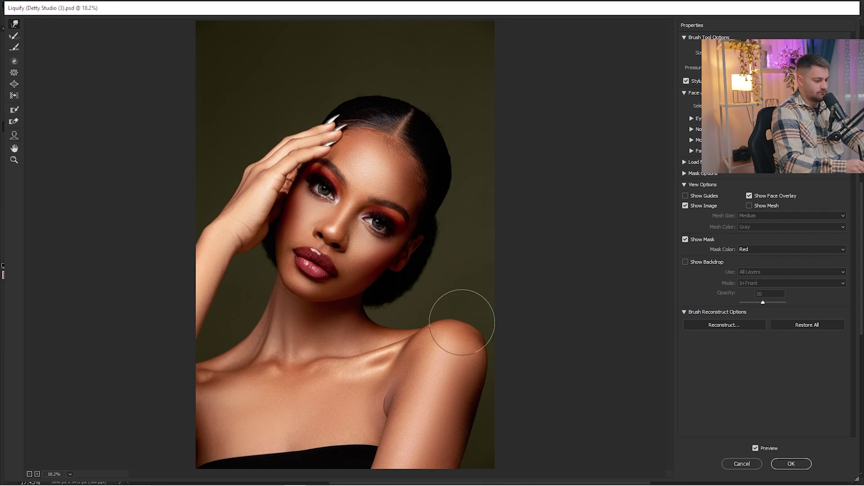
key(p)
key(p)
key(p)
key(p)
key(p)
key(p)
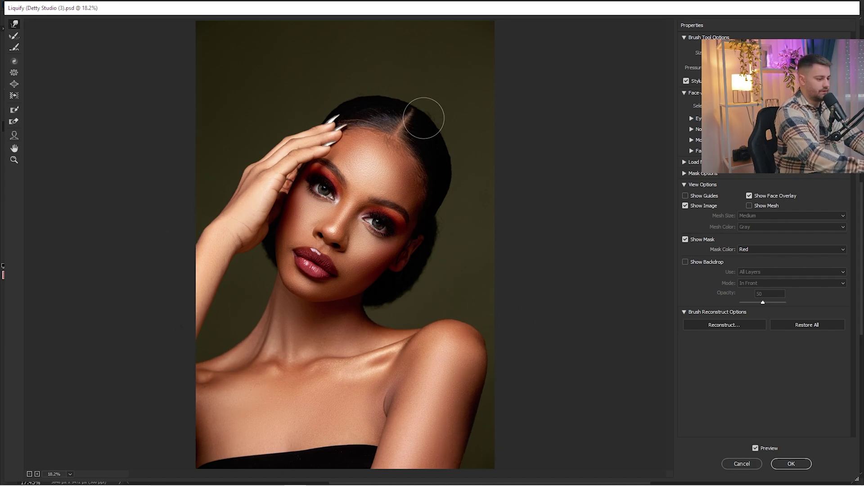
Resize the Liquify brush for close-up work and subtly reshape the contour of the model's lips
key(ctrl+plus)
key(ctrl+plus)
key(ctrl+plus)
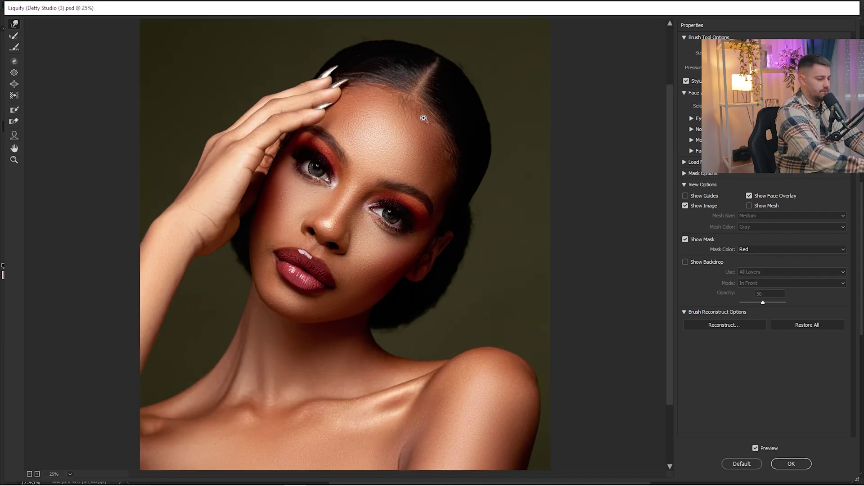
mouse_move(292, 297)
mouse_down()
mouse_move(370, 222)
mouse_move(383, 290)
mouse_up()
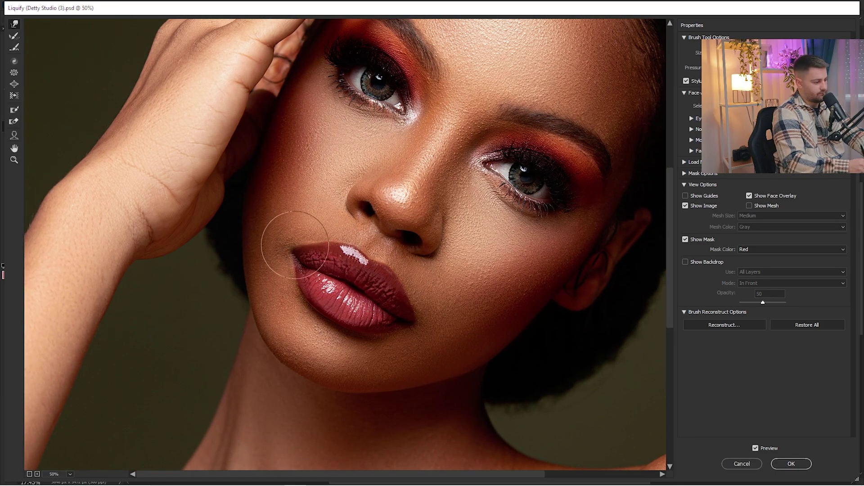
key(bracketleft)
key(bracketleft)
key(bracketleft)
key(bracketleft)
key(bracketleft)
key(bracketleft)
key(bracketleft)
key(bracketleft)
key(bracketright)
key(bracketright)
key(bracketright)
key(bracketright)
key(bracketright)
key(bracketright)
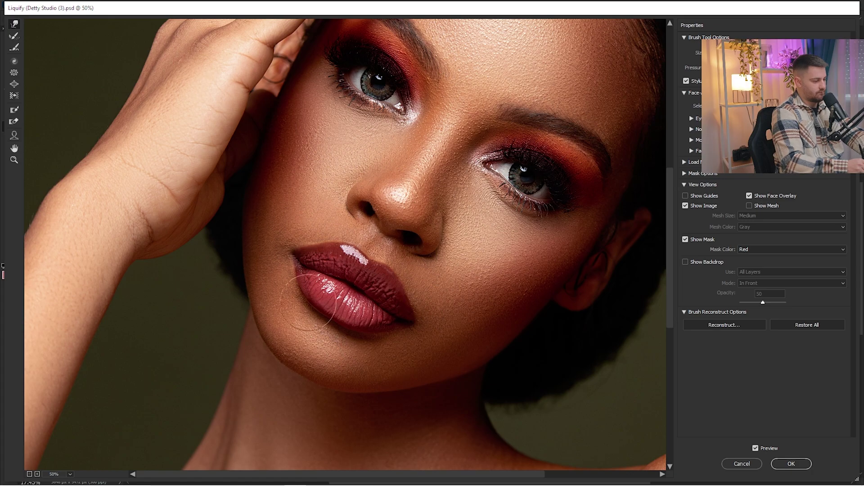
drag(358, 187, 354, 261)
Compare the whole portrait before and after in the Liquify preview, and apply the filter with the preview enabled
key(ctrl+0)
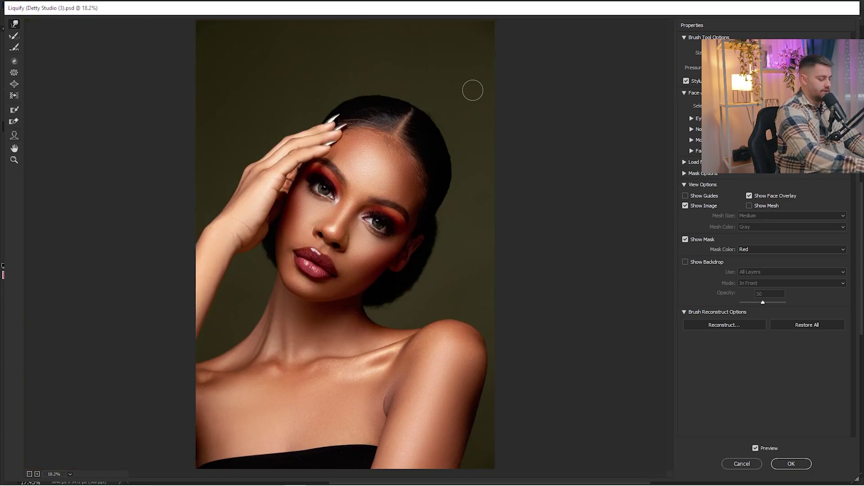
key(p)
key(p)
key(p)
key(p)
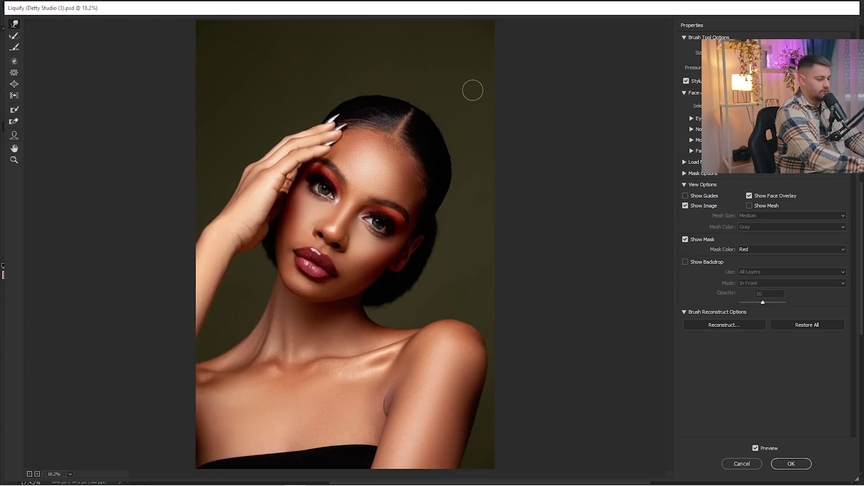
key(p)
key(p)
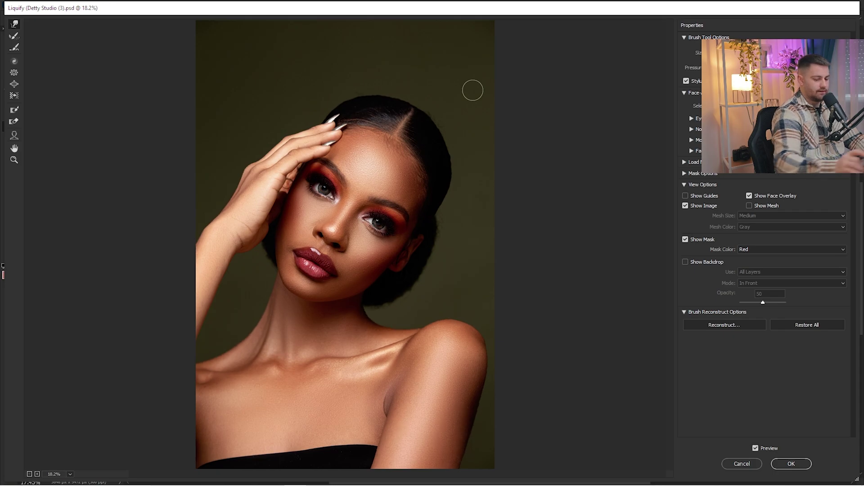
click(774, 452)
click(773, 452)
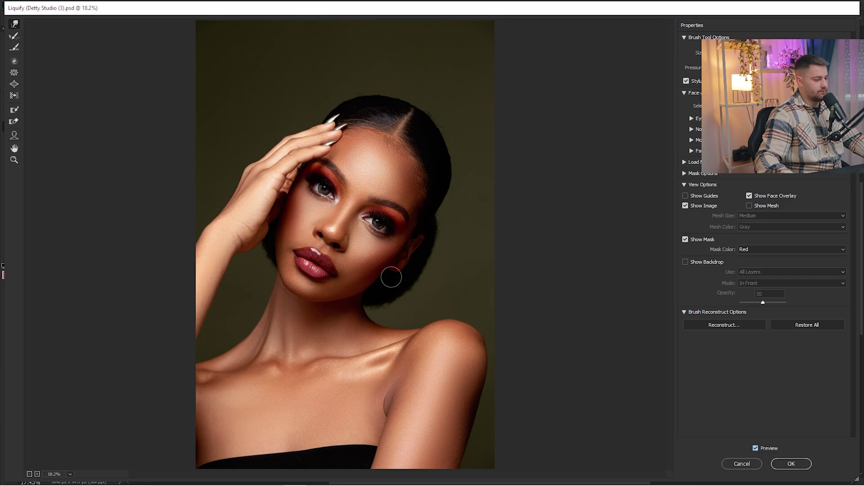
click(785, 462)
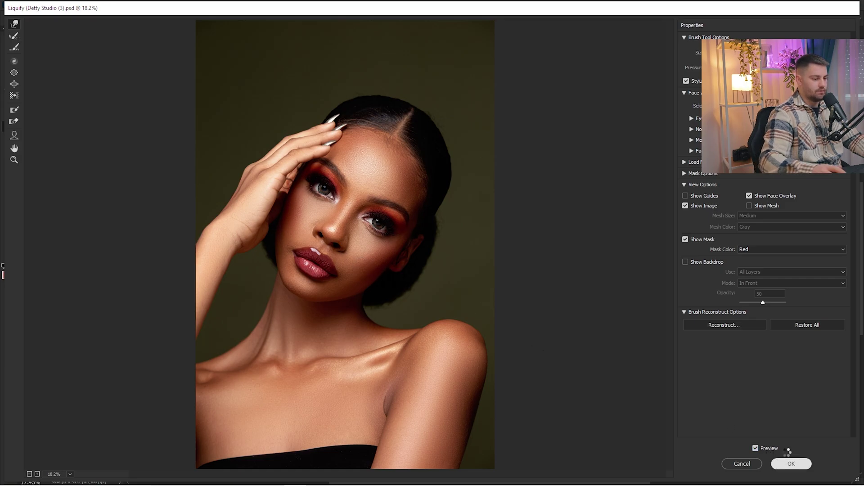
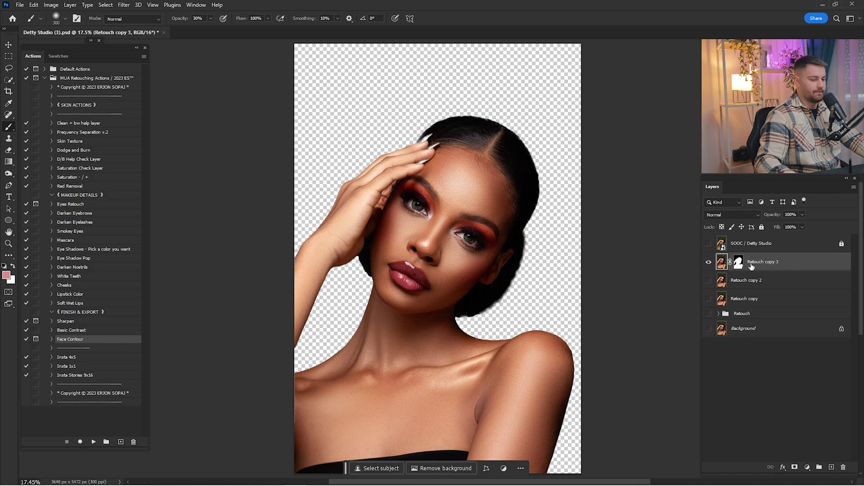
Check the masked cutout on Retouch copy 3, and add a Solid Color fill layer directly above Retouch copy 2
click(708, 262)
click(708, 262)
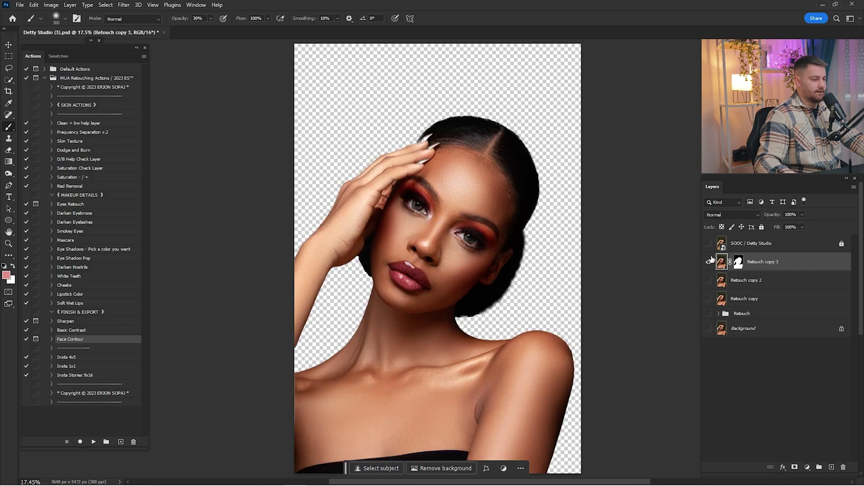
click(756, 283)
click(812, 470)
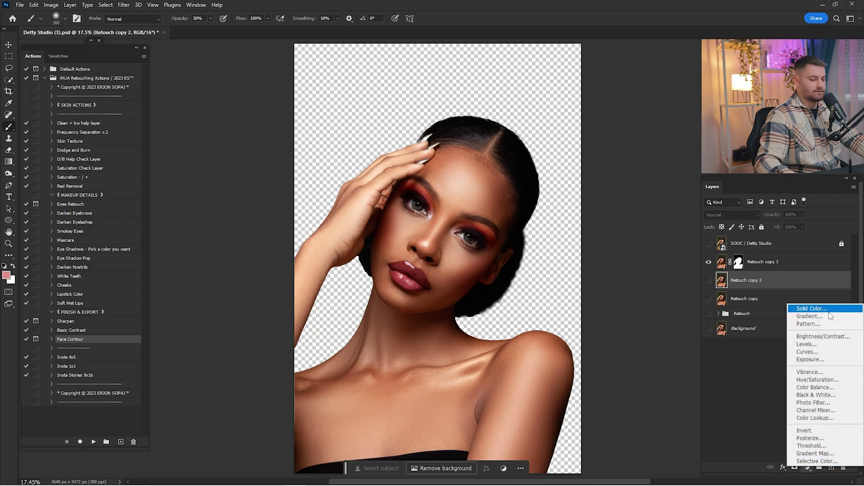
click(805, 305)
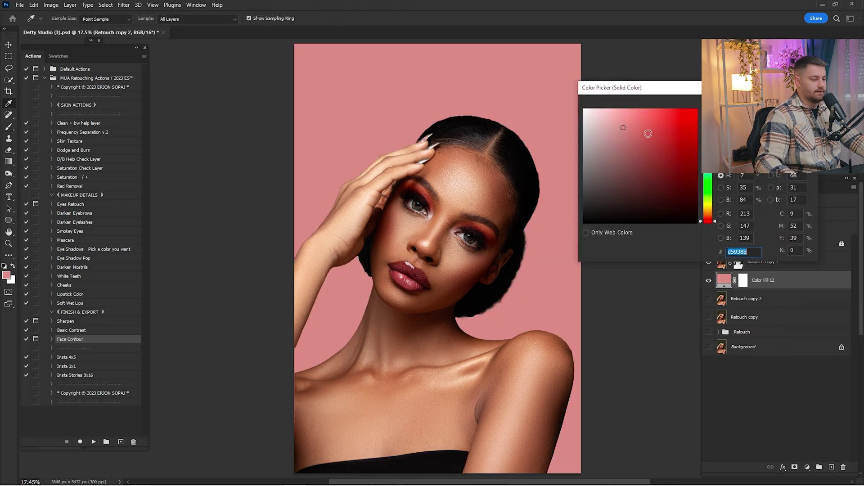
Try red, olive and brown tones for the background fill, and set its color to tan b17e53
drag(646, 127, 689, 109)
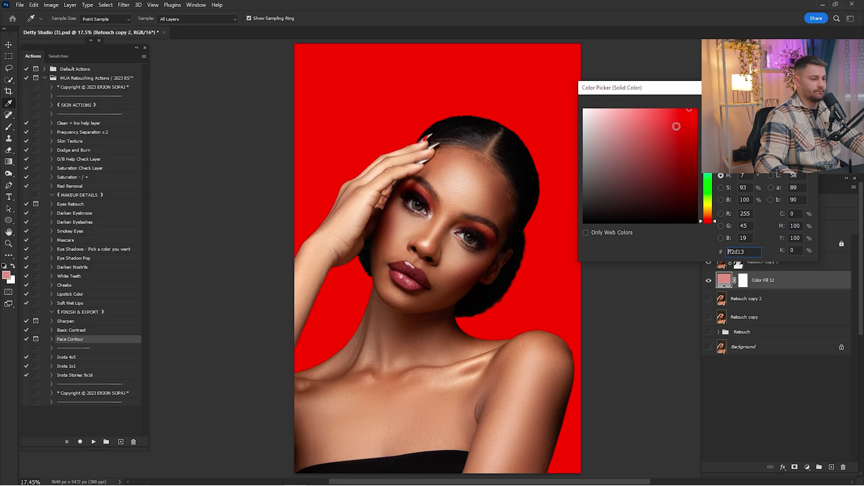
mouse_move(676, 126)
mouse_down()
mouse_move(667, 189)
mouse_move(638, 187)
mouse_move(629, 162)
mouse_move(680, 130)
mouse_move(694, 133)
mouse_move(692, 149)
mouse_up()
mouse_move(711, 180)
mouse_down()
mouse_move(712, 222)
mouse_move(656, 168)
mouse_move(651, 144)
mouse_up()
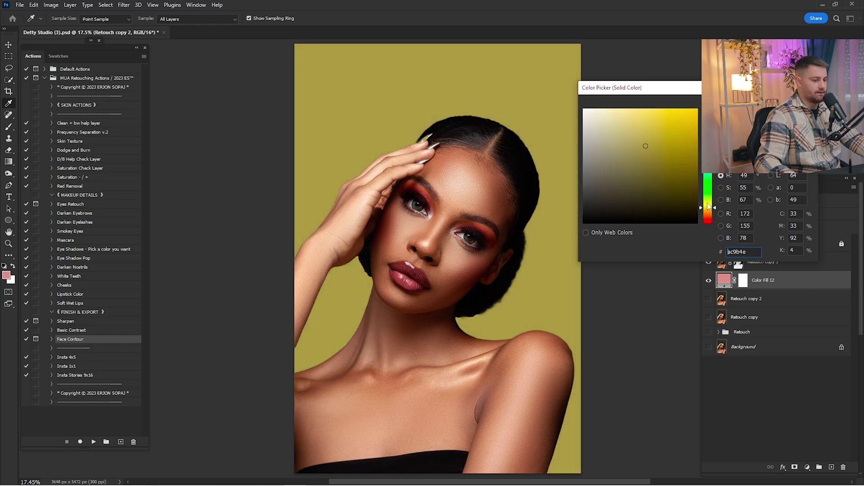
drag(708, 207, 713, 220)
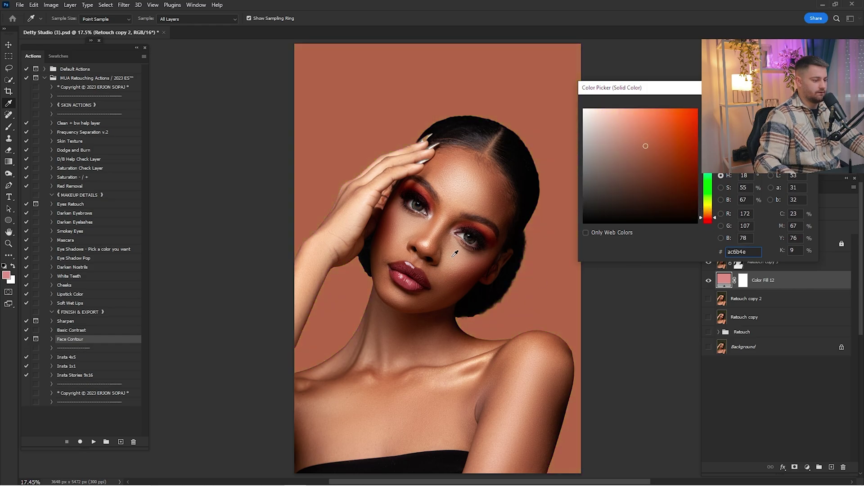
click(457, 221)
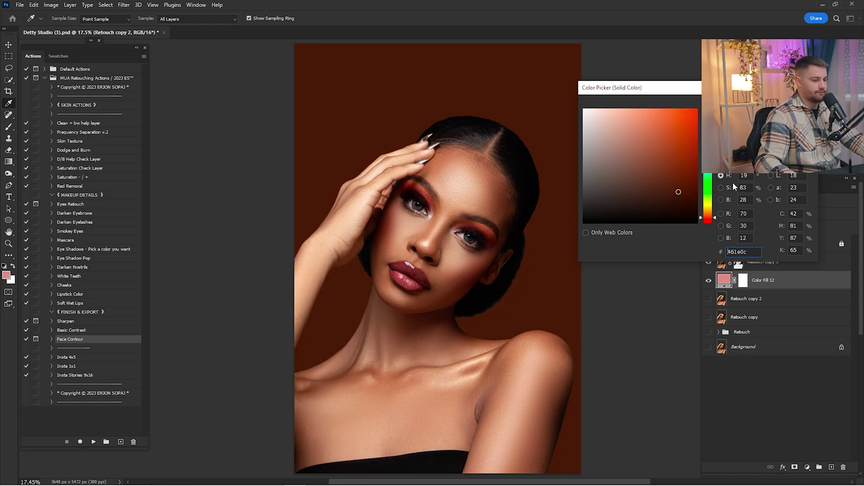
mouse_move(682, 193)
mouse_down()
mouse_move(650, 133)
mouse_move(631, 127)
mouse_move(653, 128)
mouse_up()
key(Return)
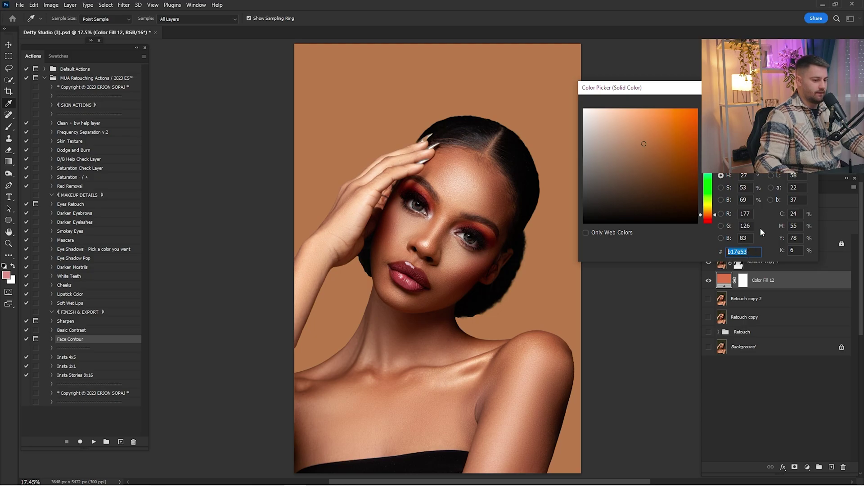
click(786, 103)
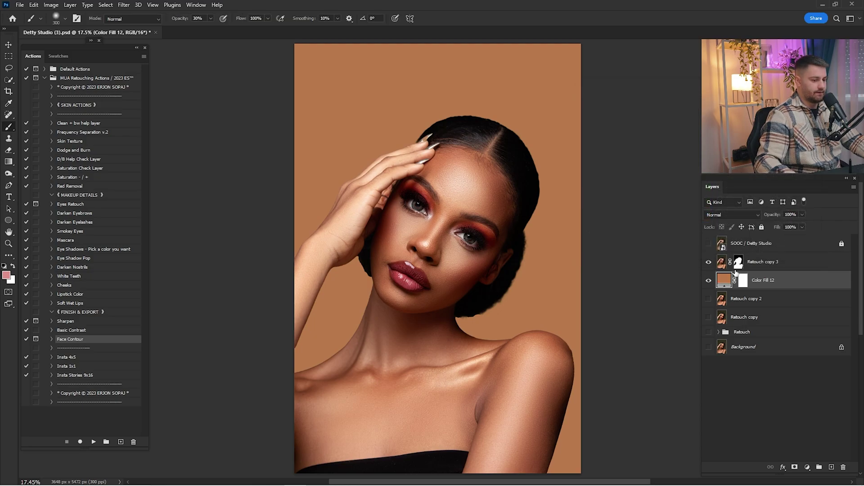
Compare the new tan background version with the unedited photo using the SOOC / Detty Studio layer
click(707, 244)
click(707, 244)
click(707, 244)
click(707, 243)
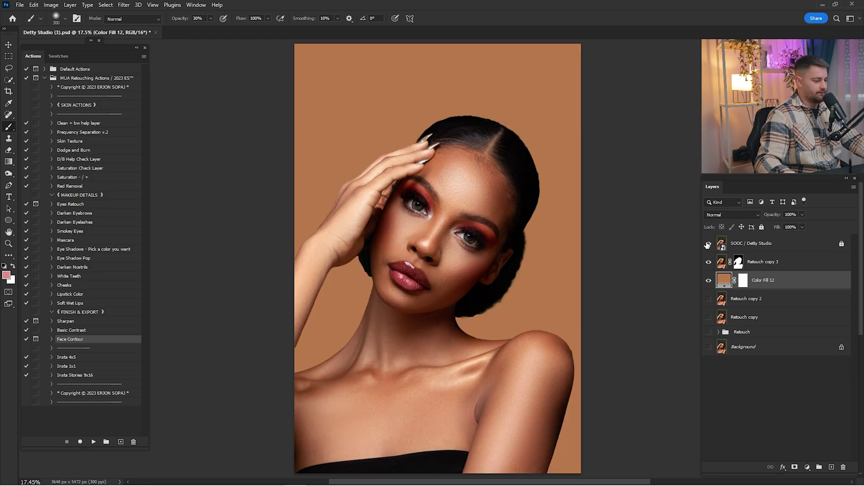
click(707, 244)
click(708, 244)
Examine the cutout edges of Retouch copy 3 around the hair, hand and shoulder, and compare the portrait with the SOOC / Detty Studio layer
click(735, 261)
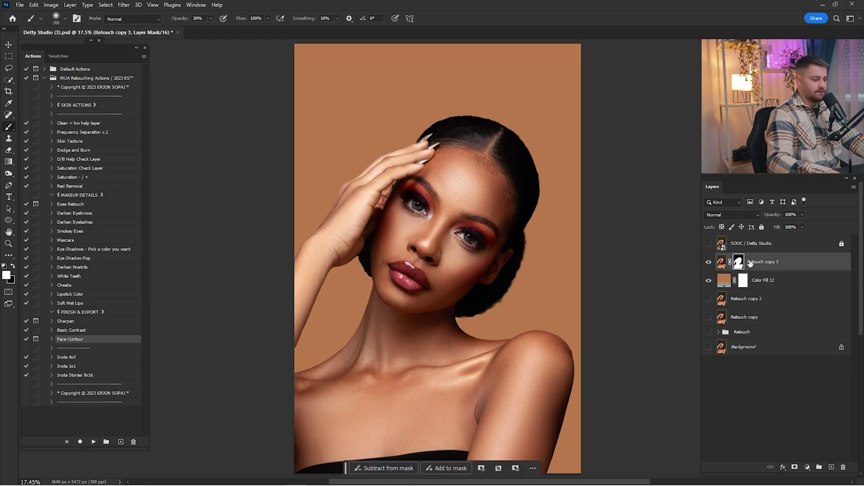
key(z)
drag(492, 328, 423, 231)
drag(564, 326, 538, 234)
drag(477, 90, 521, 270)
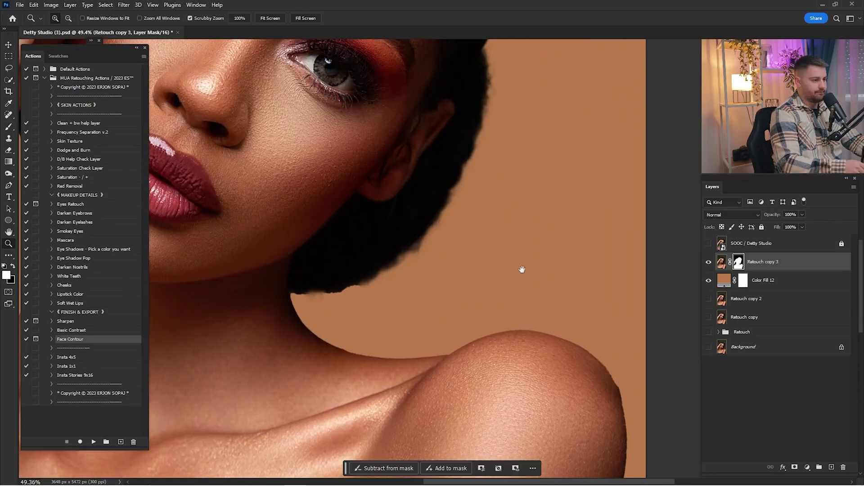
drag(510, 106, 564, 150)
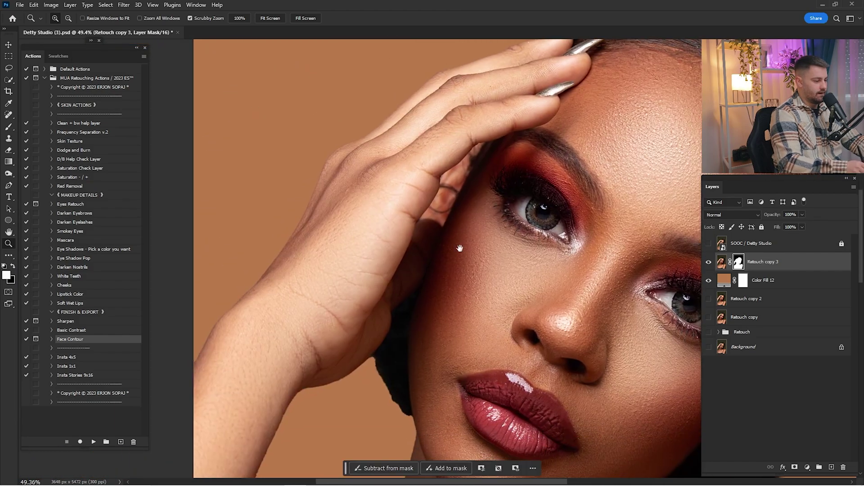
drag(457, 247, 478, 288)
drag(450, 203, 496, 234)
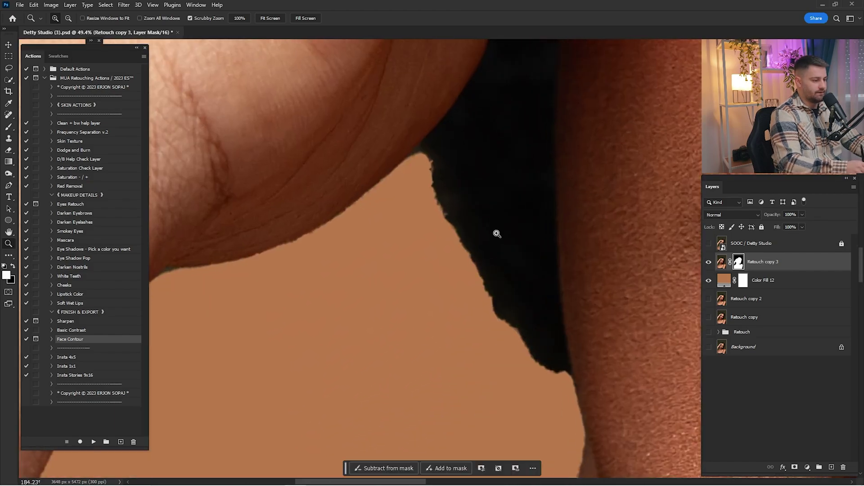
drag(485, 263, 525, 258)
drag(525, 258, 479, 259)
drag(576, 274, 416, 164)
drag(547, 275, 452, 277)
drag(454, 277, 315, 243)
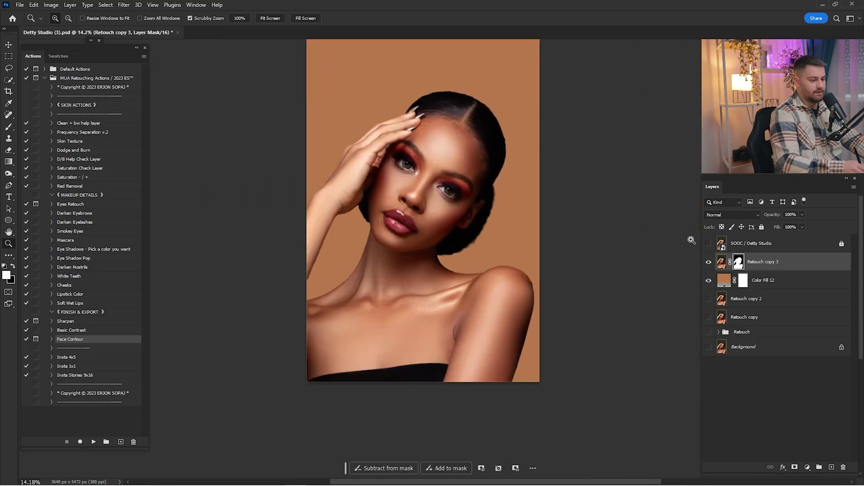
click(709, 244)
click(709, 244)
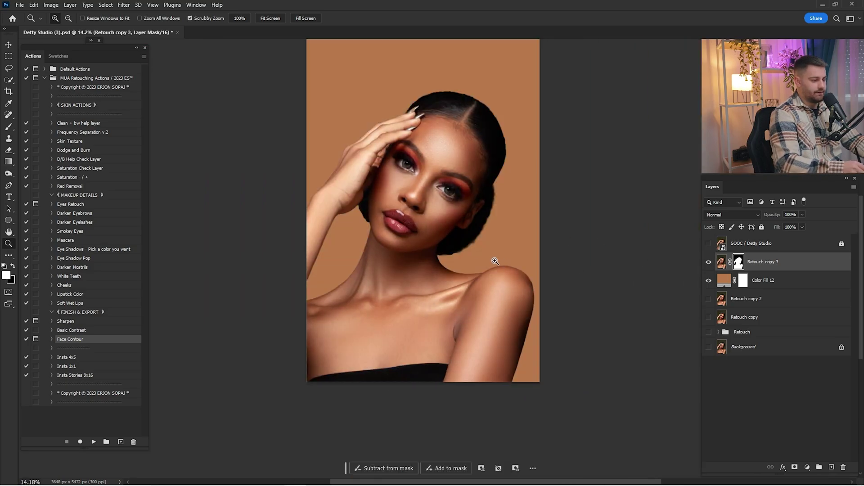
Display the Retouch copy 3 mask alone, soften its edge beneath the hair with the Blur tool, and return to the image
drag(495, 256, 527, 260)
drag(396, 289, 558, 261)
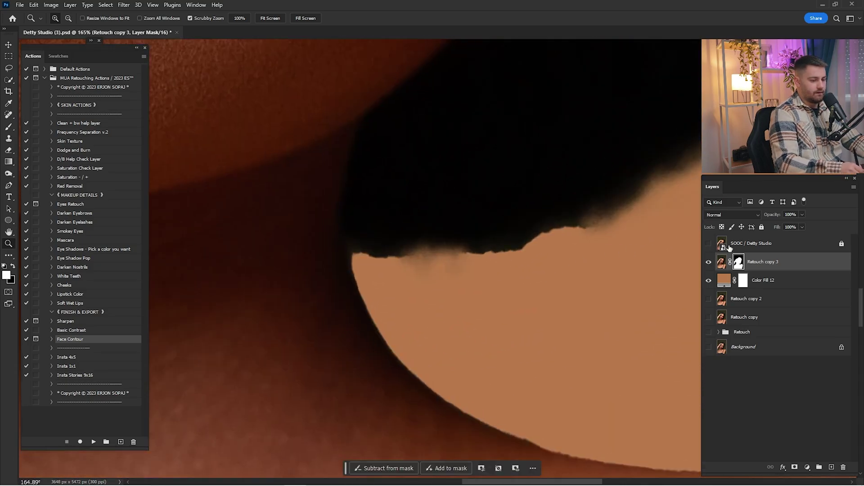
alt+click(738, 264)
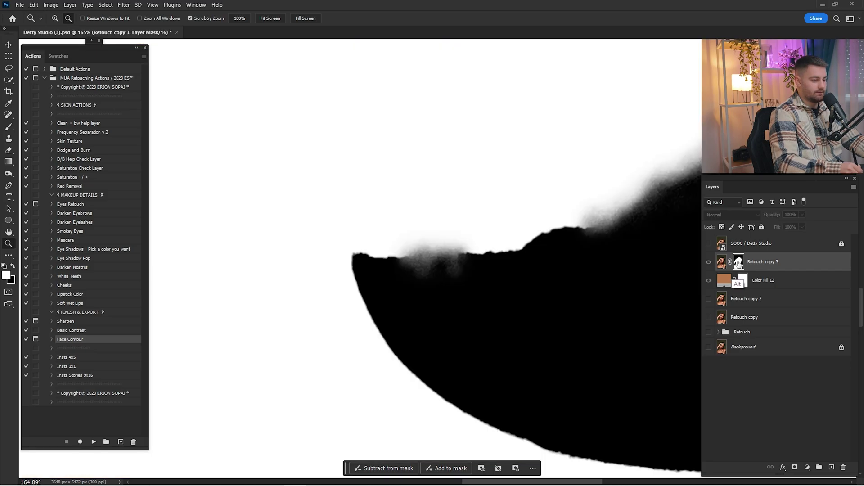
right_click(11, 129)
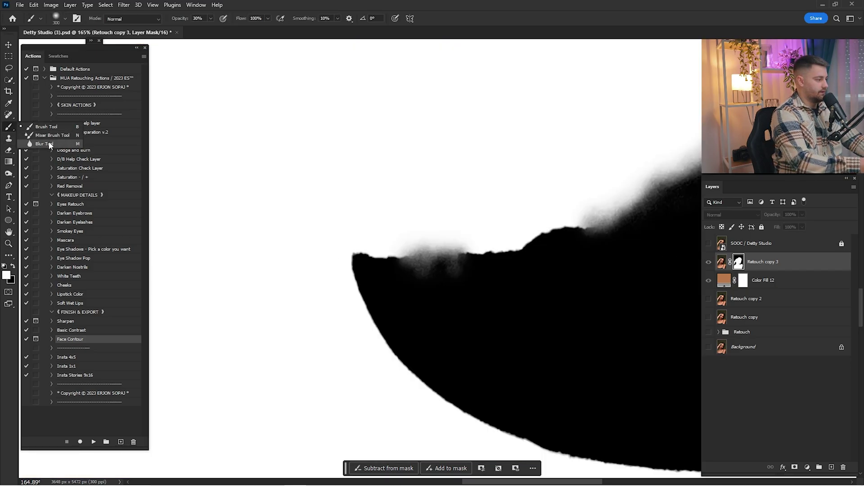
click(50, 144)
key(bracketleft)
key(bracketleft)
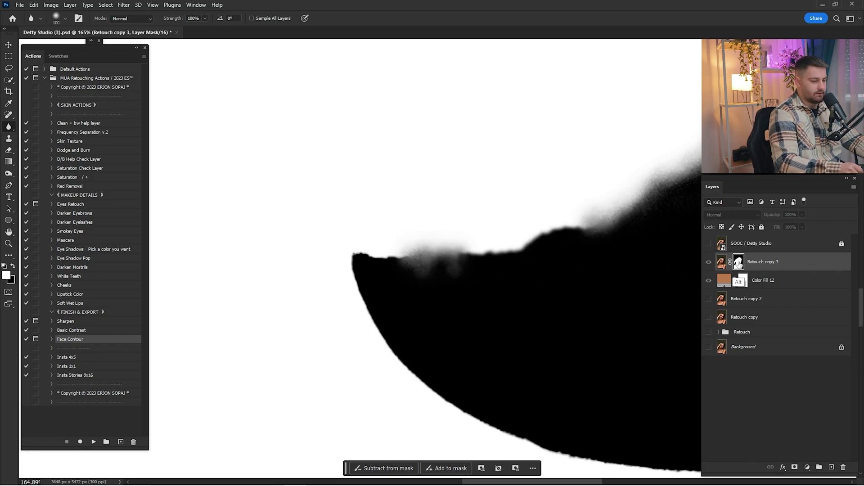
alt+click(738, 264)
Blur the mask further along the lower hair edge above the neck with the Blur tool at 100% strength
drag(594, 248, 576, 258)
drag(576, 258, 523, 283)
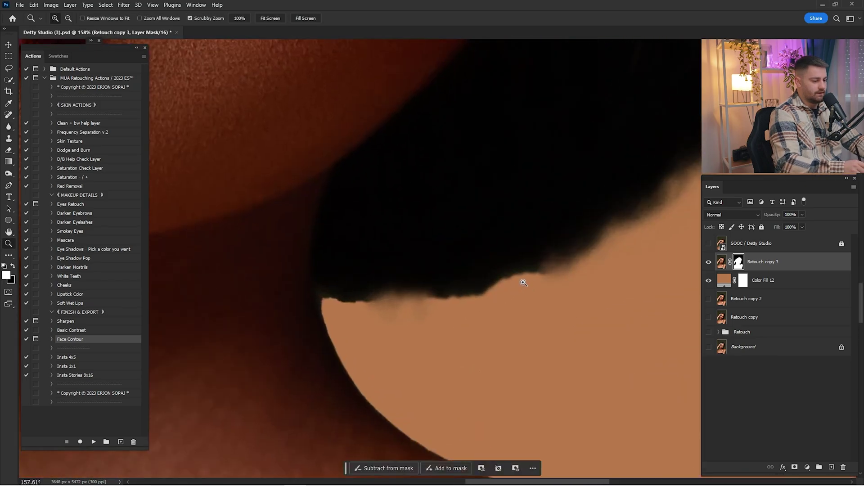
key(r)
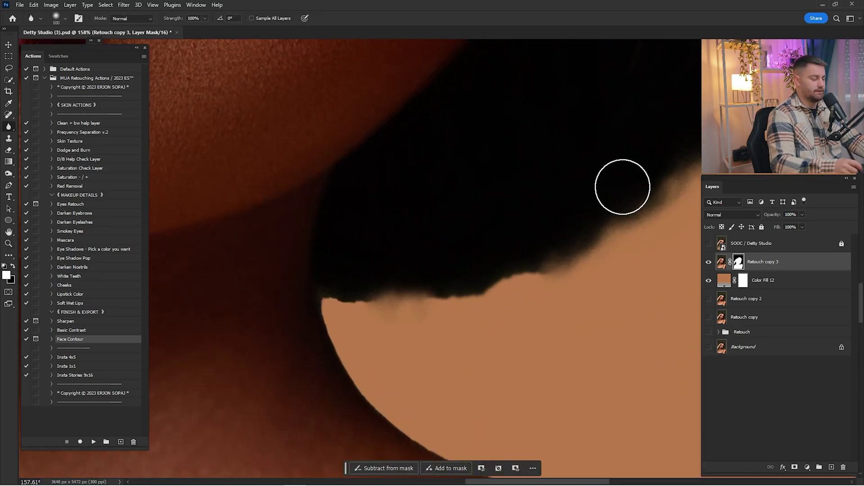
Paint black on the Retouch copy 3 mask with a size 30 brush to smooth the jagged hair edge between hand and cheek
key(x)
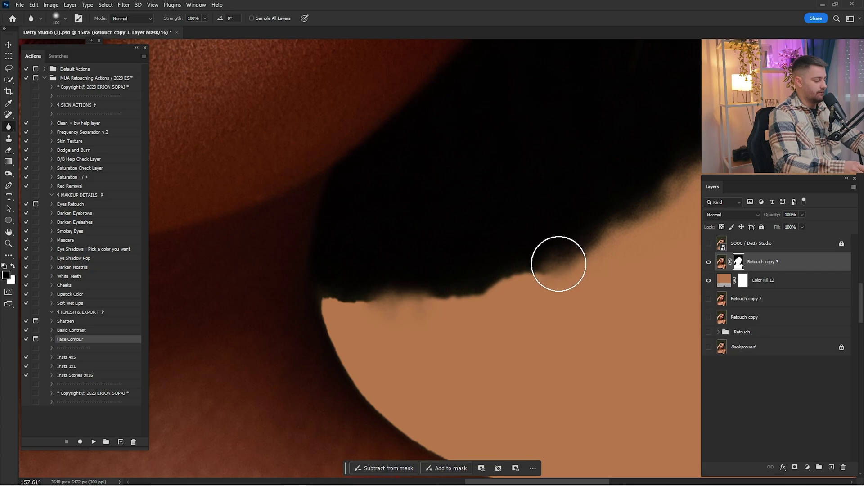
key(b)
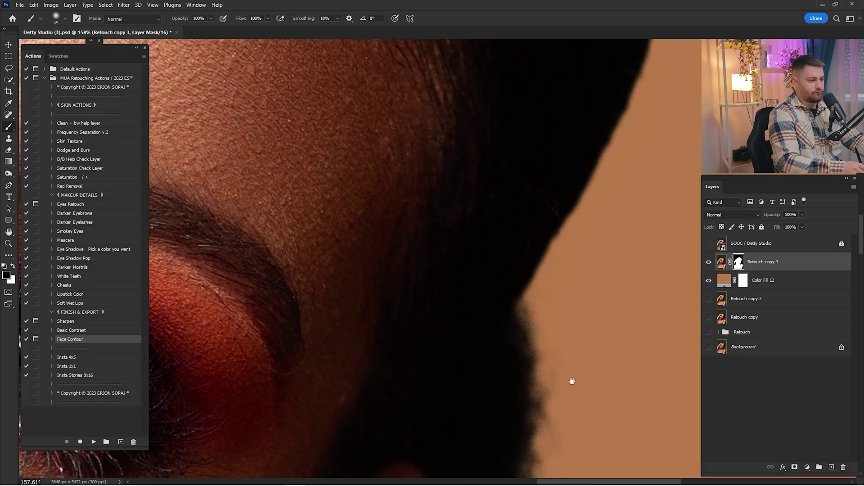
drag(571, 381, 482, 211)
drag(482, 252, 590, 160)
drag(428, 356, 608, 90)
mouse_move(459, 311)
mouse_down()
mouse_move(465, 192)
mouse_move(373, 131)
mouse_up()
drag(488, 185, 522, 210)
drag(474, 228, 499, 252)
key(bracketleft)
key(bracketleft)
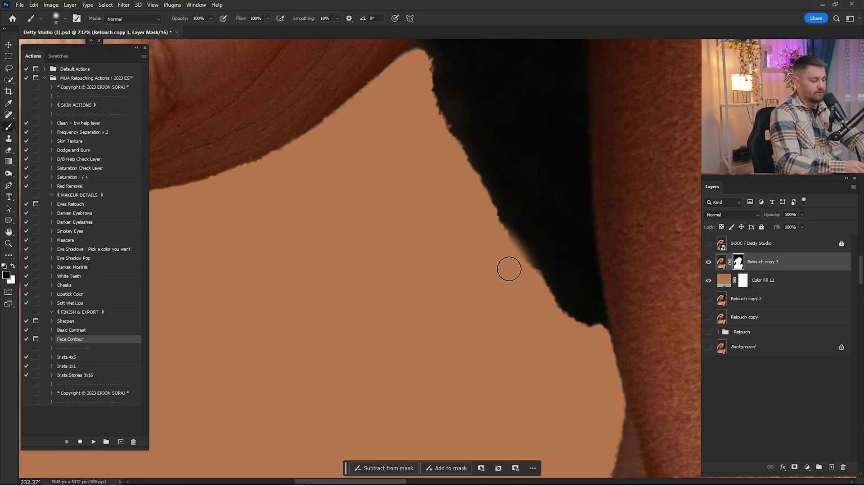
mouse_move(542, 303)
mouse_down()
mouse_move(553, 322)
mouse_move(538, 297)
mouse_move(506, 284)
mouse_up()
mouse_move(393, 77)
mouse_down()
mouse_move(467, 233)
mouse_move(561, 352)
mouse_move(496, 248)
mouse_up()
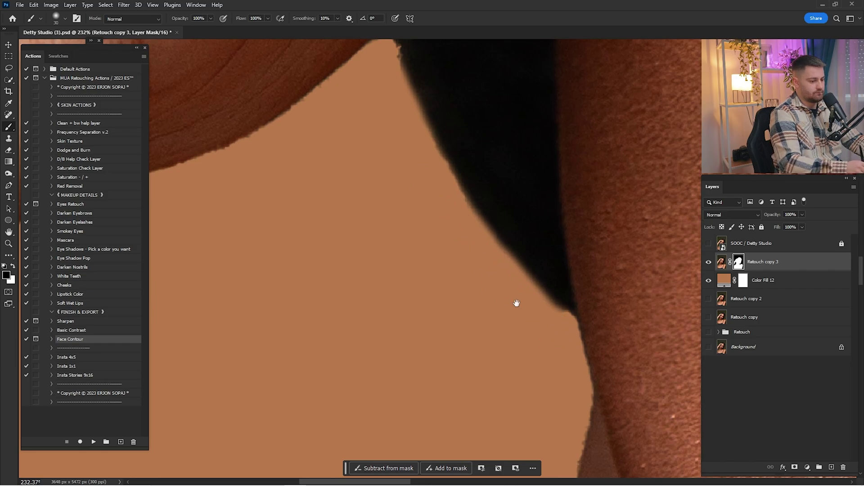
Soften the mask edge along the shoulder and neck below the raised arm with the Blur tool at size 200
drag(516, 303, 521, 180)
drag(519, 220, 492, 235)
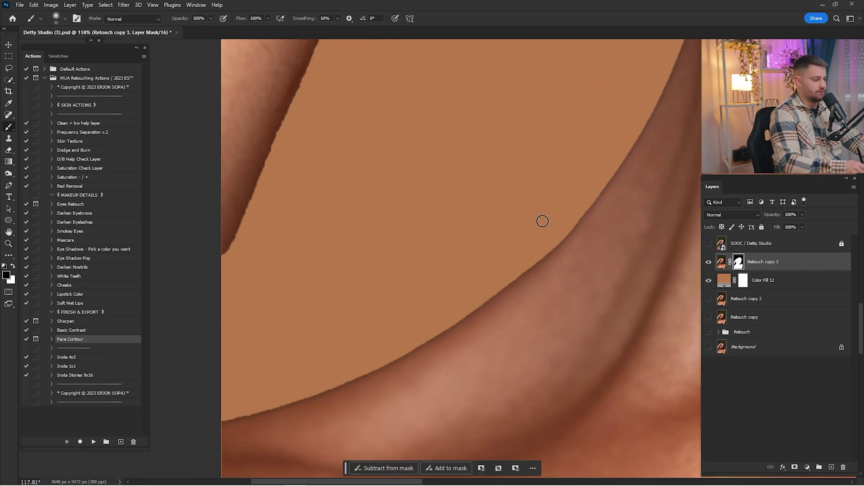
right_click(13, 128)
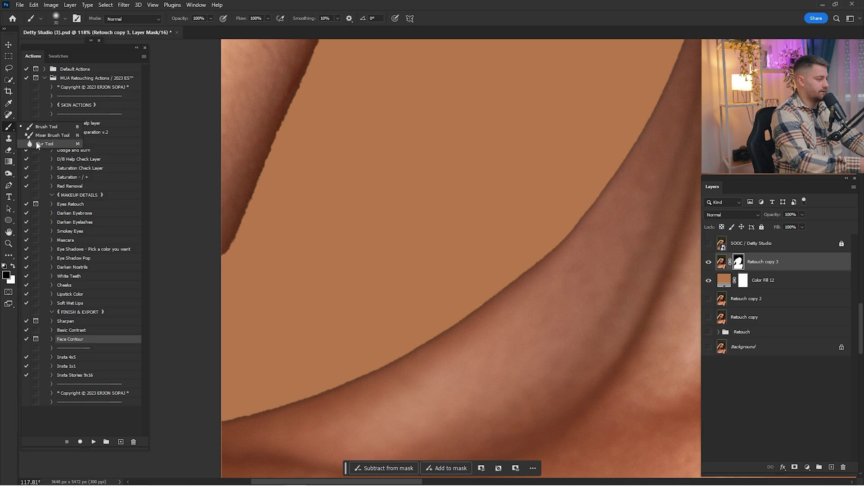
click(38, 144)
drag(396, 328, 528, 239)
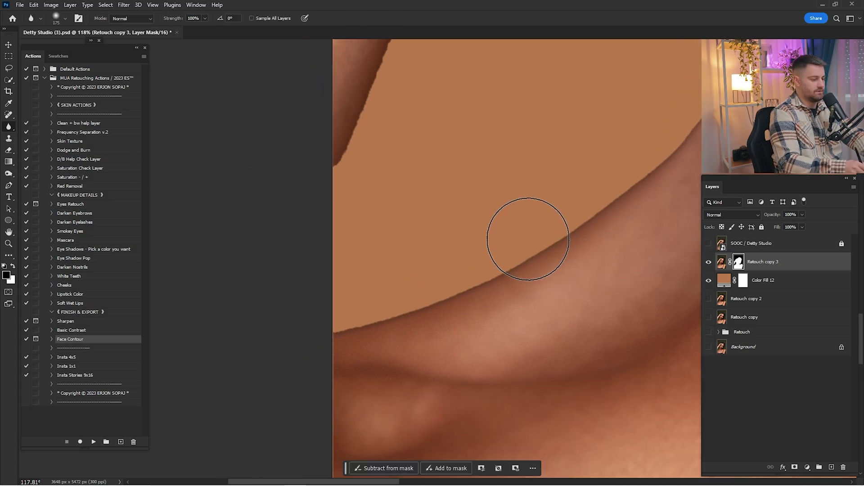
drag(628, 183, 475, 282)
key(bracketright)
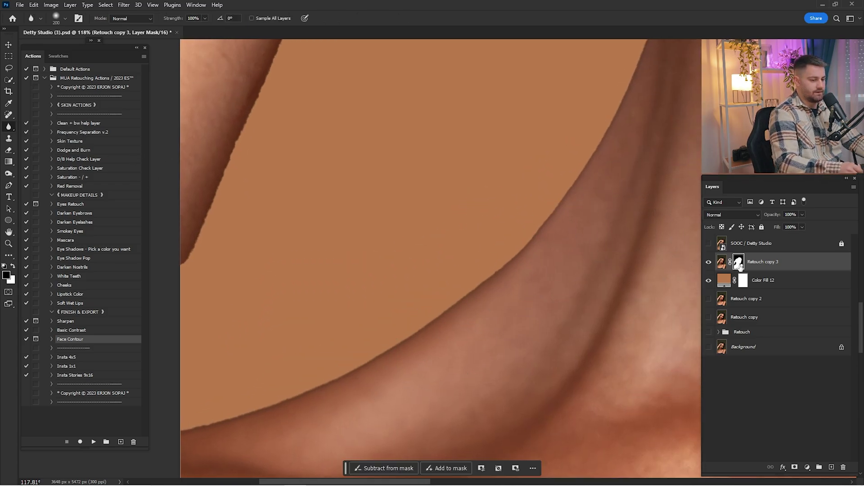
drag(584, 259, 537, 347)
mouse_move(532, 264)
mouse_down()
mouse_move(470, 347)
mouse_move(549, 244)
mouse_up()
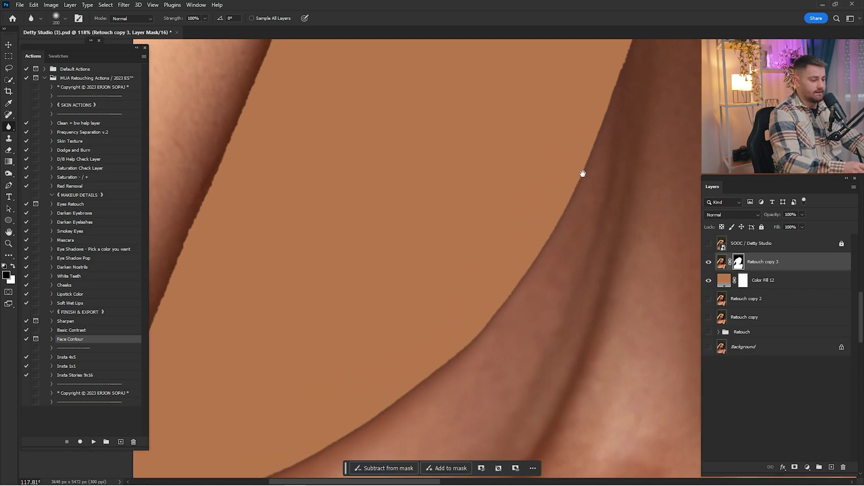
mouse_move(583, 174)
mouse_down()
mouse_move(482, 353)
mouse_move(528, 189)
mouse_up()
drag(529, 177, 516, 306)
drag(516, 307, 519, 200)
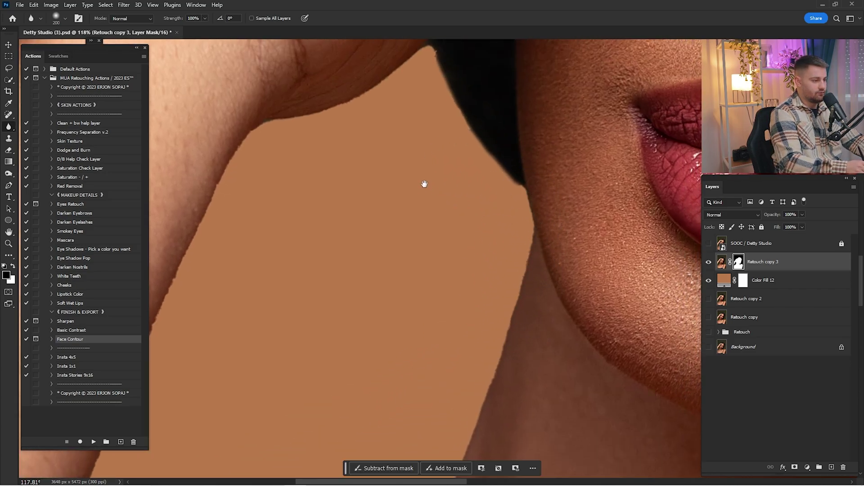
Blur the mask edge along the inner forearm and wrist, and go over the neck outline
drag(424, 184, 552, 302)
drag(556, 174, 513, 198)
mouse_move(460, 235)
mouse_down()
mouse_move(561, 136)
mouse_move(524, 141)
mouse_move(498, 175)
mouse_up()
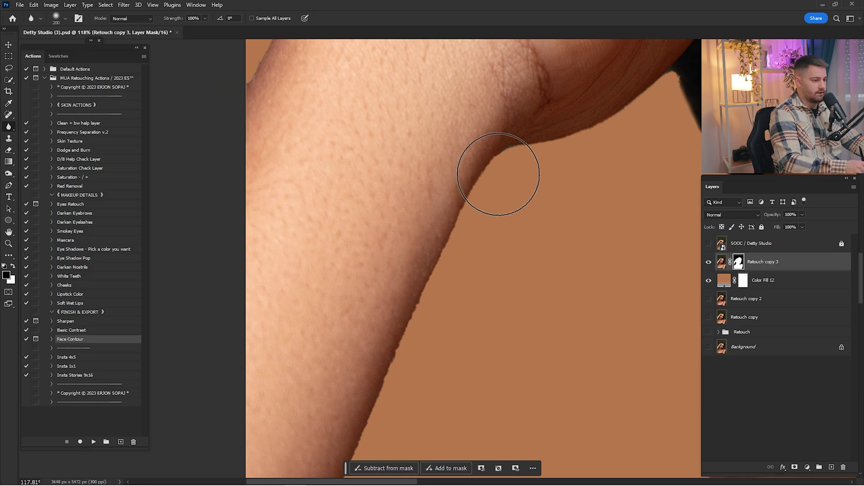
drag(427, 306, 477, 182)
mouse_move(401, 344)
mouse_down()
mouse_move(463, 131)
mouse_move(374, 360)
mouse_up()
drag(596, 258, 432, 387)
drag(531, 432, 363, 368)
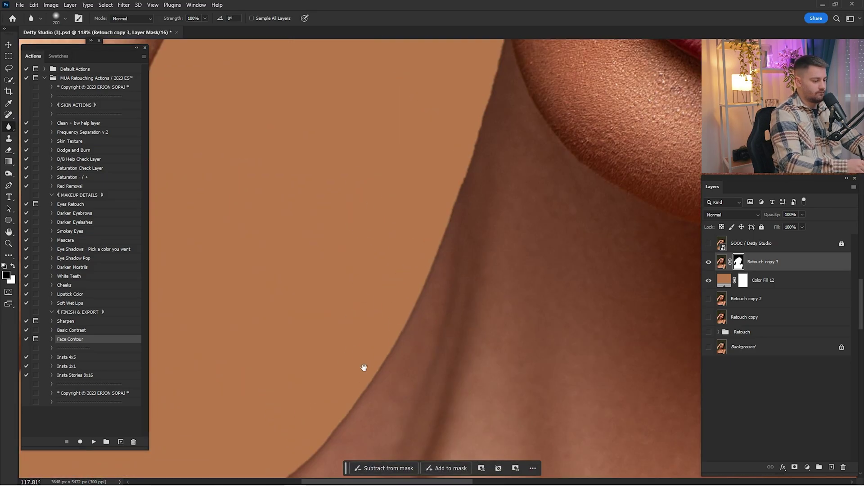
drag(540, 324, 373, 306)
mouse_move(412, 294)
mouse_down()
mouse_move(370, 294)
mouse_move(392, 294)
mouse_up()
Smooth the outer shoulder contour on the mask with a size 20 black brush, and compare the portrait with the unedited photo
mouse_move(675, 279)
mouse_down()
mouse_move(430, 218)
mouse_move(434, 59)
mouse_up()
drag(501, 171, 531, 414)
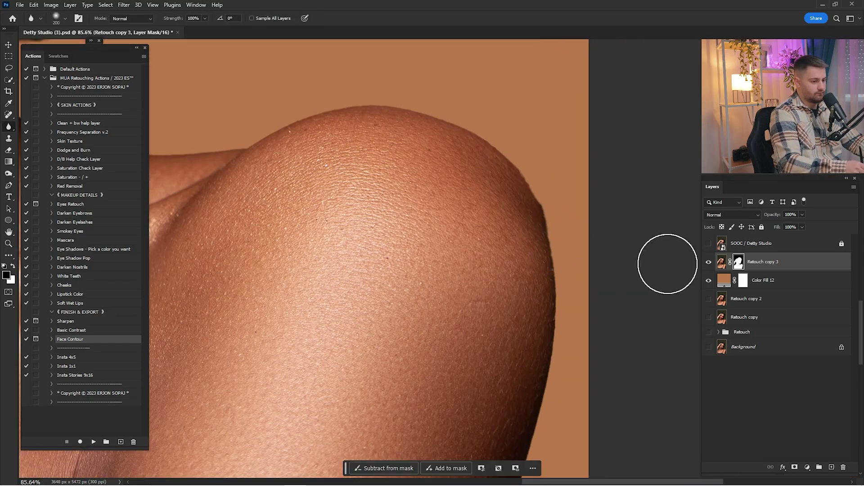
drag(543, 200, 607, 202)
key(b)
key(bracketleft)
key(bracketleft)
drag(546, 203, 566, 271)
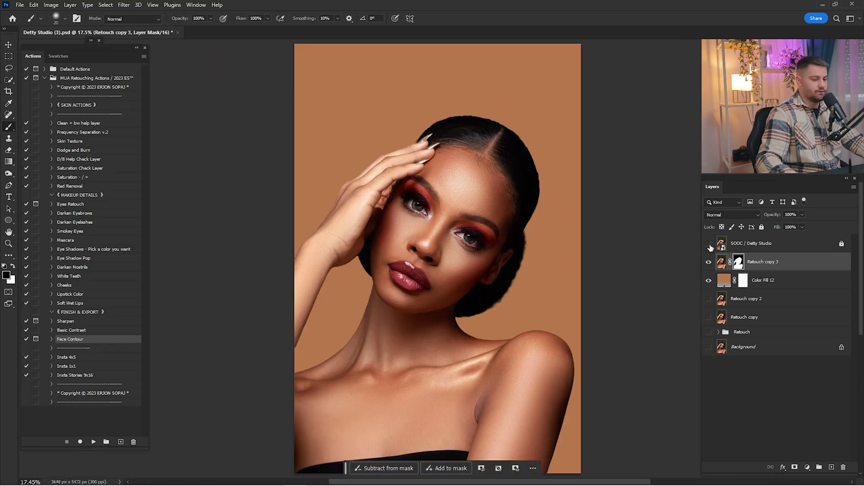
click(709, 244)
click(709, 244)
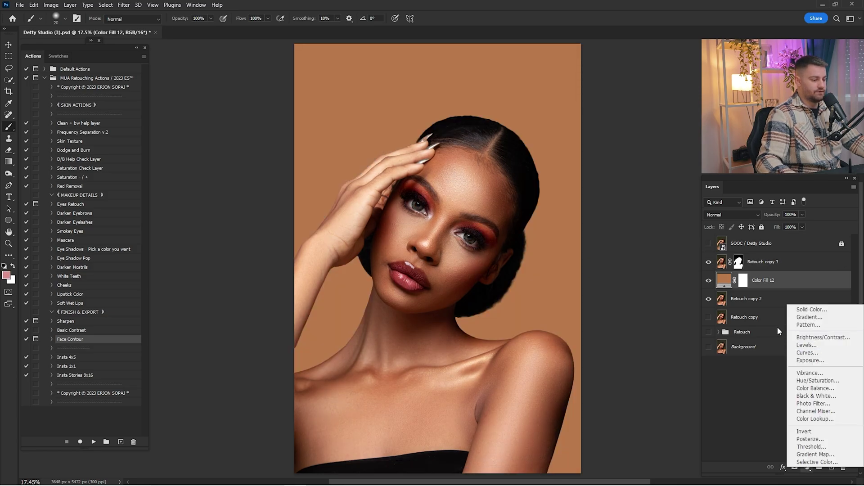
Add a Curves adjustment above Color Fill 12 and fill its black mask with a radial white gradient centered behind the subject
click(807, 352)
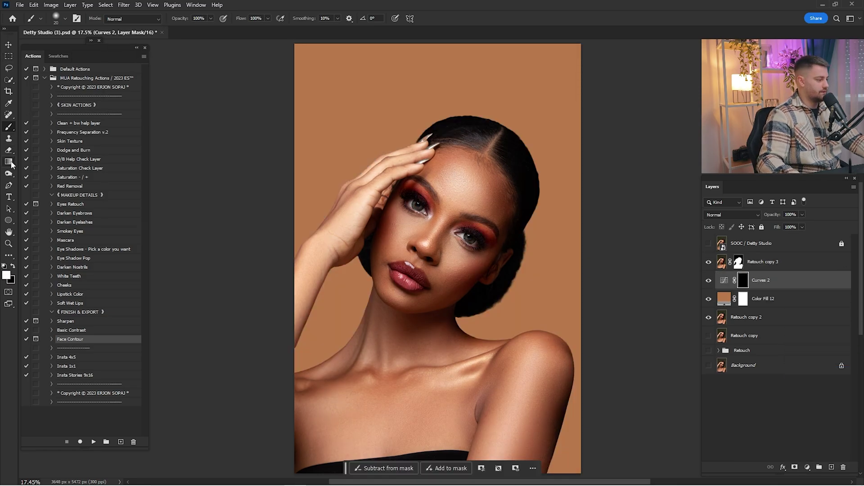
click(9, 162)
drag(443, 285, 640, 378)
Compare the background with and without the Curves 2 adjustment
click(723, 280)
click(708, 281)
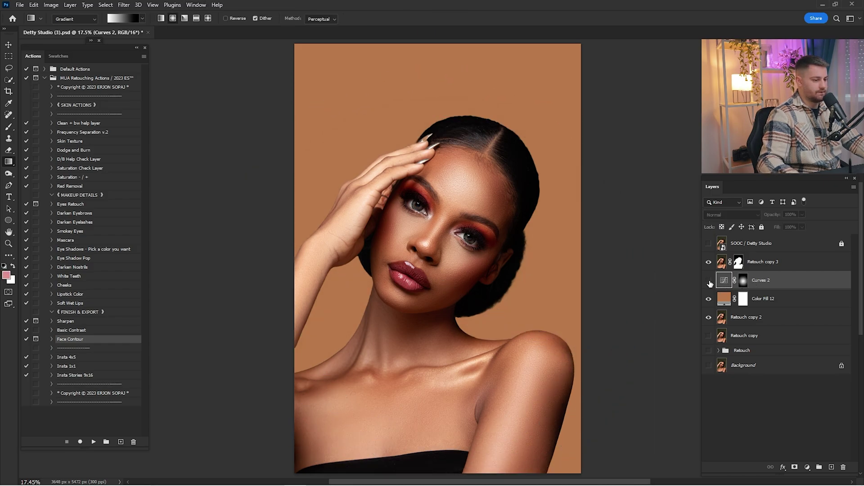
click(708, 281)
click(709, 281)
click(709, 281)
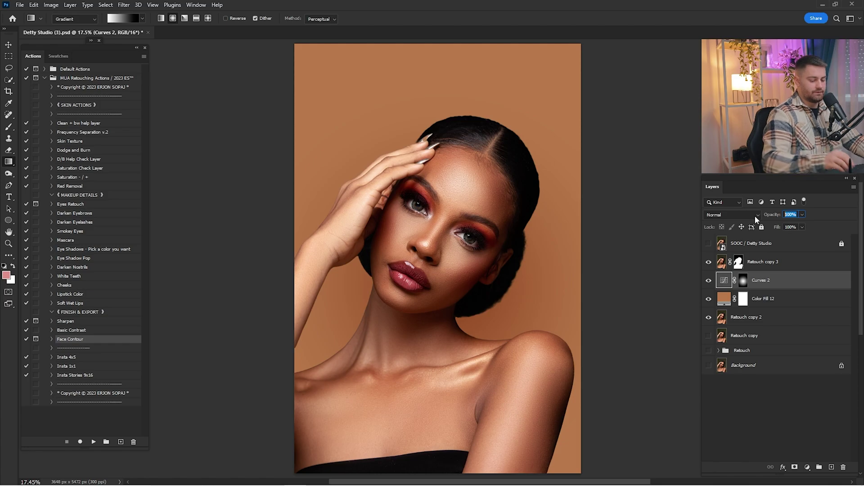
Compare the finished portrait and new background with the unedited photo on the SOOC / Detty Studio layer
click(753, 248)
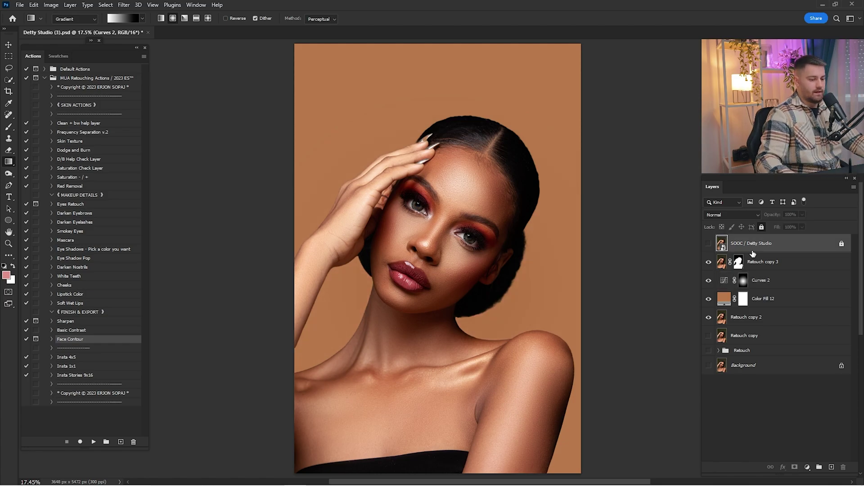
click(709, 243)
click(709, 243)
click(709, 244)
click(708, 243)
click(708, 245)
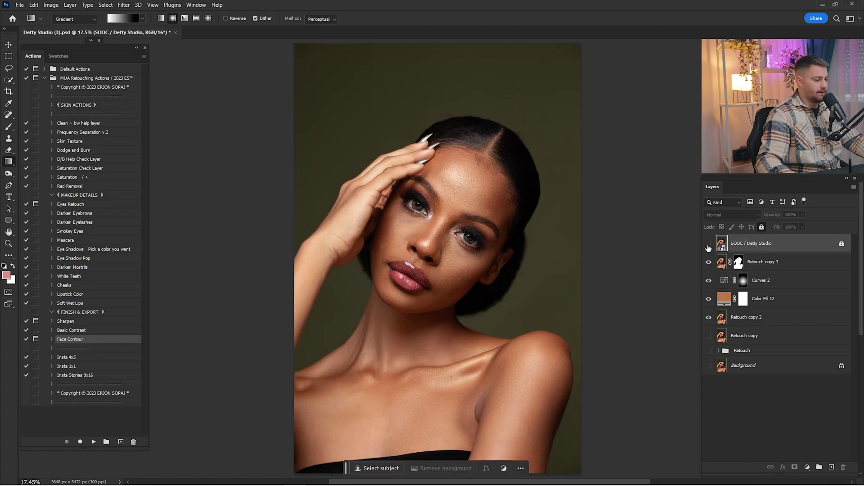
click(708, 245)
Save the document and group the layers from Retouch copy 3 down to Retouch copy 2 as Retouch 2
click(761, 262)
key(ctrl+s)
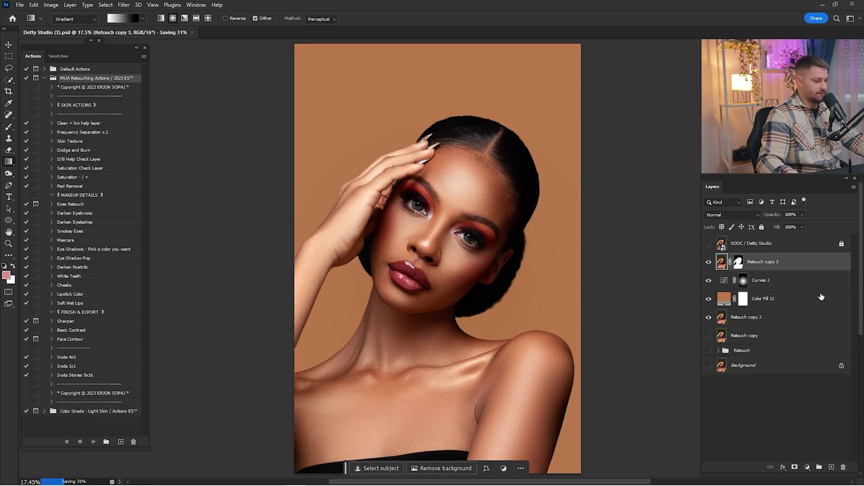
shift+click(770, 320)
right_click(758, 267)
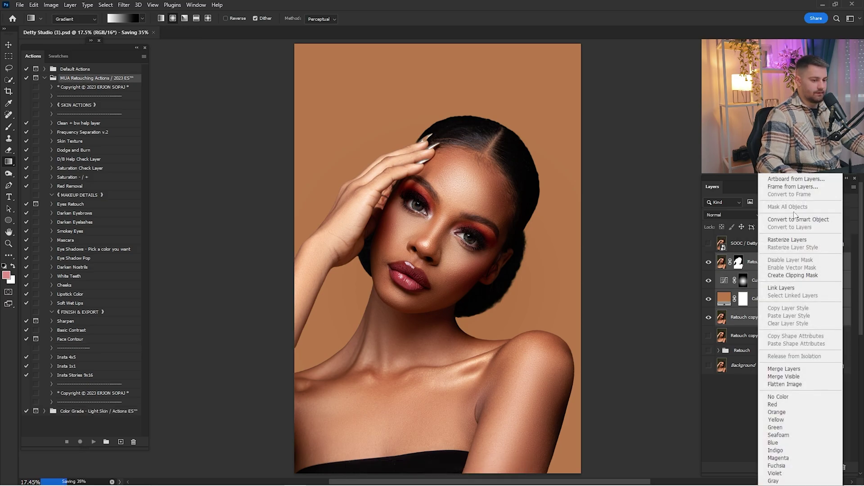
click(784, 147)
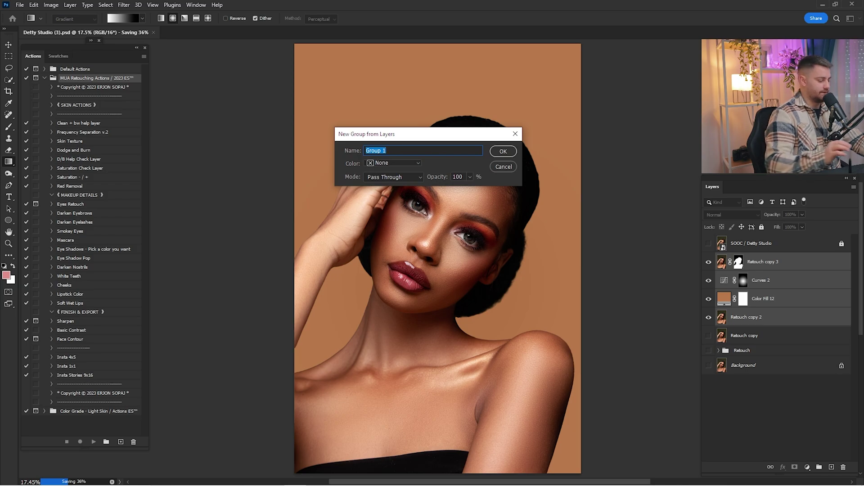
text(Retouch 2)
key(Return)
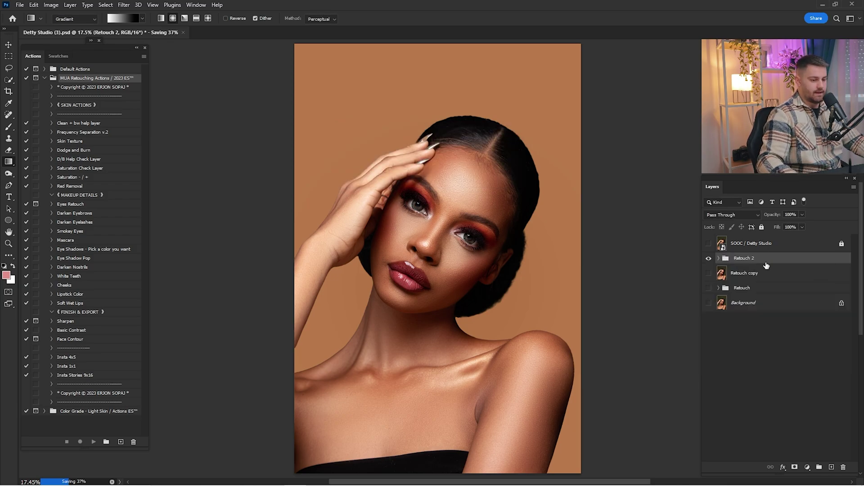
Duplicate the Retouch 2 group and merge the copy into a single layer
mouse_move(765, 259)
mouse_down()
mouse_move(765, 348)
mouse_move(830, 466)
mouse_up()
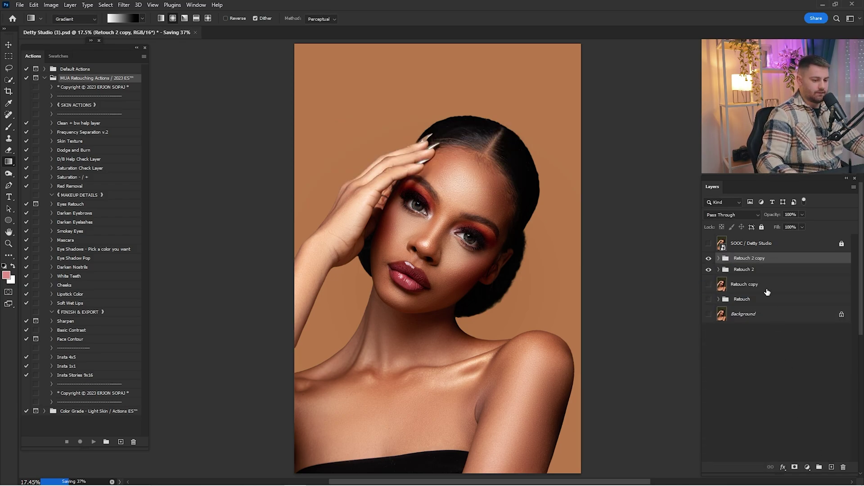
right_click(755, 258)
click(799, 386)
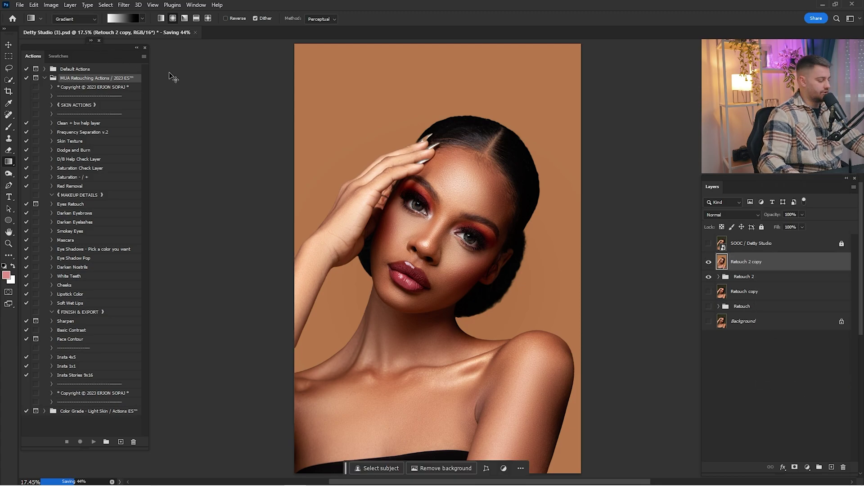
Copy the whole merged Retouch 2 copy image into a new document and merge it with the white background
key(ctrl+a)
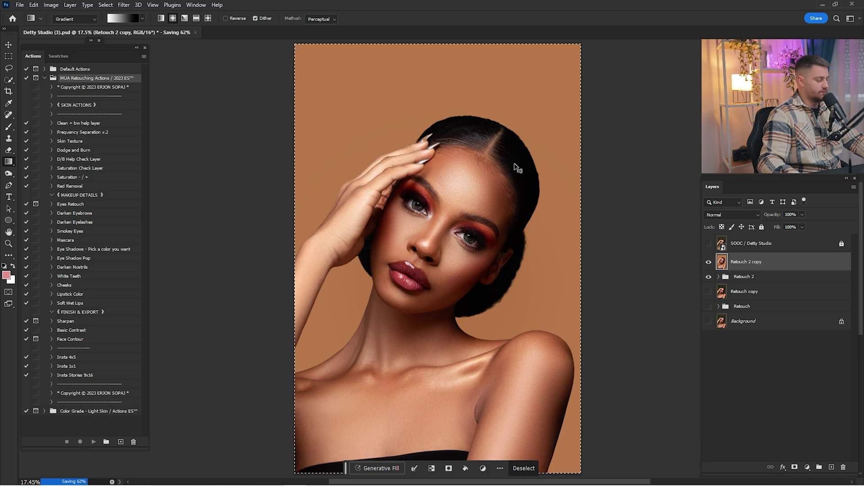
click(21, 6)
click(31, 14)
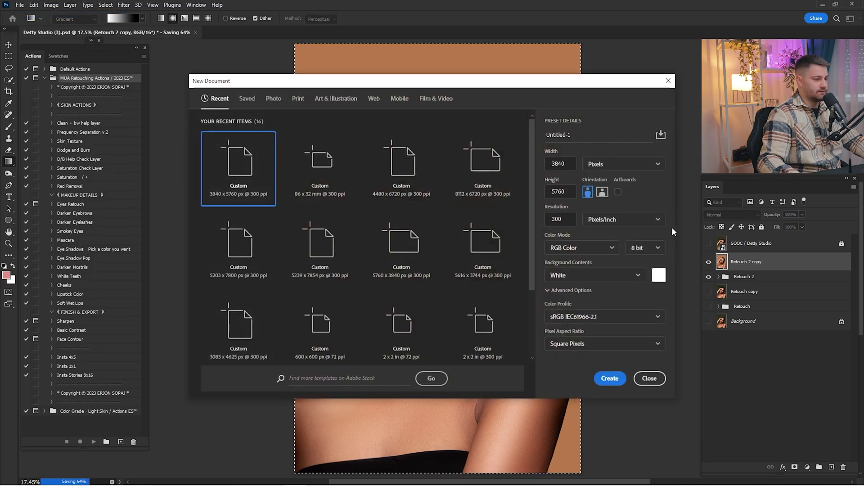
key(Return)
drag(611, 329, 613, 328)
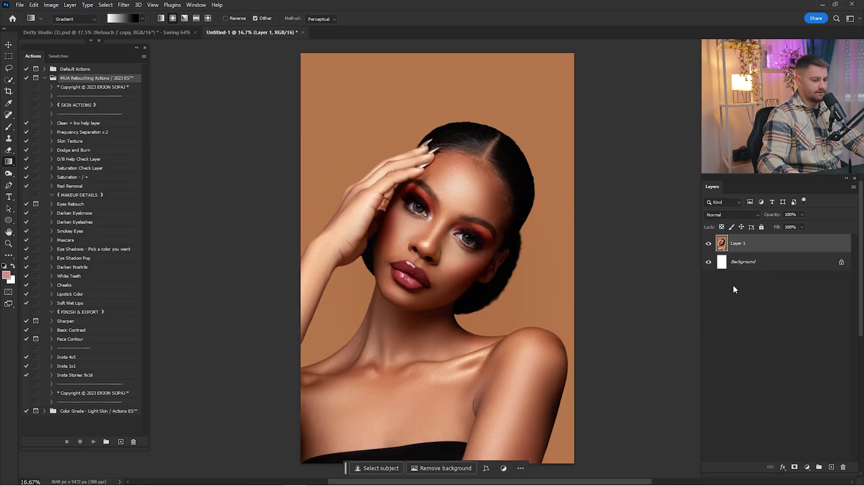
shift+click(746, 264)
key(ctrl+e)
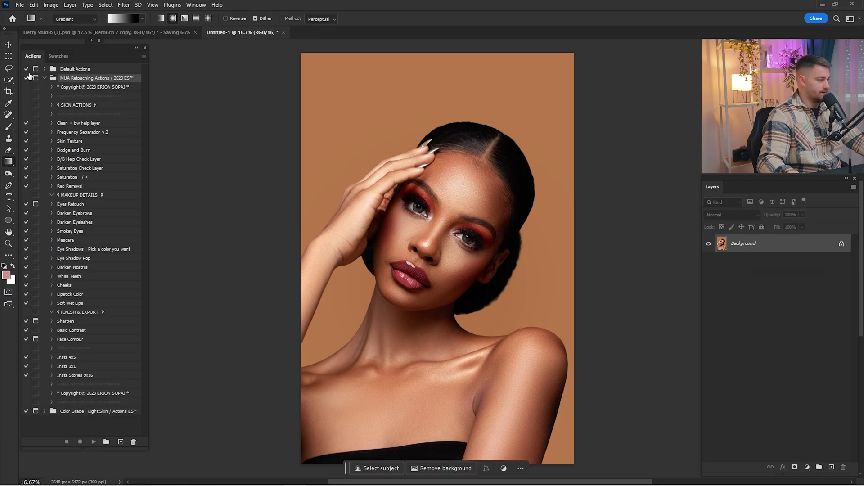
Expand the Color Grade - Light Skin action set in place of the MUA Retouching Actions and try its A1 grade
click(45, 78)
click(45, 87)
click(72, 105)
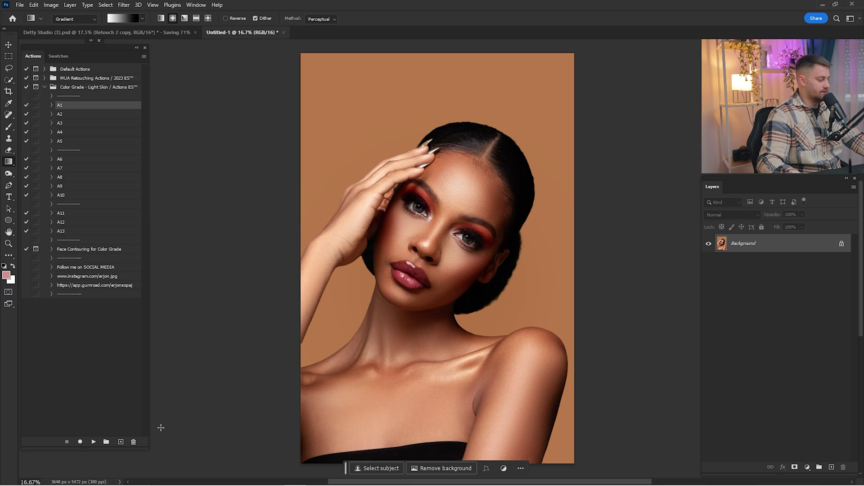
click(91, 442)
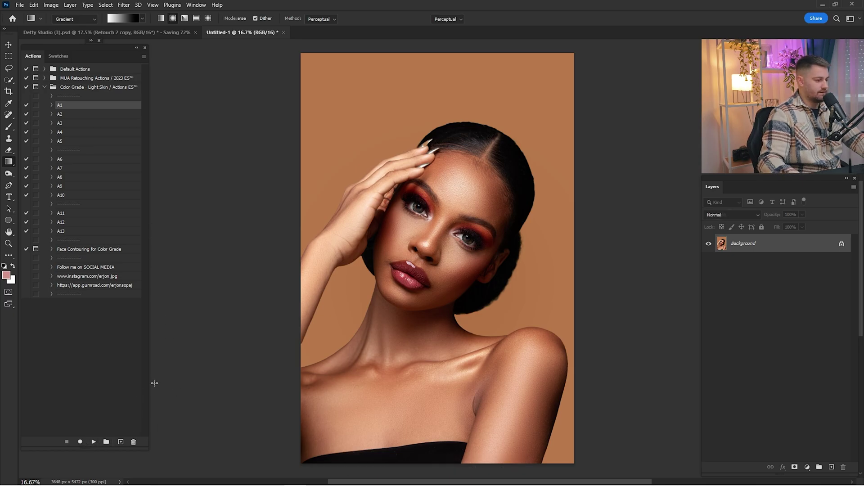
key(Delete)
Try the A4 color grade action on the flattened portrait and remove it
click(69, 132)
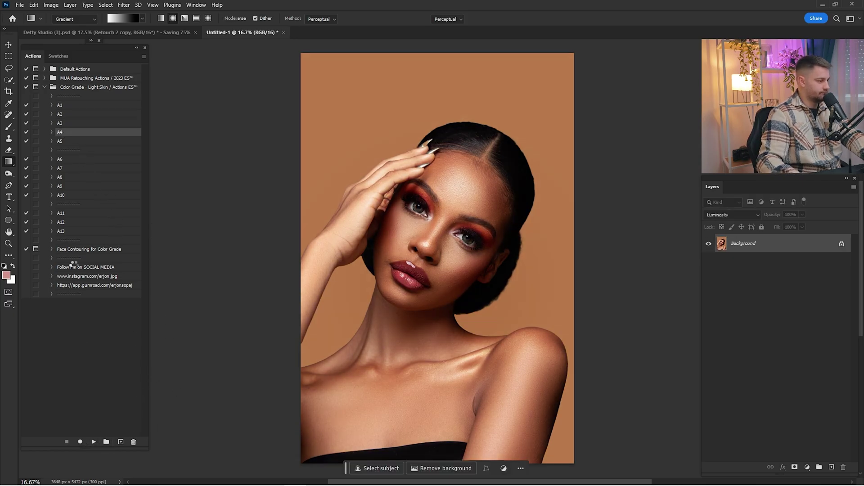
click(69, 141)
click(69, 132)
click(94, 442)
key(Delete)
Try the A8, A9 and A10 color grade actions on the flattened portrait
click(64, 159)
click(65, 168)
click(66, 178)
click(94, 442)
click(66, 186)
click(93, 442)
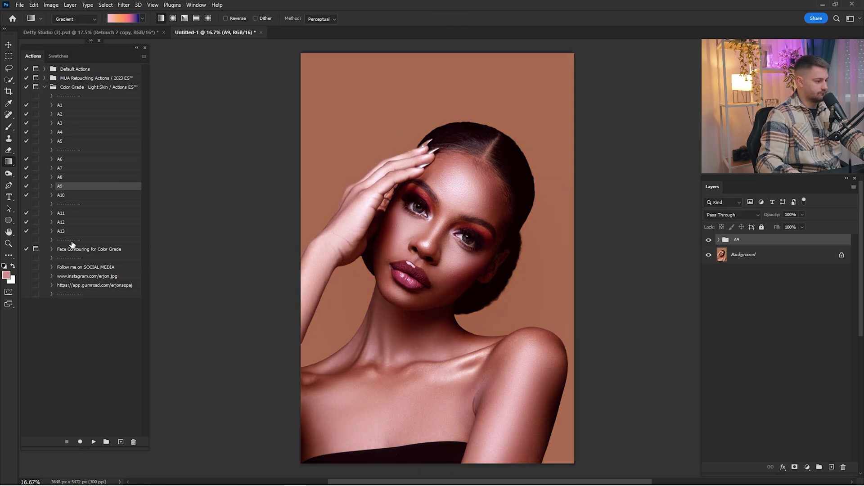
click(66, 195)
click(93, 442)
click(66, 213)
Apply the A2 color grade action and compare the portrait with and without it
click(66, 115)
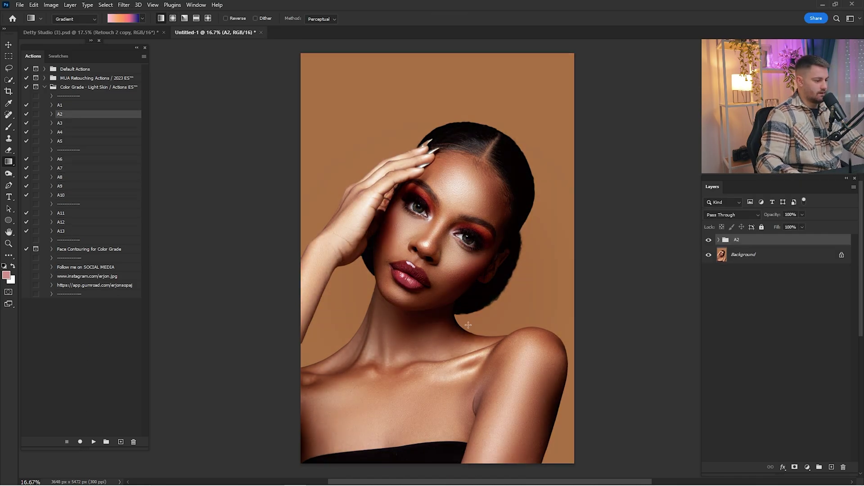
click(707, 242)
click(708, 242)
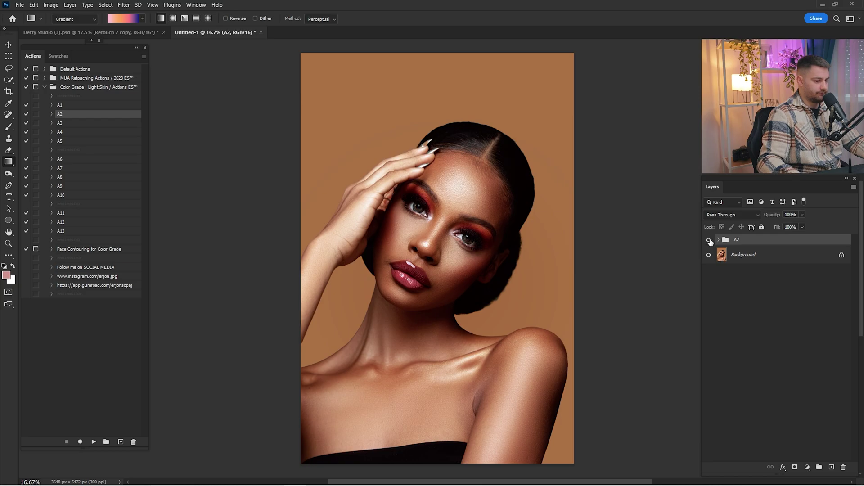
Copy the A2 group into Detty Studio (3).psd directly above Retouch 2 copy and clear the selection
key(v)
drag(153, 34, 421, 135)
key(ctrl+d)
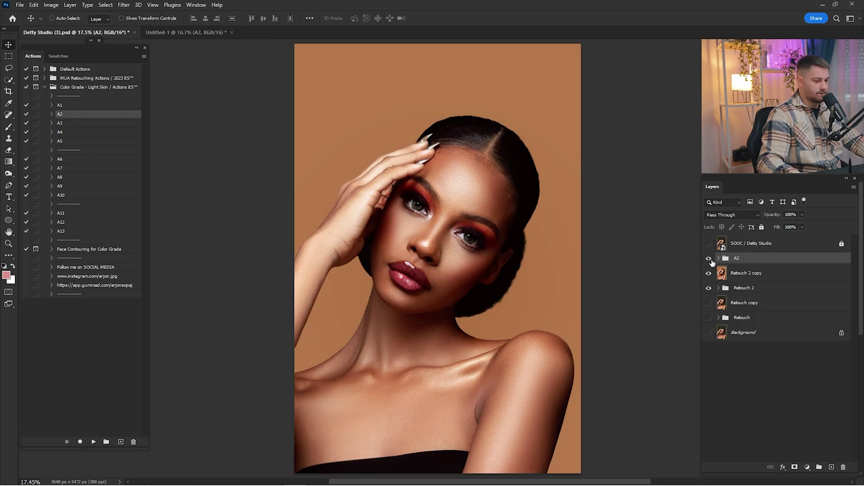
Compare the graded portrait with the A2 group hidden and with the unedited SOOC / Detty Studio layer
click(709, 259)
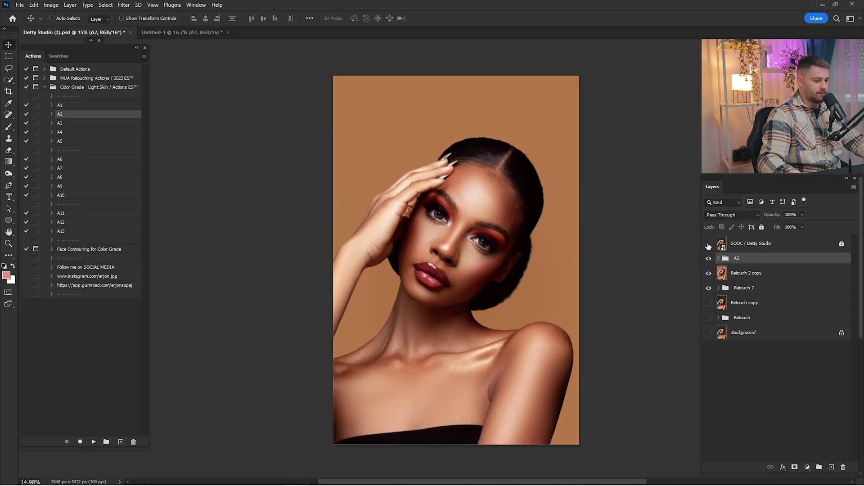
click(708, 243)
click(708, 245)
click(708, 245)
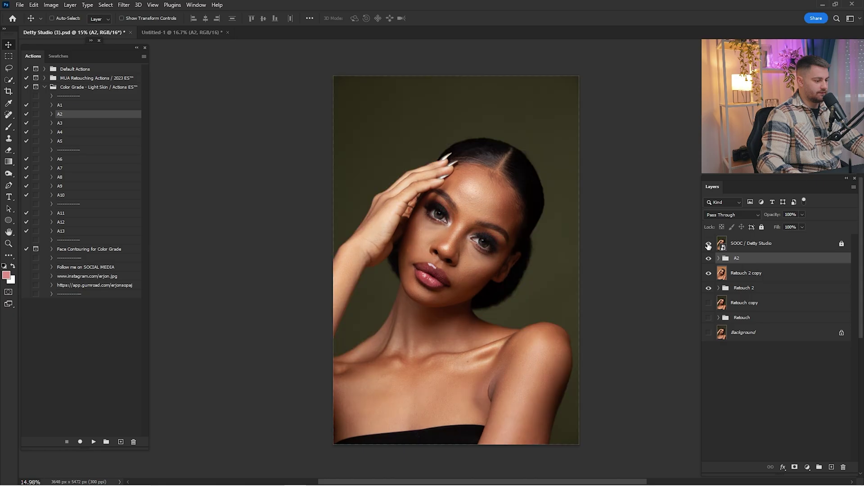
click(708, 246)
click(708, 246)
click(708, 246)
Examine the face up close and compare its makeup and skin with the unedited photo
key(z)
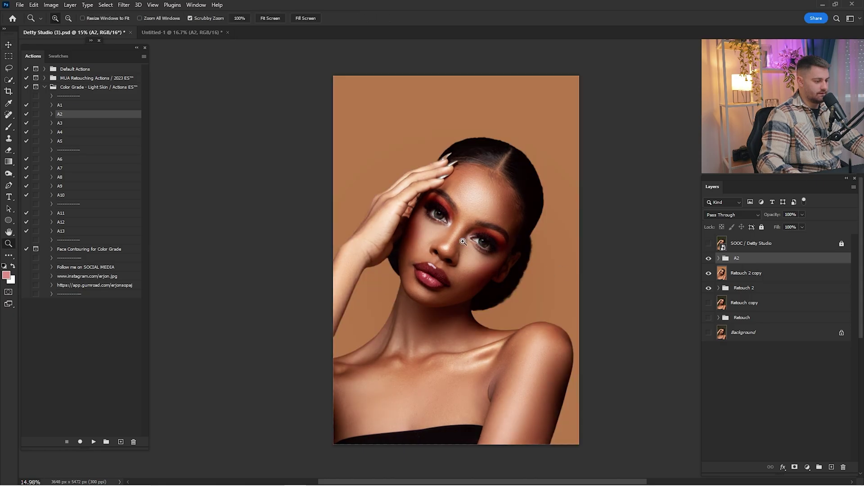
drag(457, 225, 498, 243)
key(v)
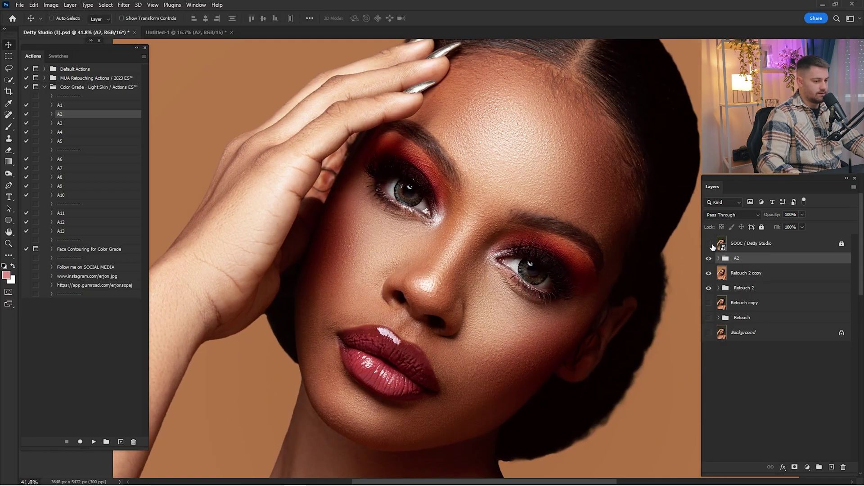
click(708, 246)
click(708, 246)
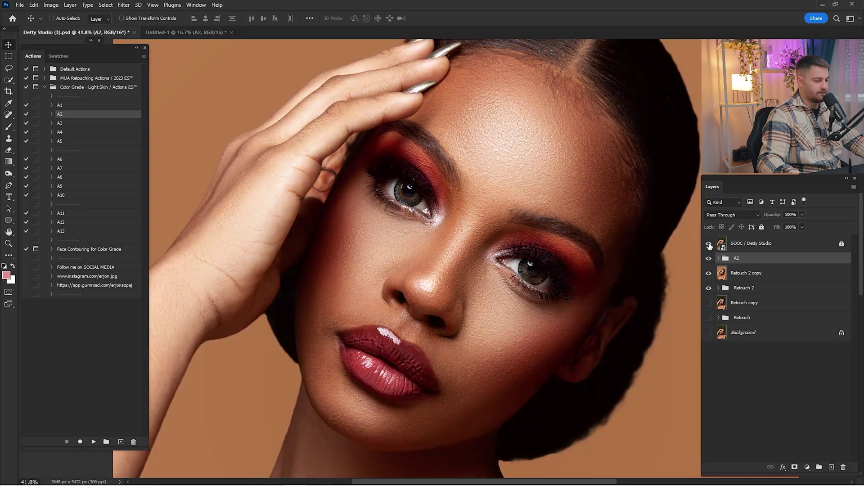
click(709, 245)
click(708, 245)
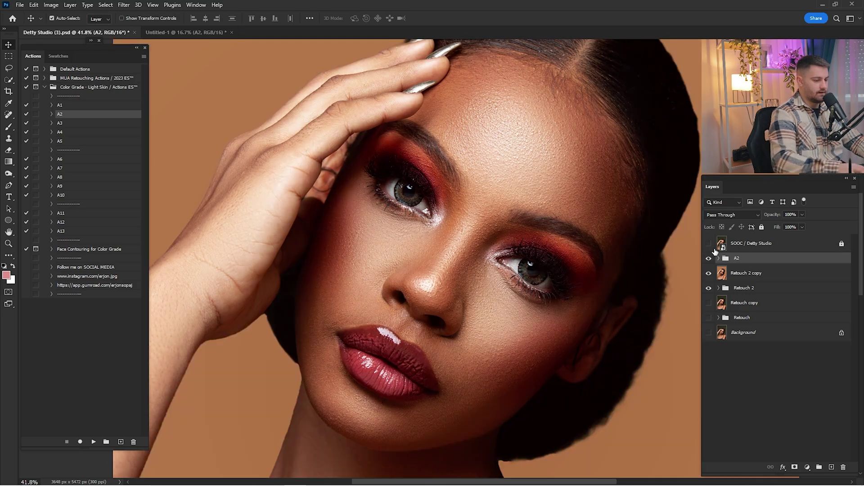
Fit the whole portrait in view and compare the final color grade with the SOOC / Detty Studio layer
key(ctrl+0)
click(737, 248)
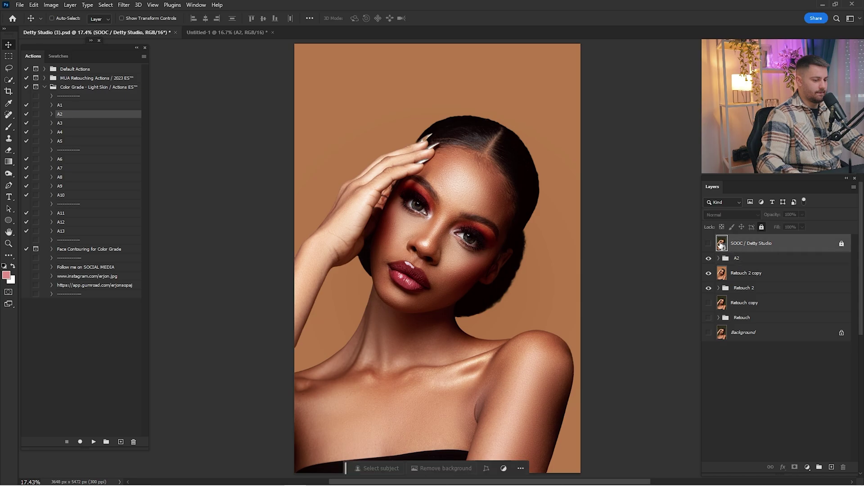
click(709, 244)
click(709, 244)
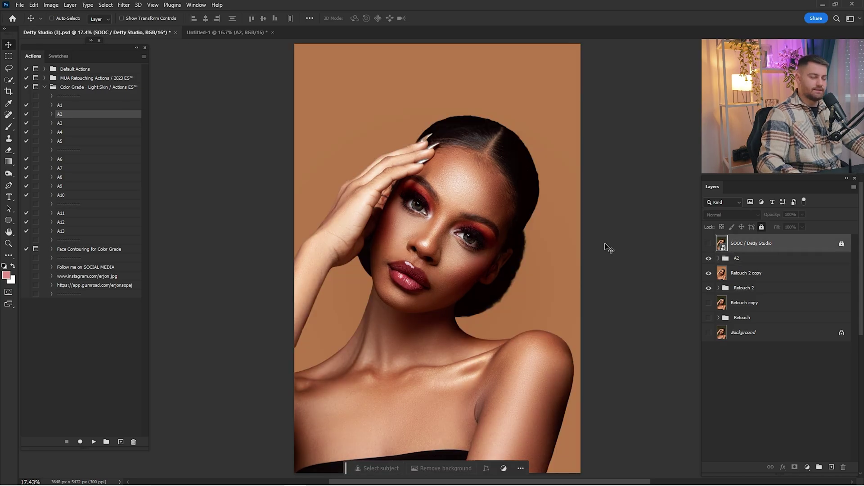